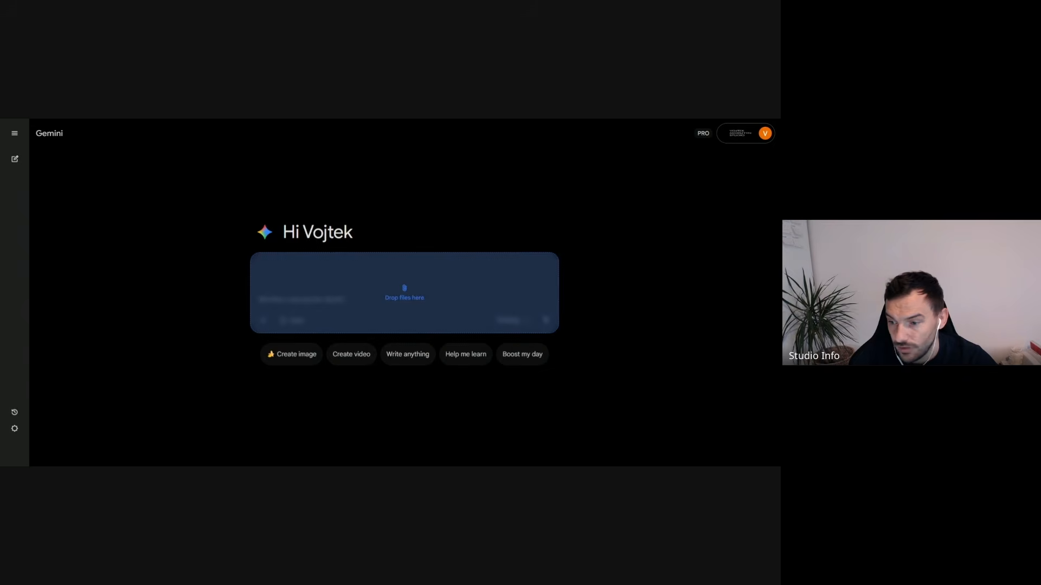
# - Attach the aerial image of the circular building to a new prompt and check the available models
pyautogui.moveTo(405, 296); pyautogui.dragTo(433, 325)
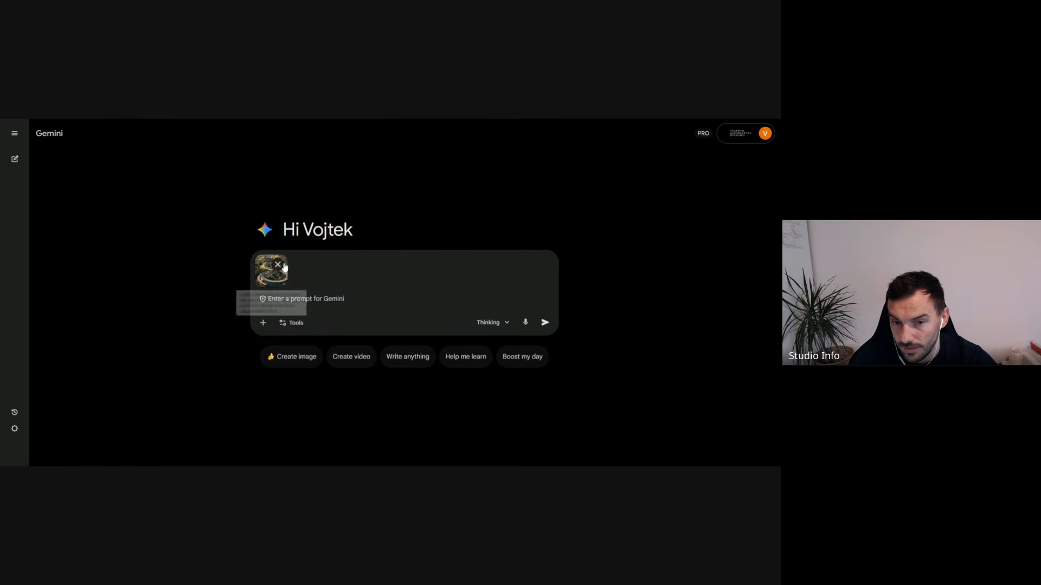
pyautogui.click(504, 324)
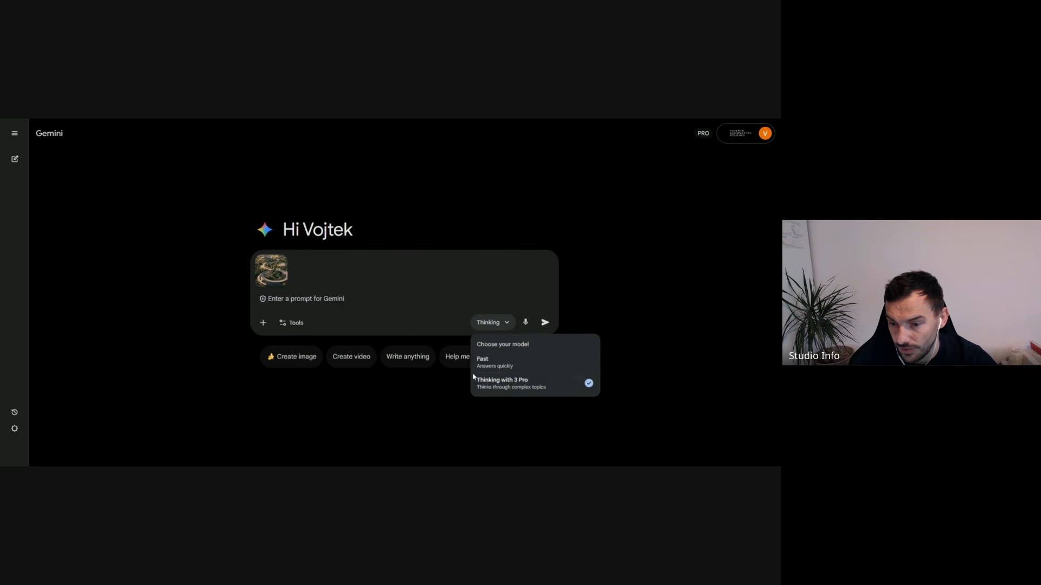
pyautogui.click(494, 429)
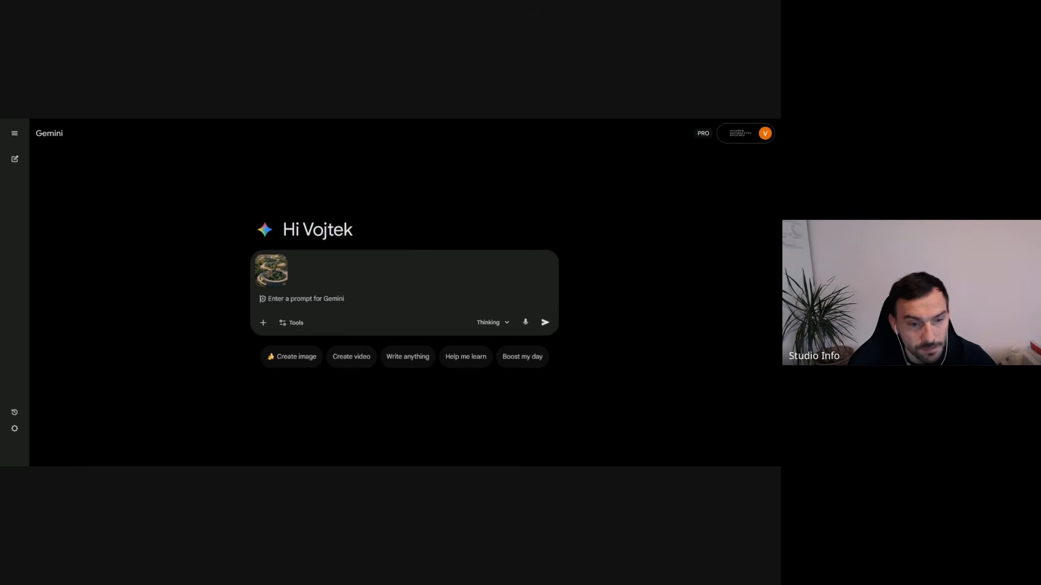
# - Enter the prompt "create a camera showing this building from the side view, keep all original details and lighting, show this from the human eye perspective"
pyautogui.write('create')
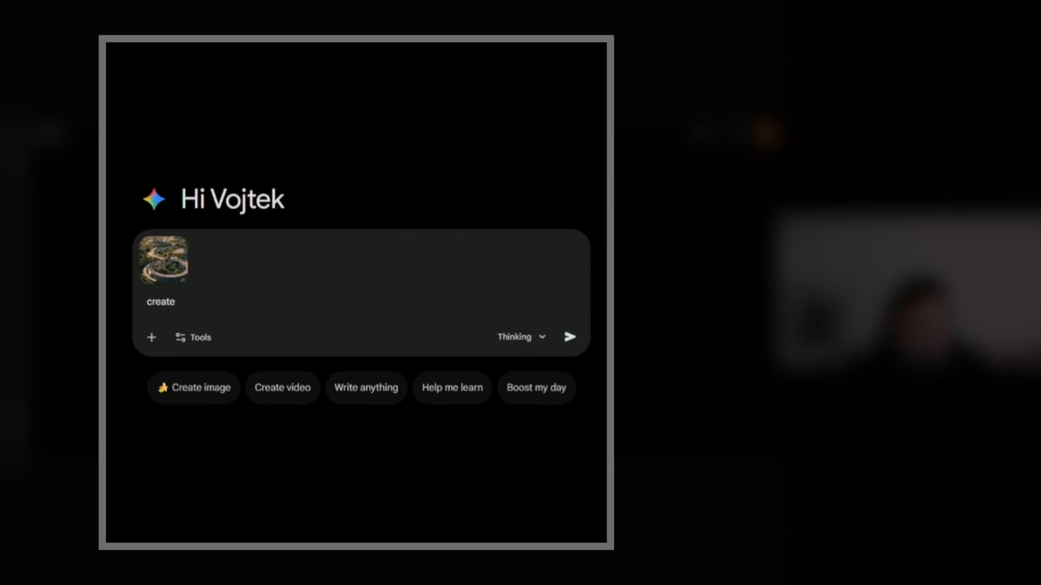
pyautogui.write(' a camera showing this')
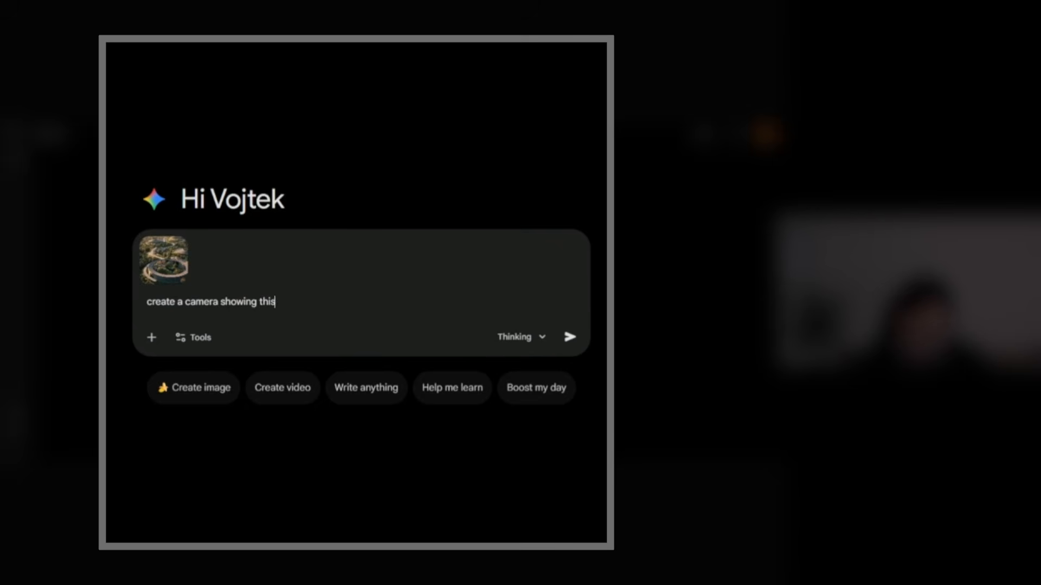
pyautogui.write(' building from the side vi')
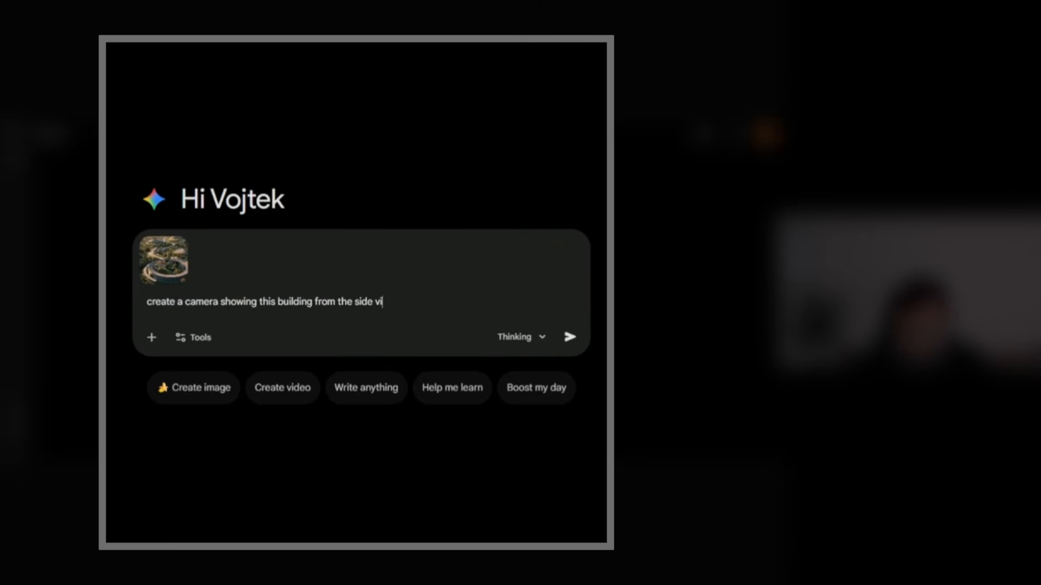
pyautogui.write('ew, keep all orig')
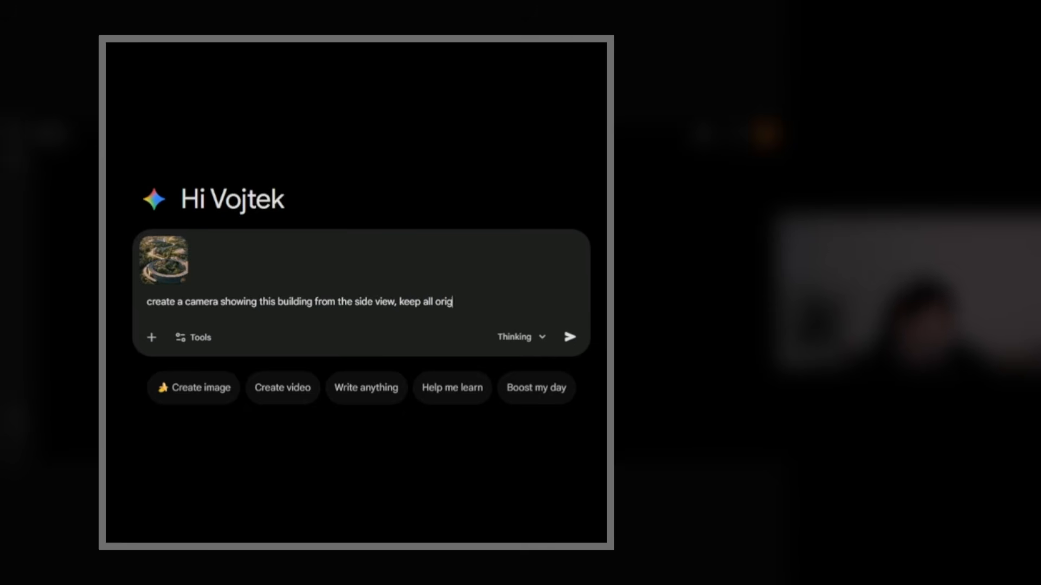
pyautogui.write('inal details and lights')
pyautogui.press('BackSpace')
pyautogui.write('i')
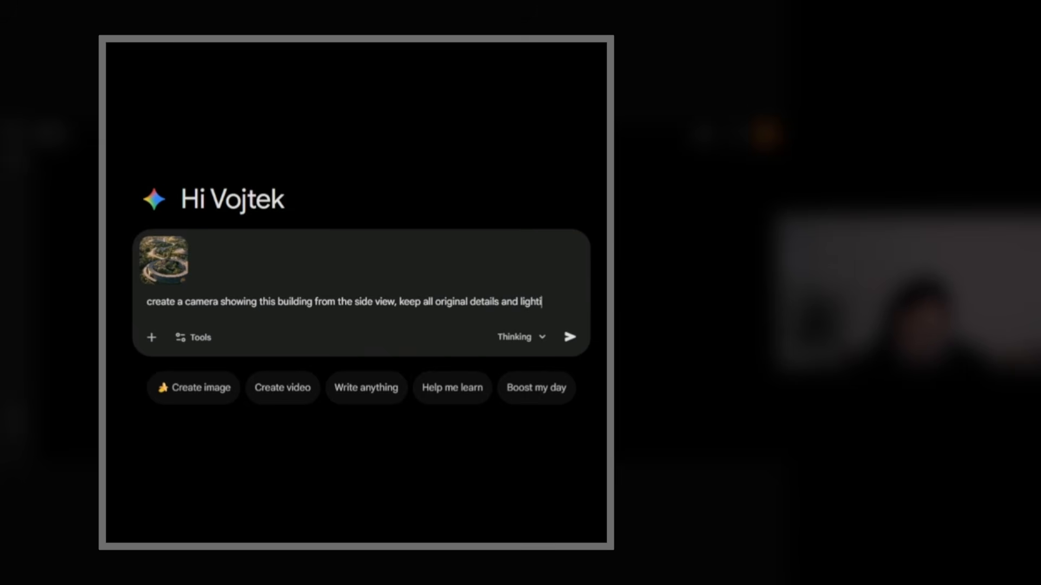
pyautogui.write('ng, show this from ')
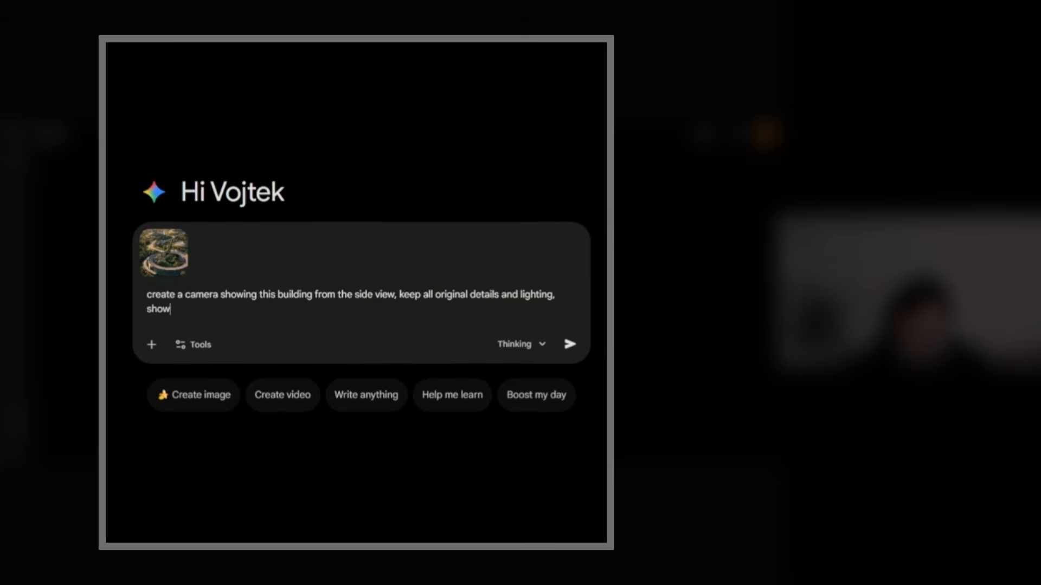
pyautogui.write('the human eye perspective')
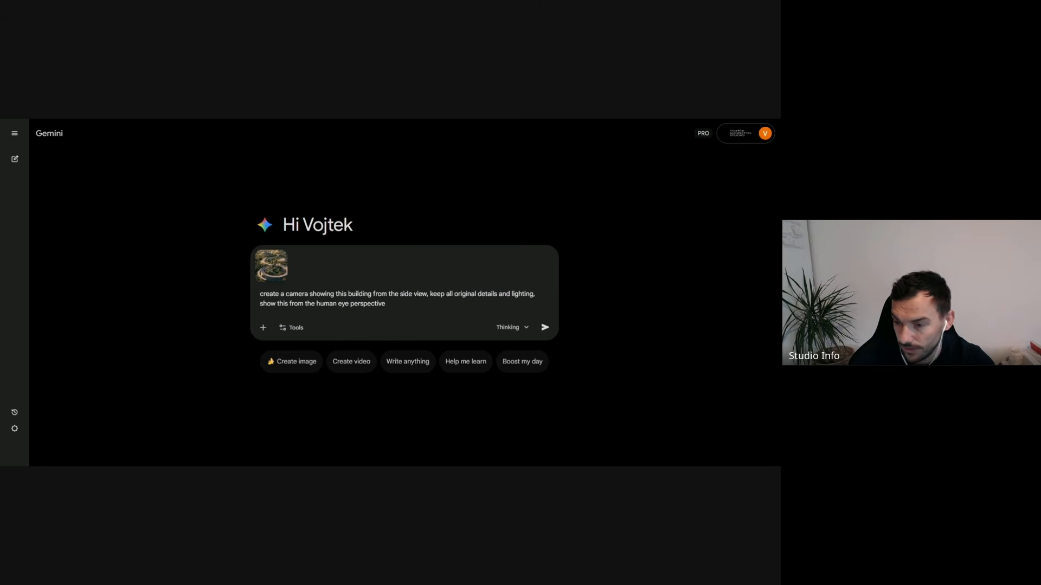
# - Enable the Create images tool for the prompt and submit it with the attached building image
pyautogui.click(288, 328)
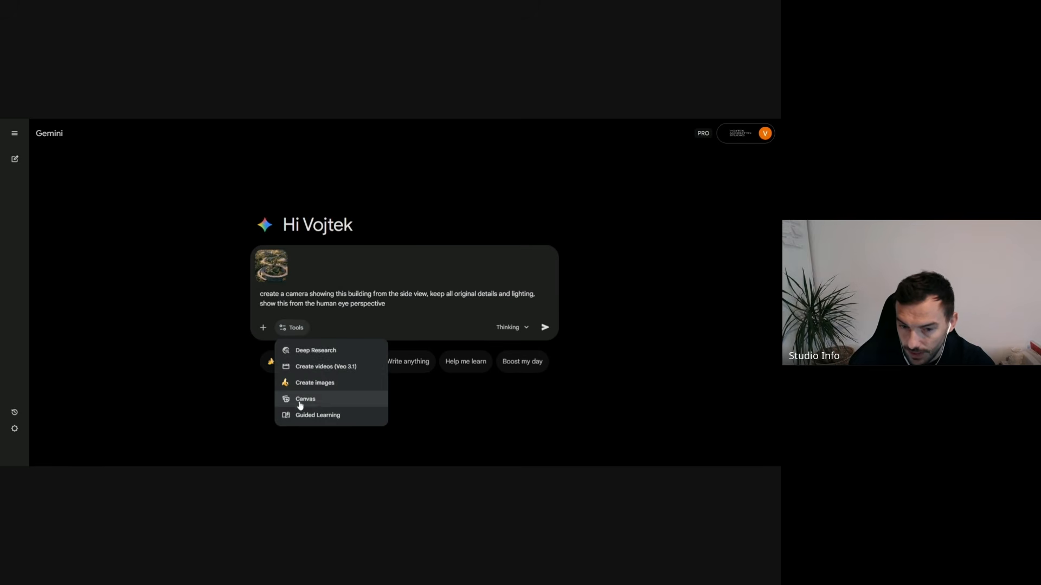
pyautogui.click(338, 385)
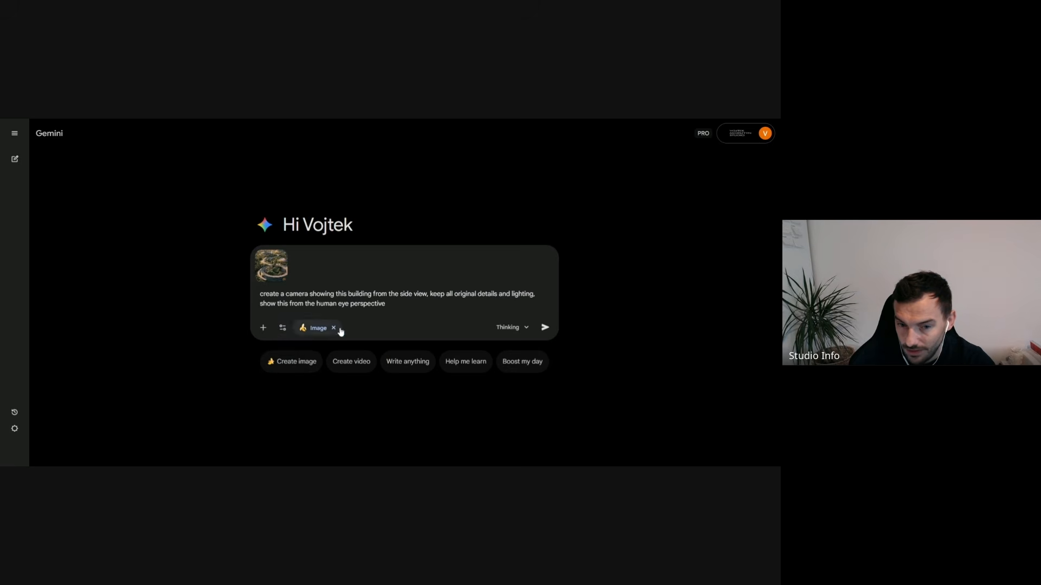
pyautogui.click(546, 328)
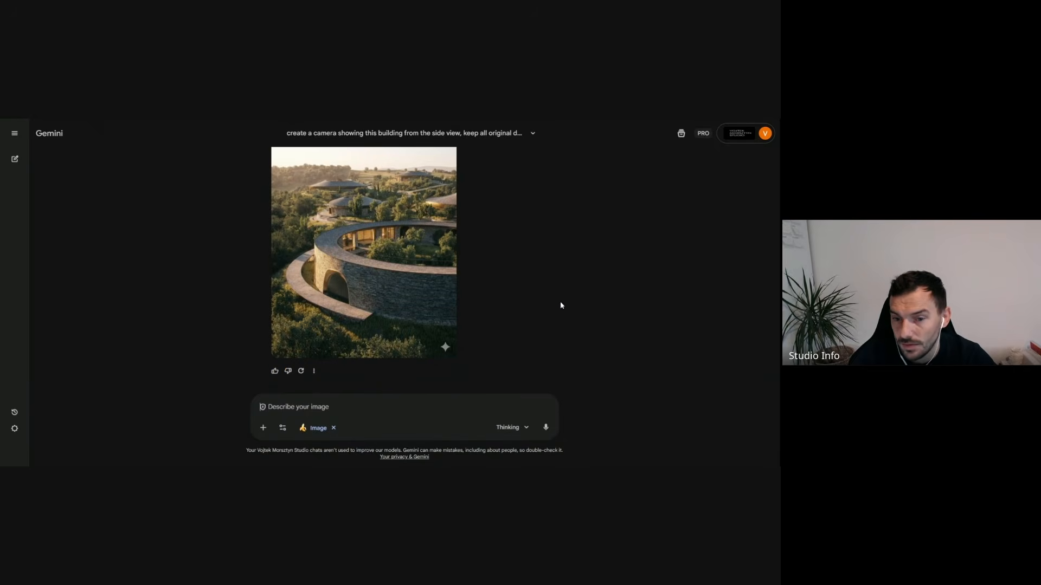
# - Examine the generated side-view image enlarged and compare it with the original aerial image and the prompt
pyautogui.click(388, 296)
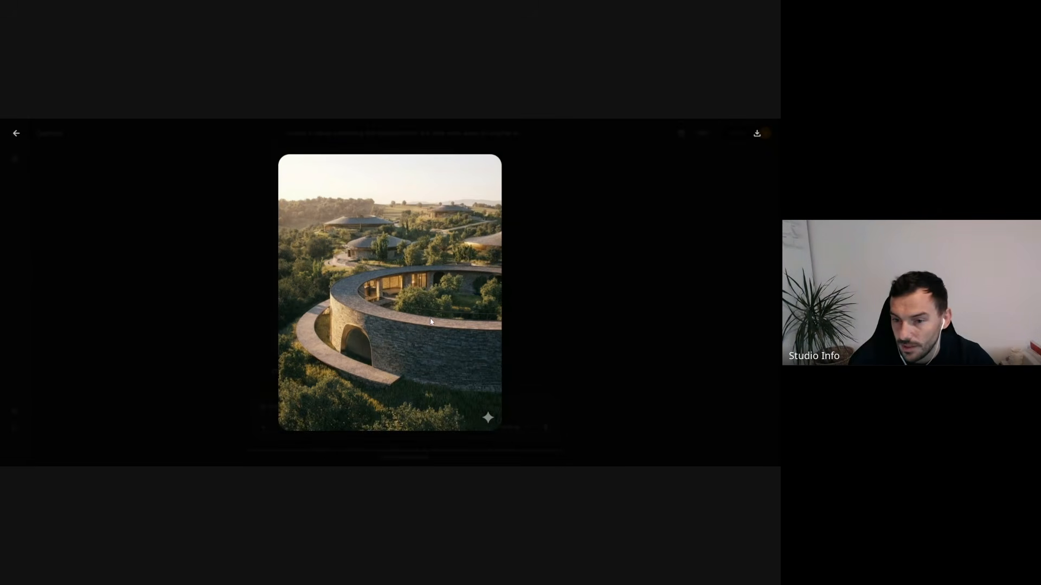
pyautogui.click(545, 290)
pyautogui.scroll(5, 474, 294)
pyautogui.click(499, 256)
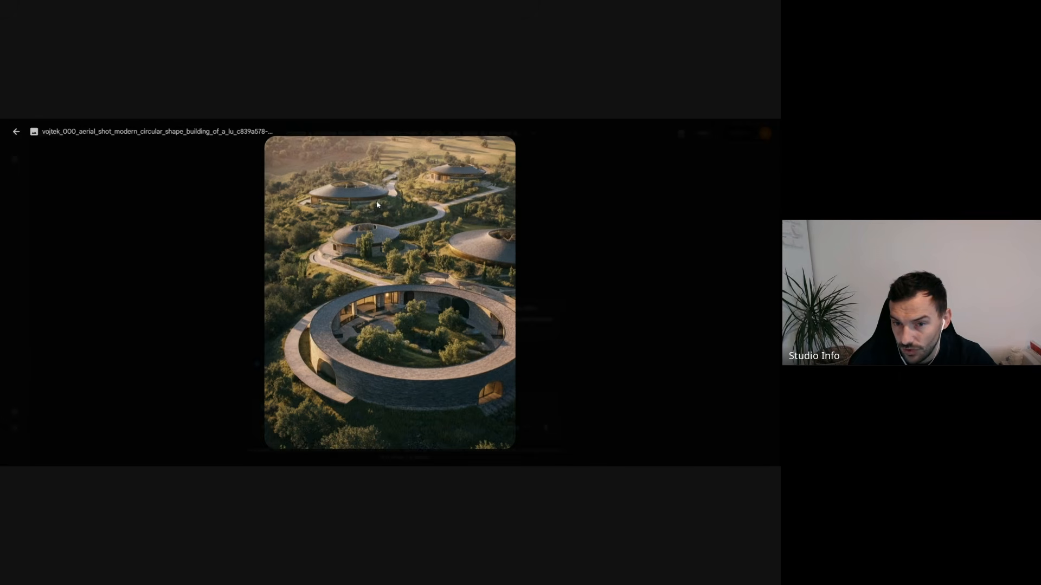
pyautogui.click(554, 297)
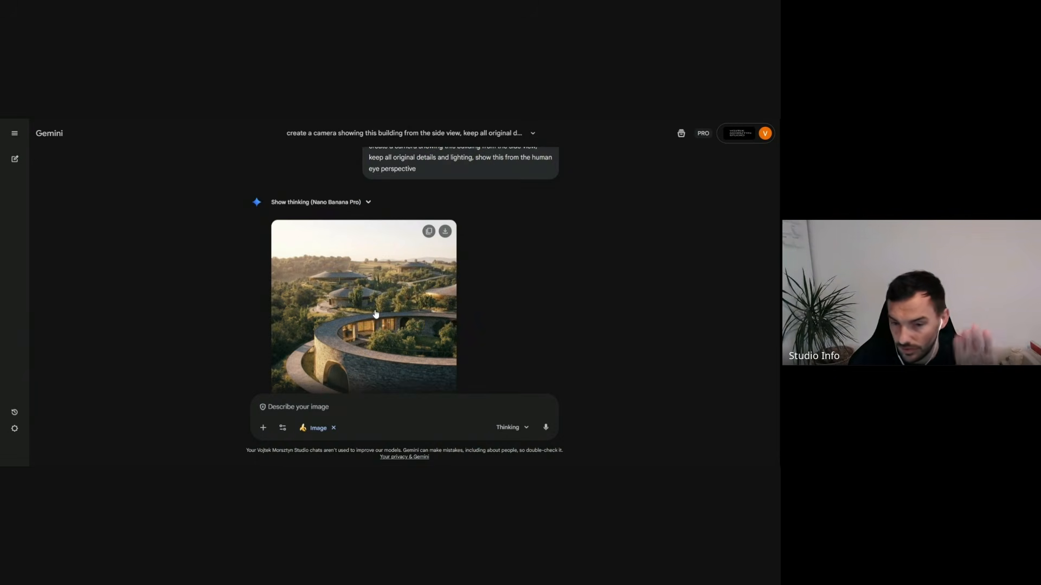
pyautogui.click(342, 371)
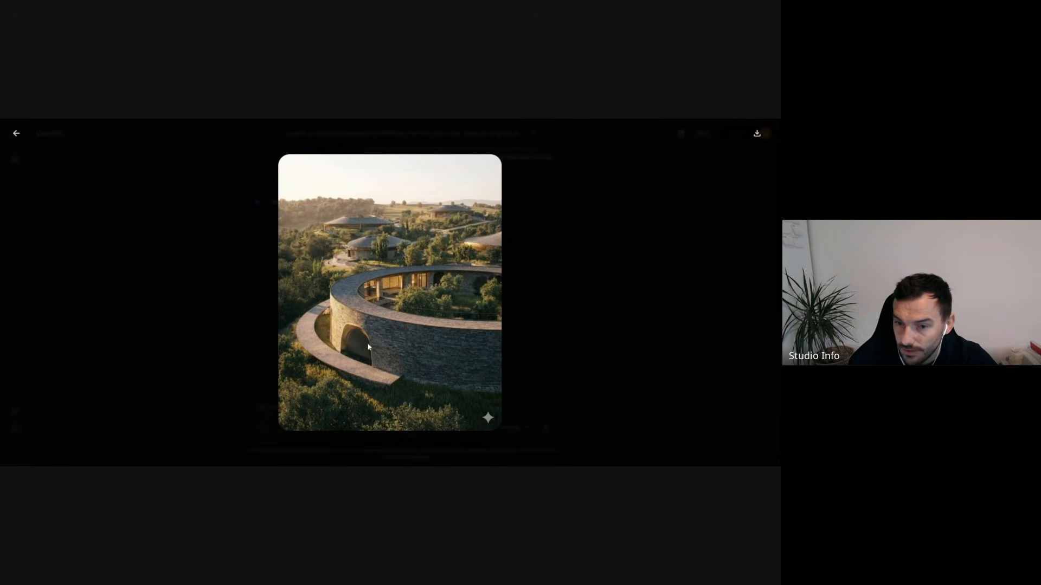
pyautogui.click(557, 313)
pyautogui.scroll(3, 499, 320)
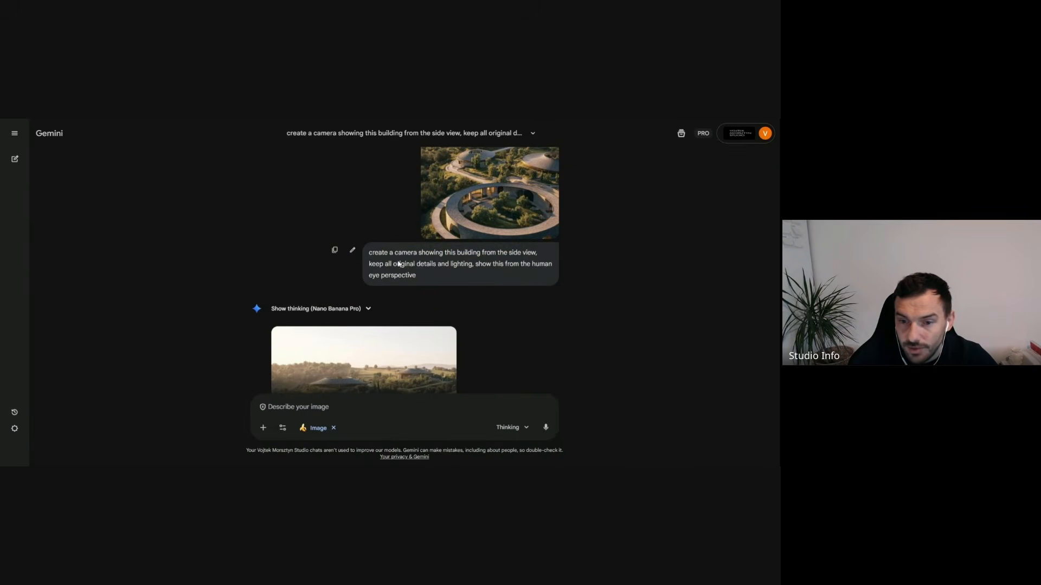
pyautogui.scroll(-3, 375, 265)
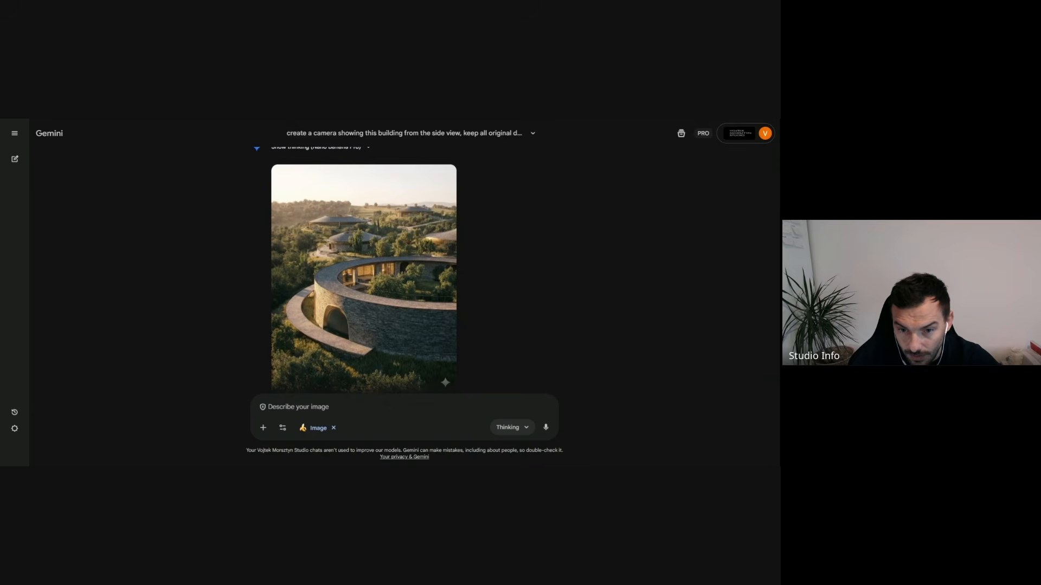
# - Switch to the Firefly board "December - AI Workshop" and place the generated side-view image directly beside the aerial image, bottom edges aligned
pyautogui.hotkey('ctrl', 'Tab')
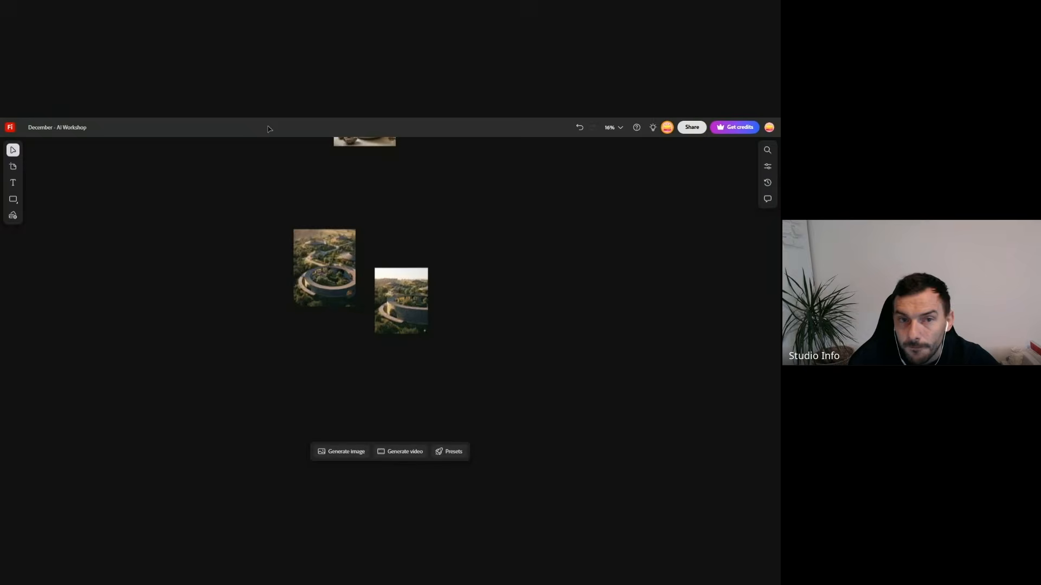
pyautogui.scroll(5, 389, 299)
pyautogui.moveTo(390, 303); pyautogui.dragTo(348, 237)
pyautogui.click(243, 393)
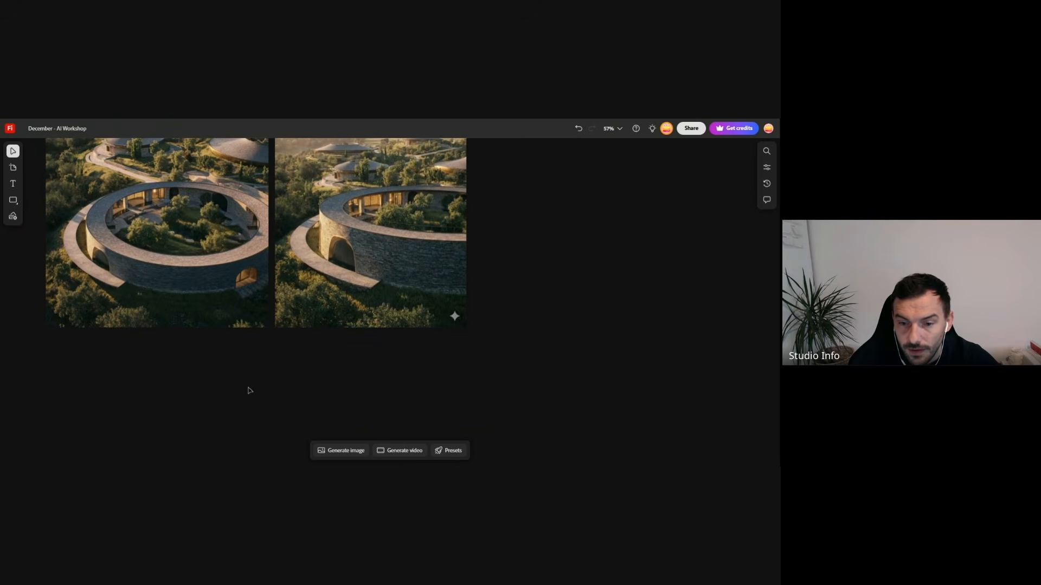
# - Compare the two building images side by side, circling the outer ramp and arched opening on the aerial image
pyautogui.scroll(-3, 359, 323)
pyautogui.scroll(2, 353, 297)
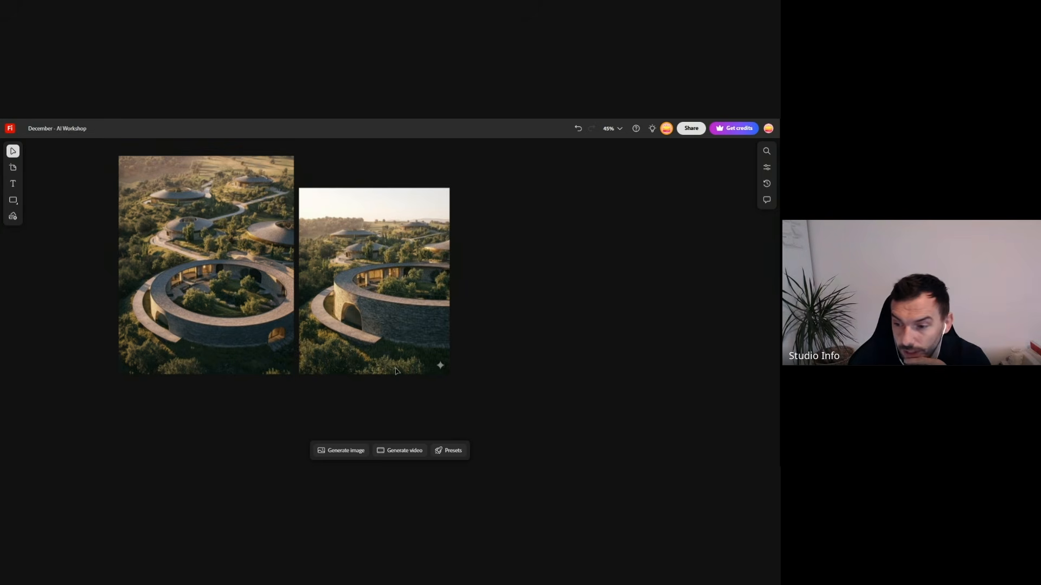
pyautogui.moveTo(120, 277)
pyautogui.mouseDown()
pyautogui.moveTo(152, 345)
pyautogui.moveTo(210, 302)
pyautogui.moveTo(106, 282)
pyautogui.mouseUp()
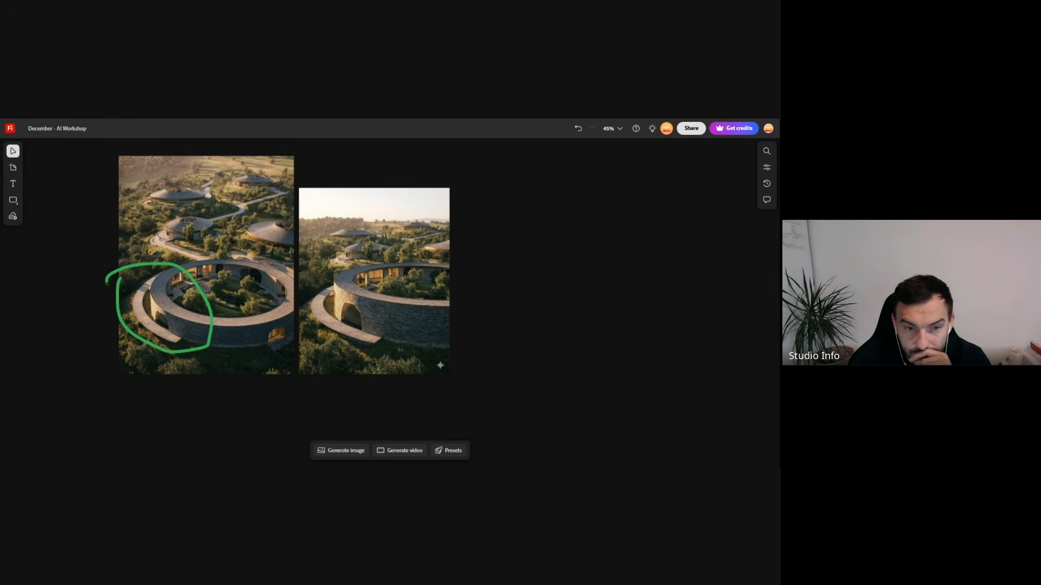
pyautogui.moveTo(211, 312)
pyautogui.mouseDown()
pyautogui.moveTo(279, 280)
pyautogui.moveTo(355, 297)
pyautogui.mouseUp()
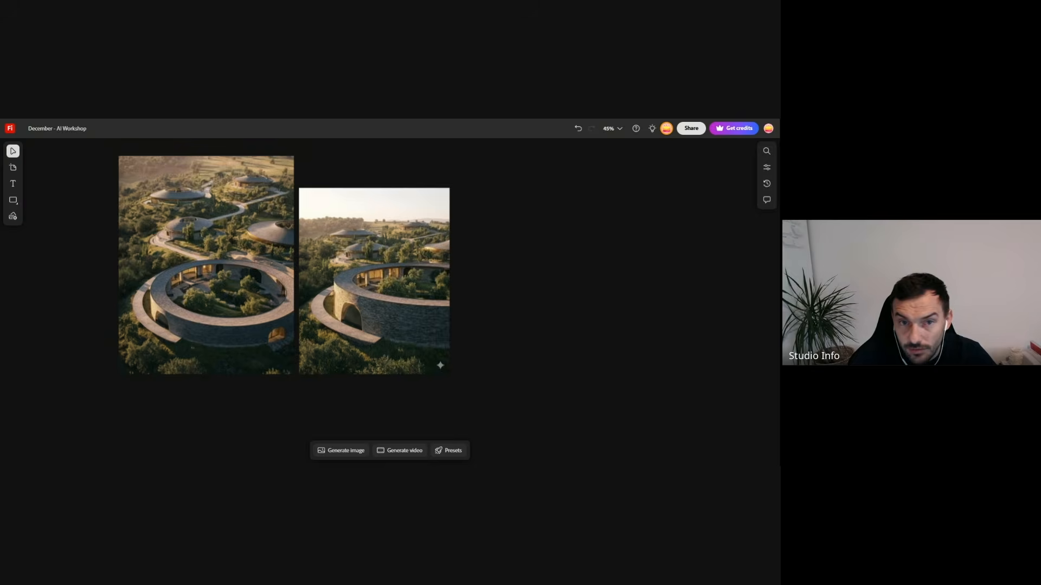
# - Switch back to Gemini and submit the follow-up prompt "show this building from up lose the main entrance"
pyautogui.hotkey('ctrl', 'Tab')
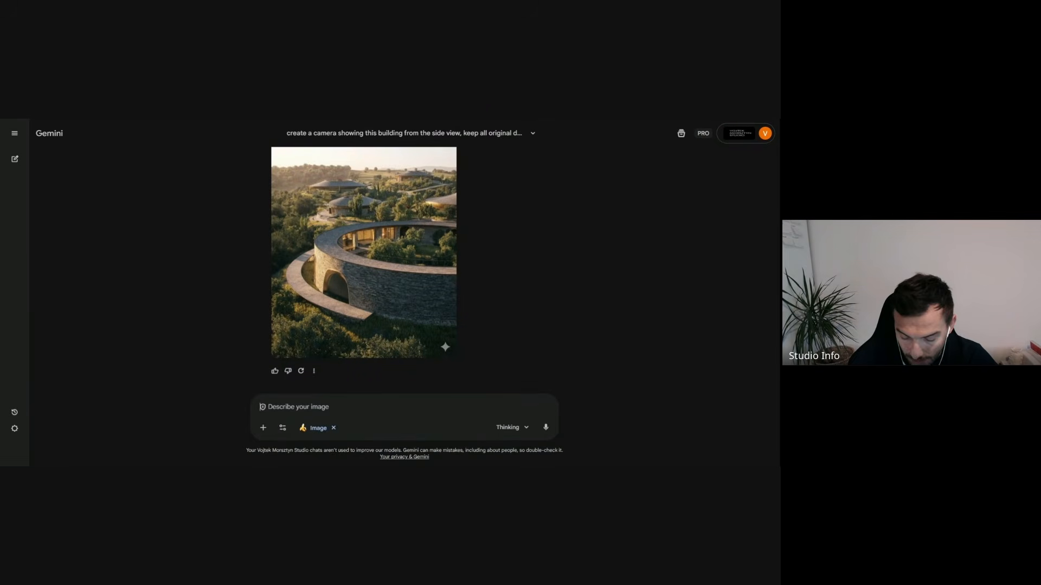
pyautogui.write('show this')
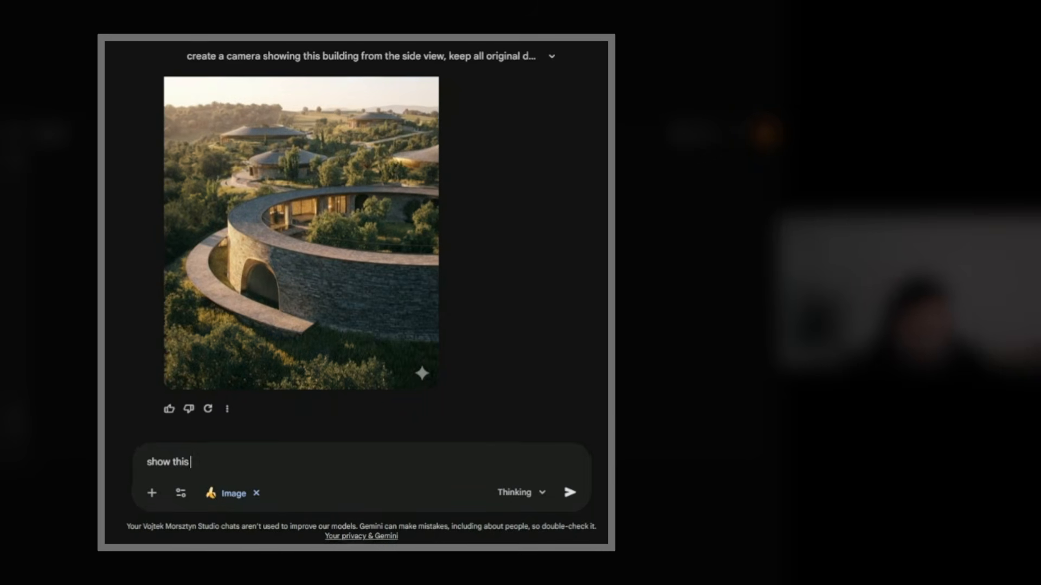
pyautogui.write(' bu')
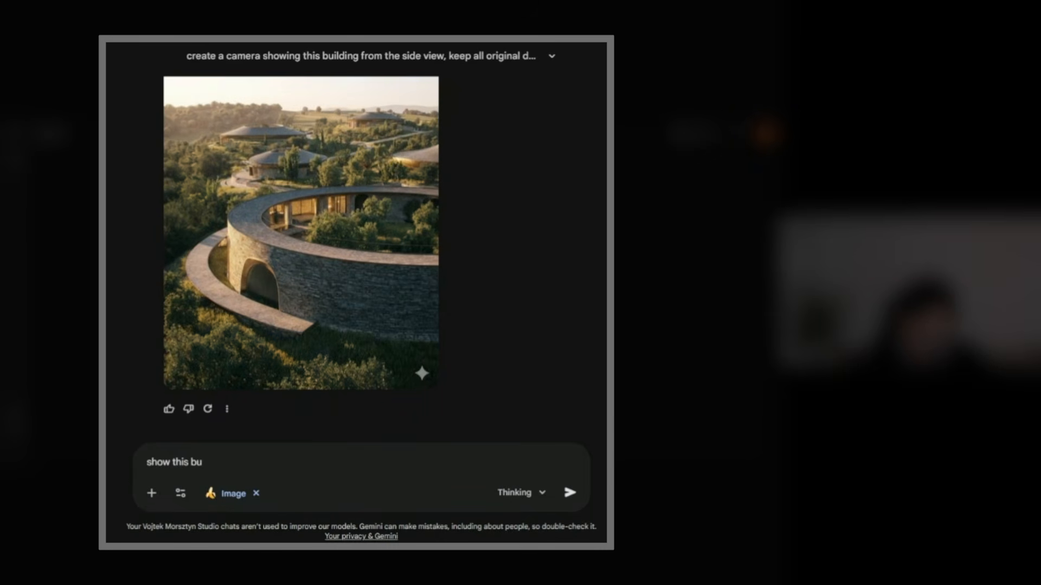
pyautogui.write('ilding from the close ')
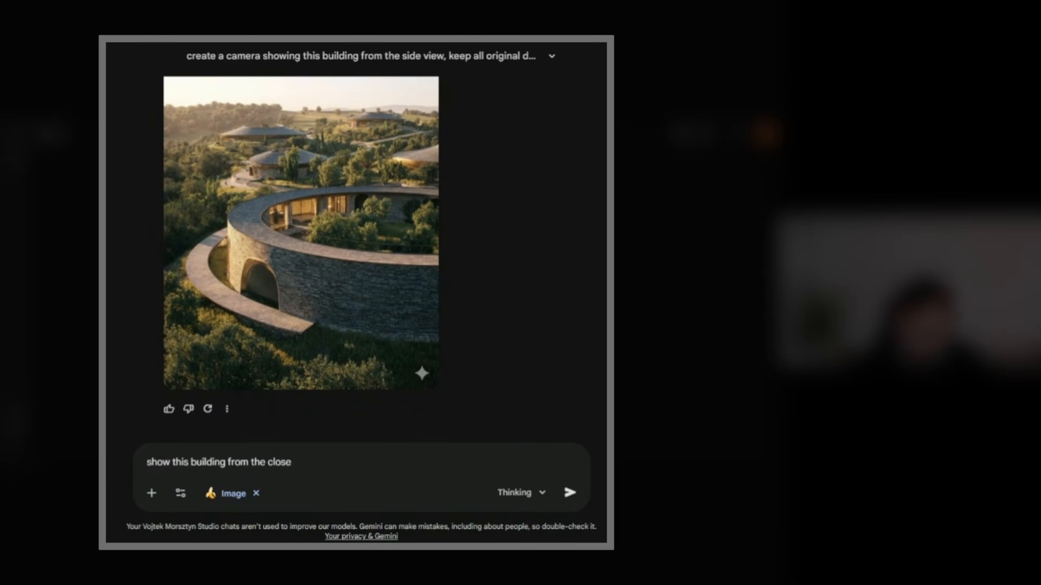
pyautogui.write('u')
pyautogui.press('BackSpace')
pyautogui.press('BackSpace')
pyautogui.press('BackSpace')
pyautogui.press('BackSpace')
pyautogui.press('BackSpace')
pyautogui.press('BackSpace')
pyautogui.press('BackSpace')
pyautogui.write('up lose the main entrance')
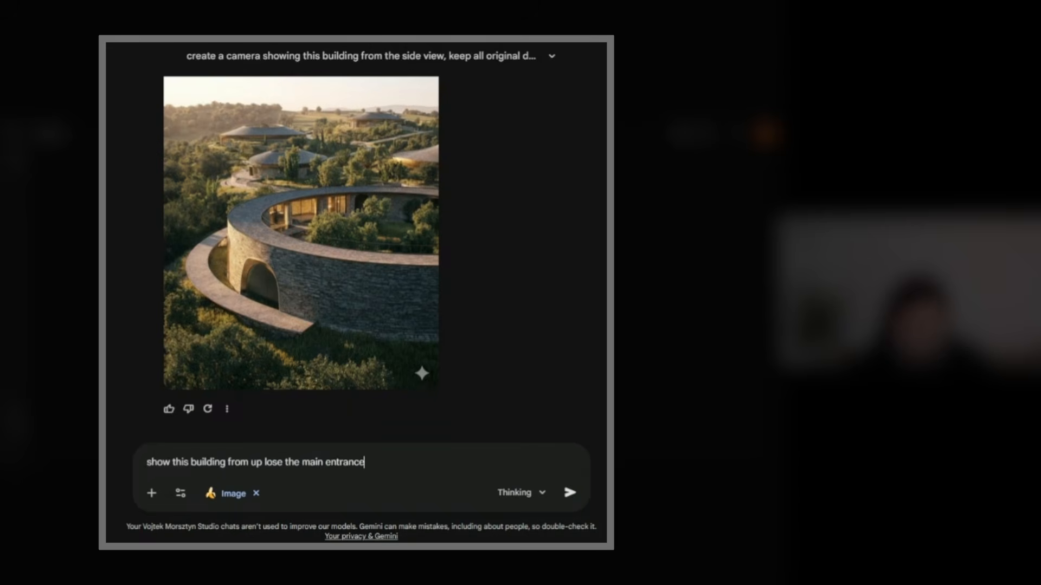
pyautogui.press('Return')
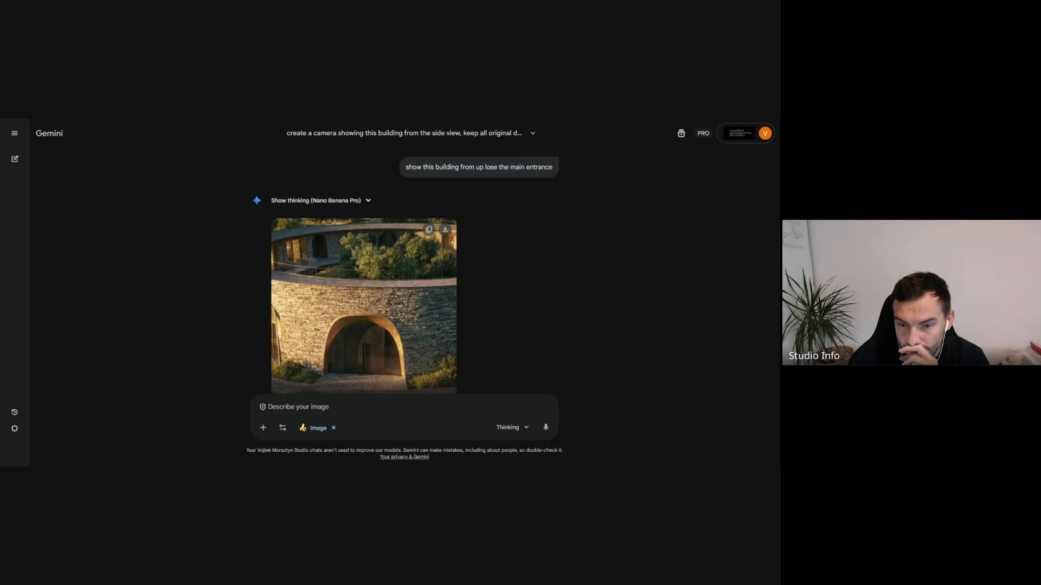
# - Examine the generated main entrance image enlarged and compare it with the original aerial image
pyautogui.click(423, 354)
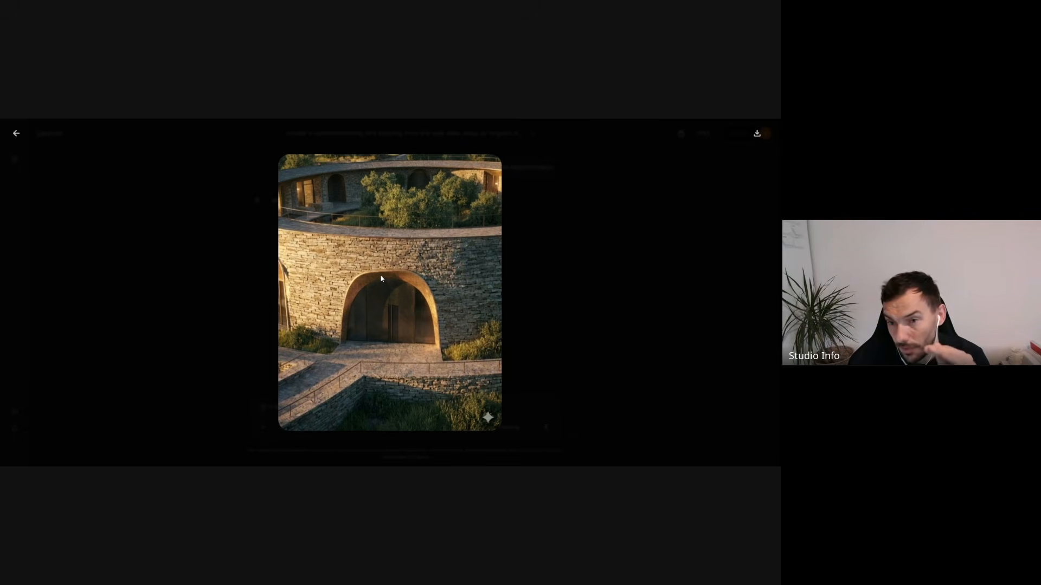
pyautogui.click(533, 278)
pyautogui.scroll(5, 480, 306)
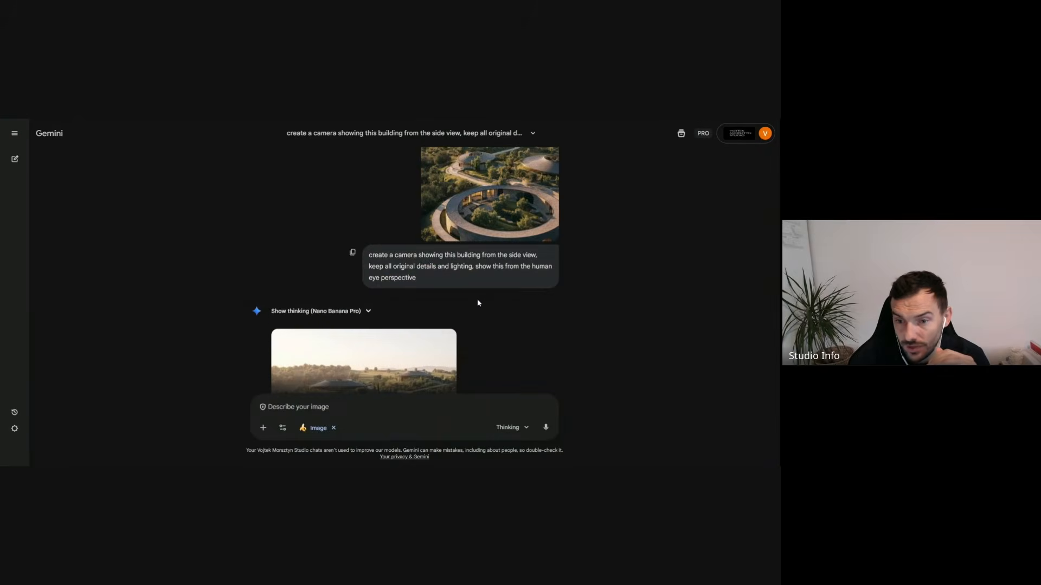
pyautogui.scroll(-10, 481, 306)
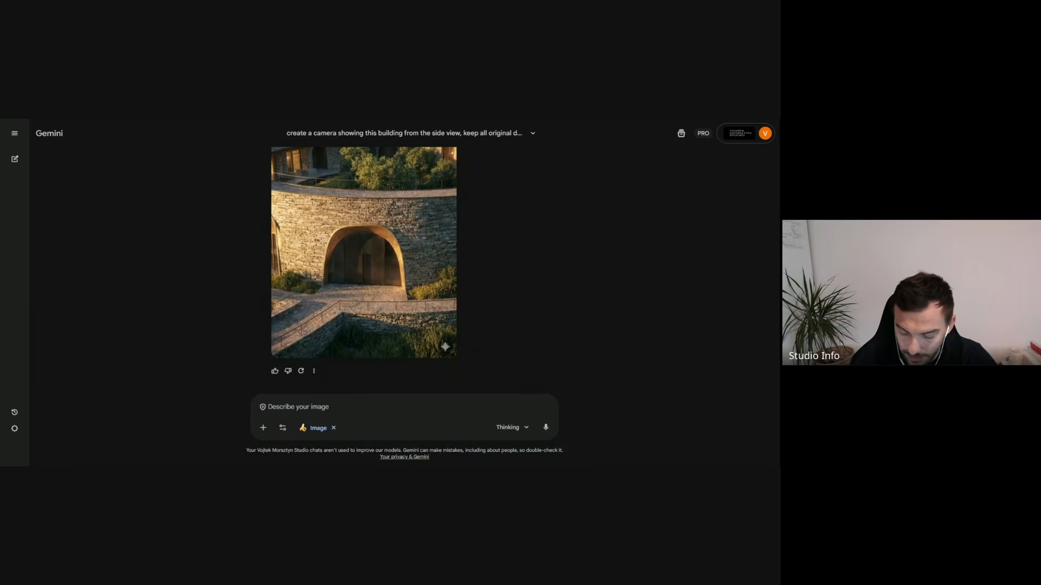
# - Submit the follow-up prompt "change this entrance for modern doors with brass and glass"
pyautogui.write('change this')
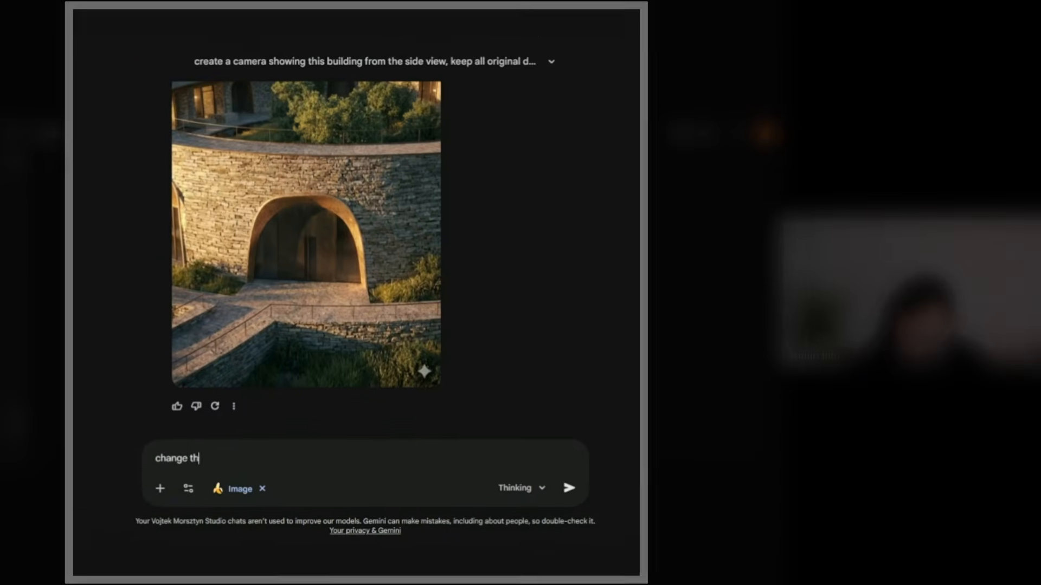
pyautogui.write(' entrance for ')
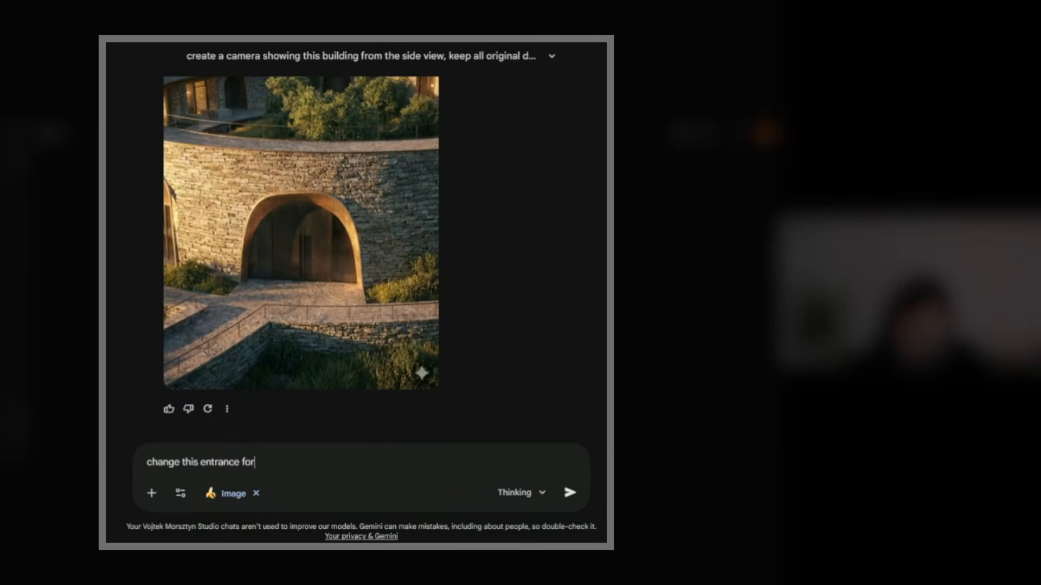
pyautogui.write('modern doors with b')
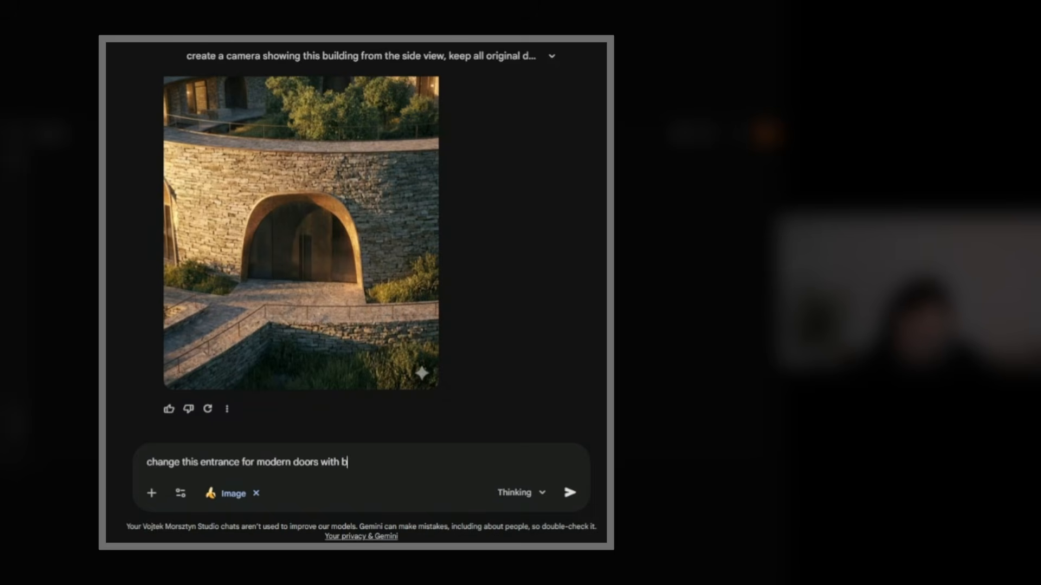
pyautogui.write('rass and glass')
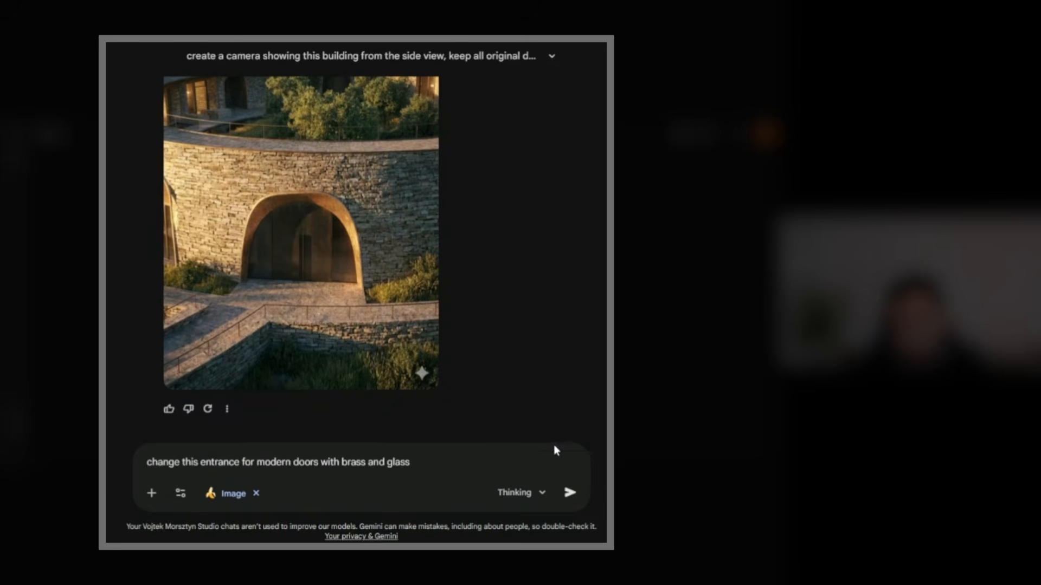
pyautogui.click(571, 493)
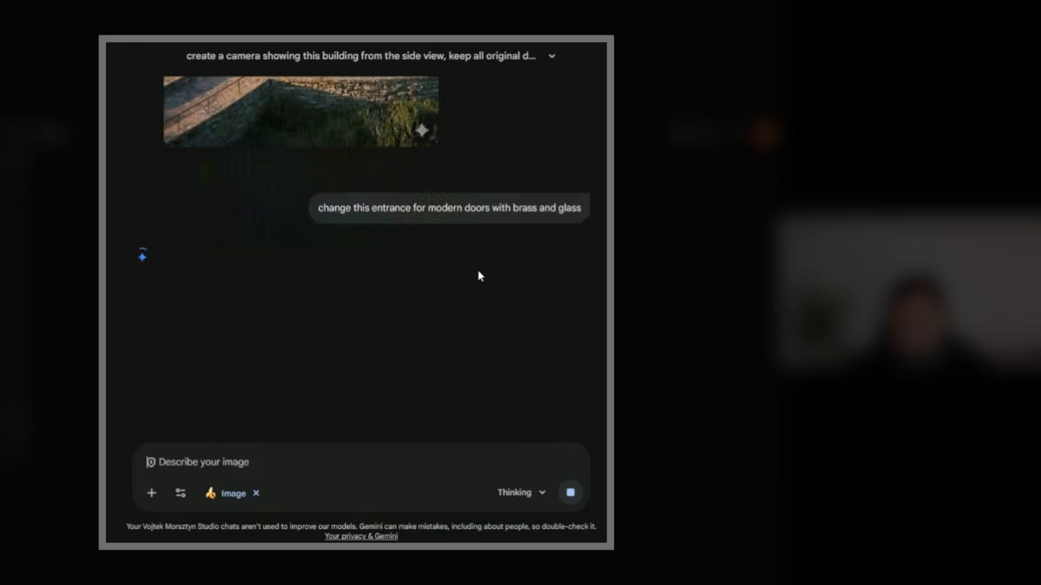
# - Examine the generated brass and glass door image enlarged and compare it with the previous main entrance image
pyautogui.scroll(3, 480, 276)
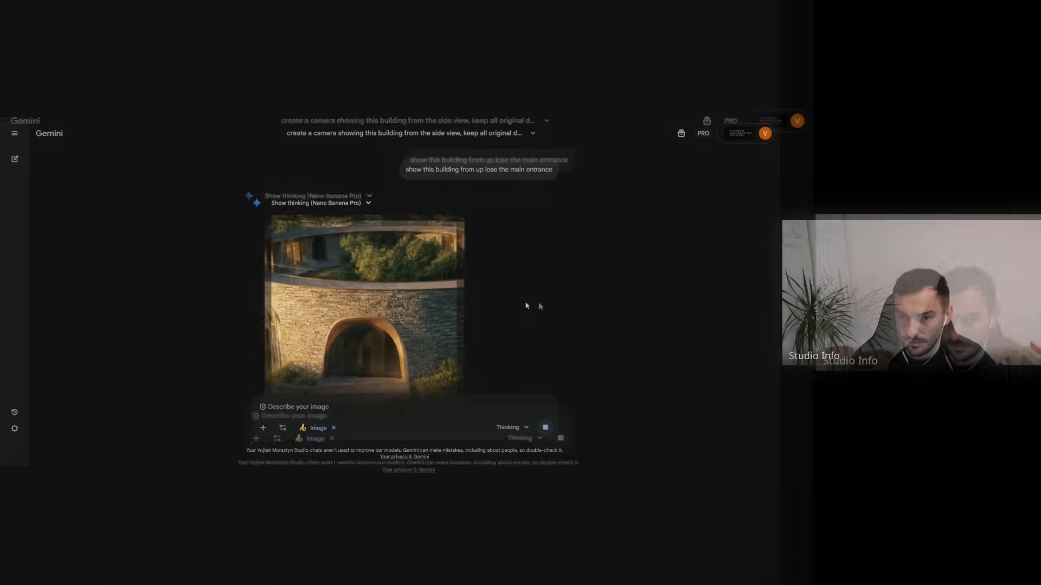
pyautogui.scroll(-2, 534, 284)
pyautogui.scroll(2, 516, 290)
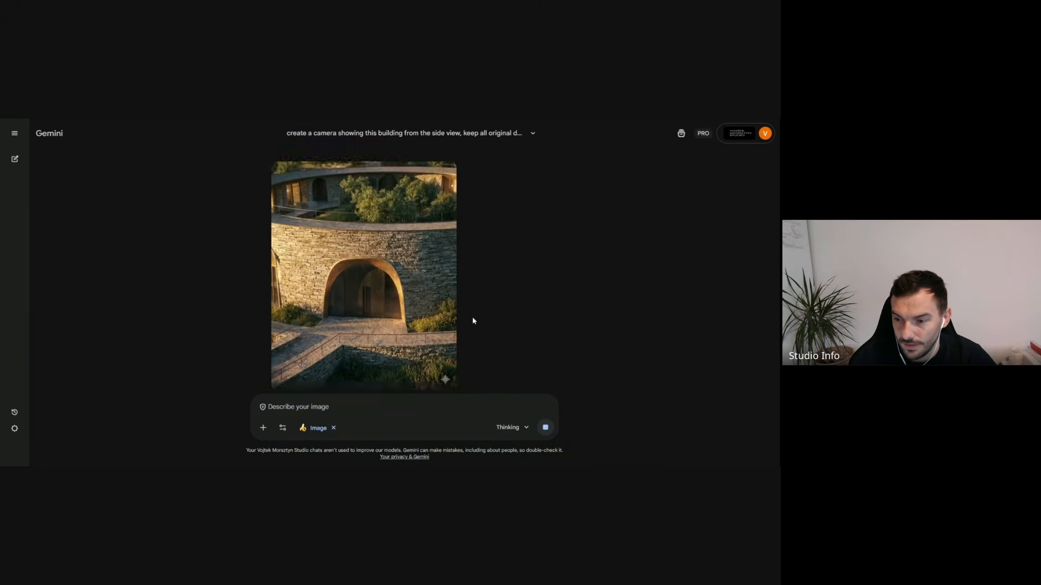
pyautogui.scroll(1, 478, 320)
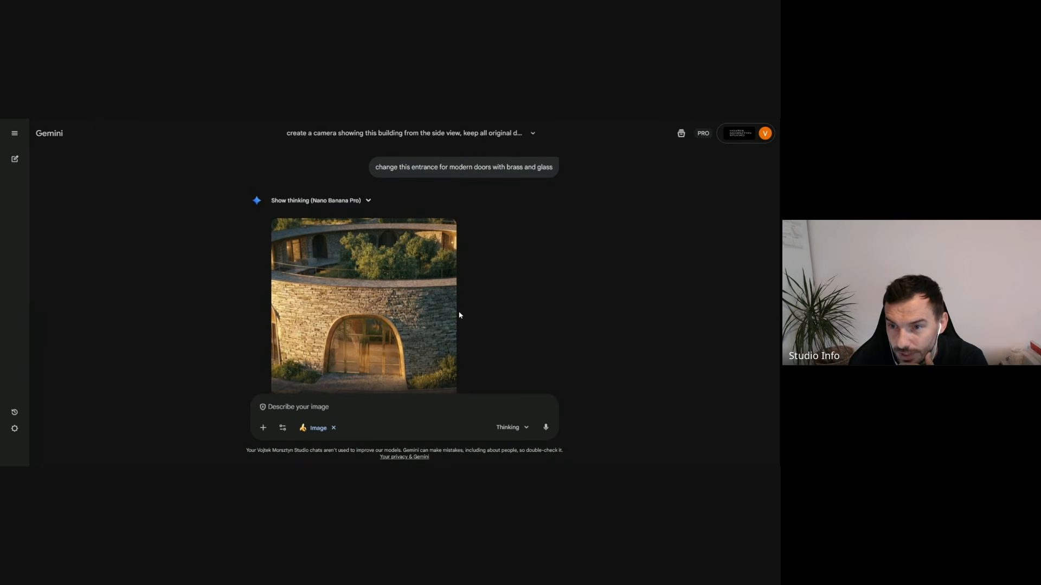
pyautogui.scroll(-2, 497, 274)
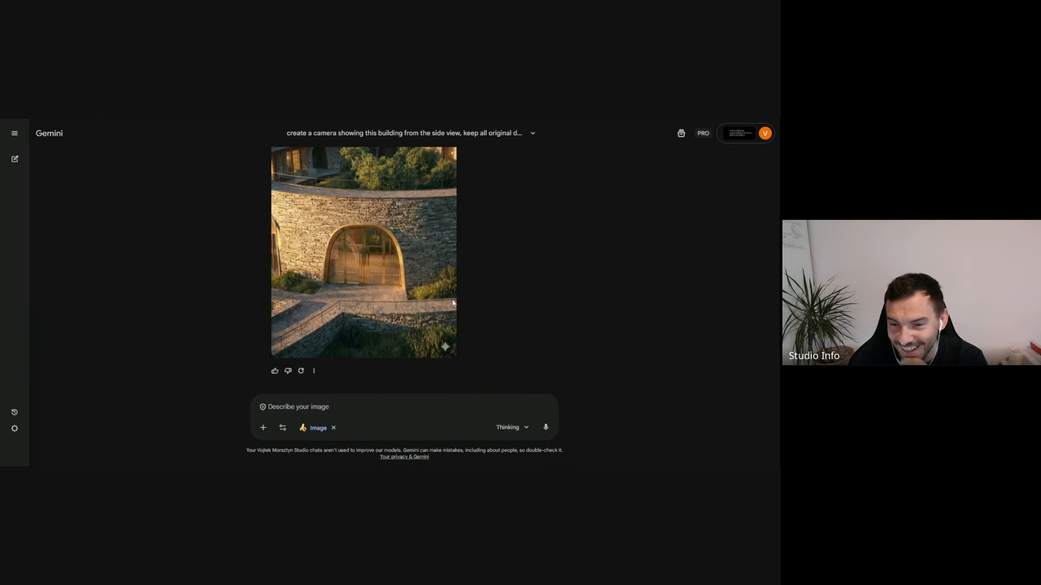
pyautogui.click(401, 277)
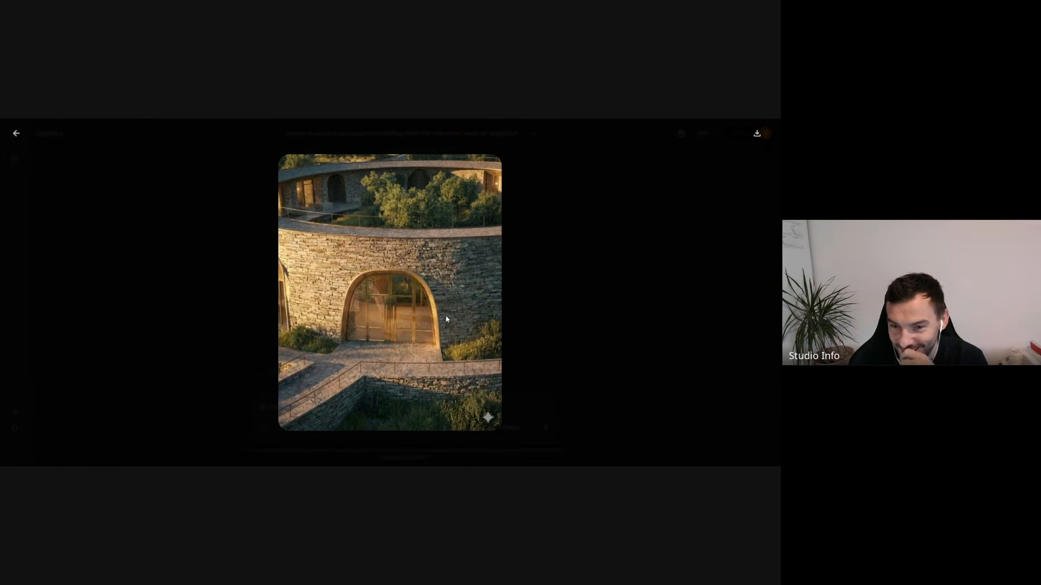
pyautogui.click(562, 290)
pyautogui.scroll(-3, 434, 292)
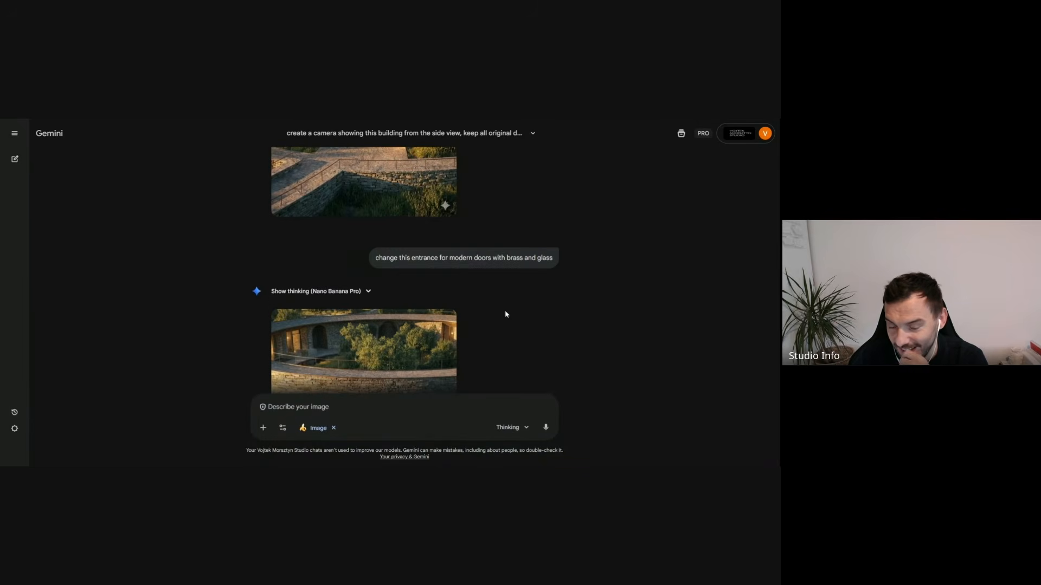
pyautogui.click(434, 326)
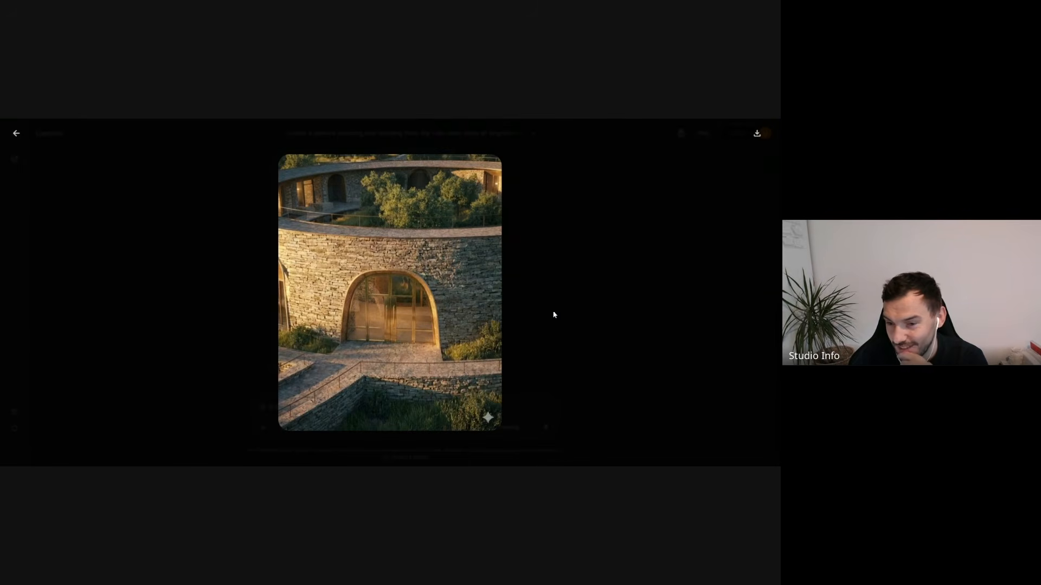
pyautogui.click(574, 298)
pyautogui.scroll(5, 448, 312)
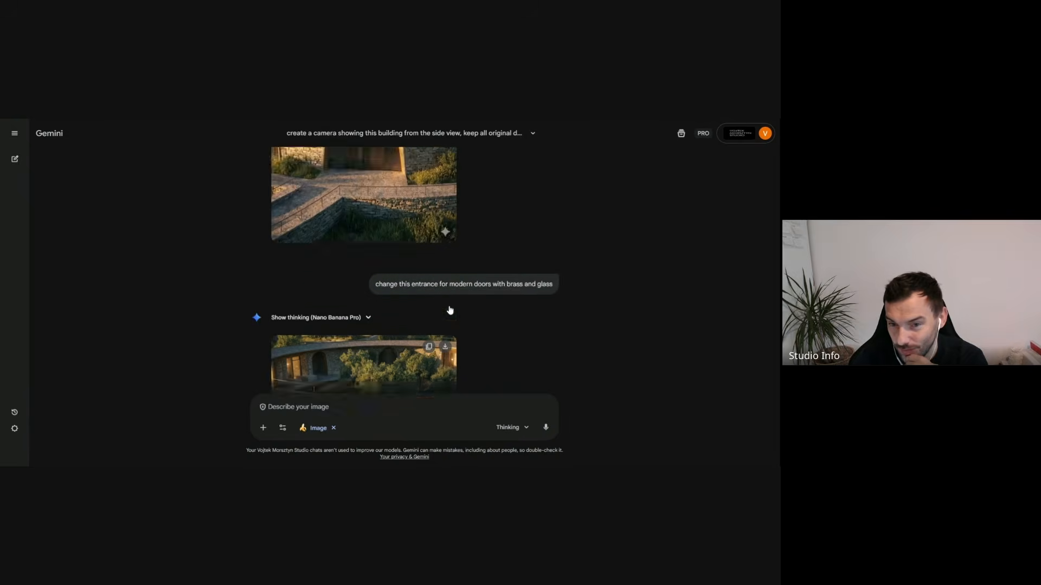
pyautogui.scroll(-5, 447, 312)
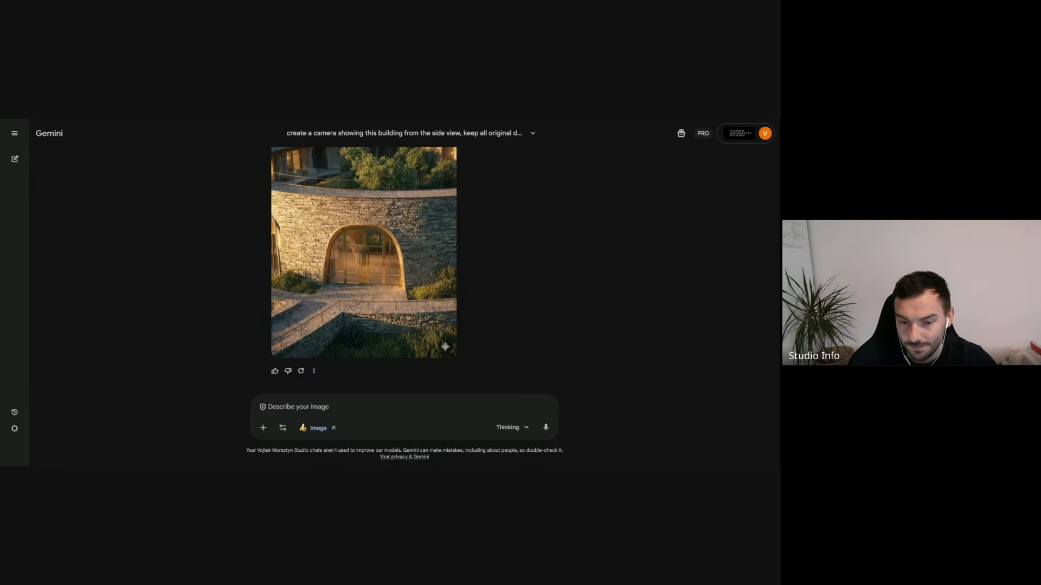
# - Submit the follow-up prompt "create a view from the courtyard overlooking interiors"
pyautogui.write('create a view')
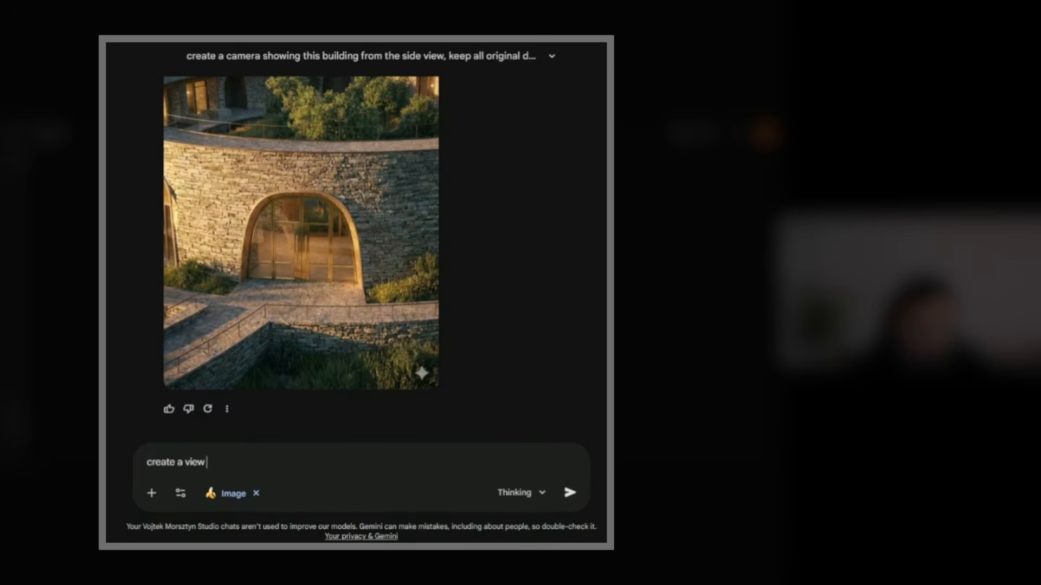
pyautogui.write(' from the co')
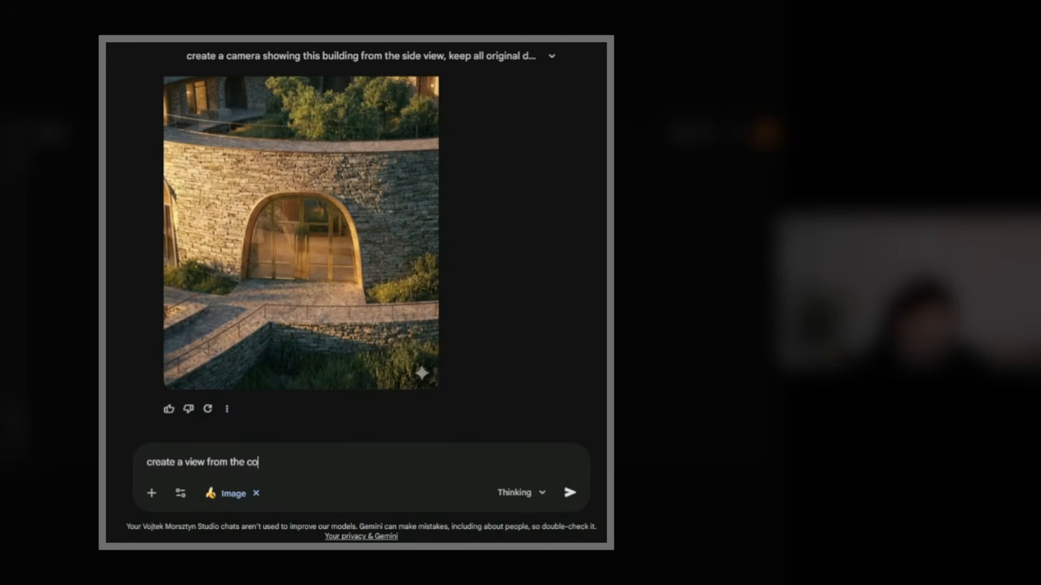
pyautogui.write('urtyard overlooking ')
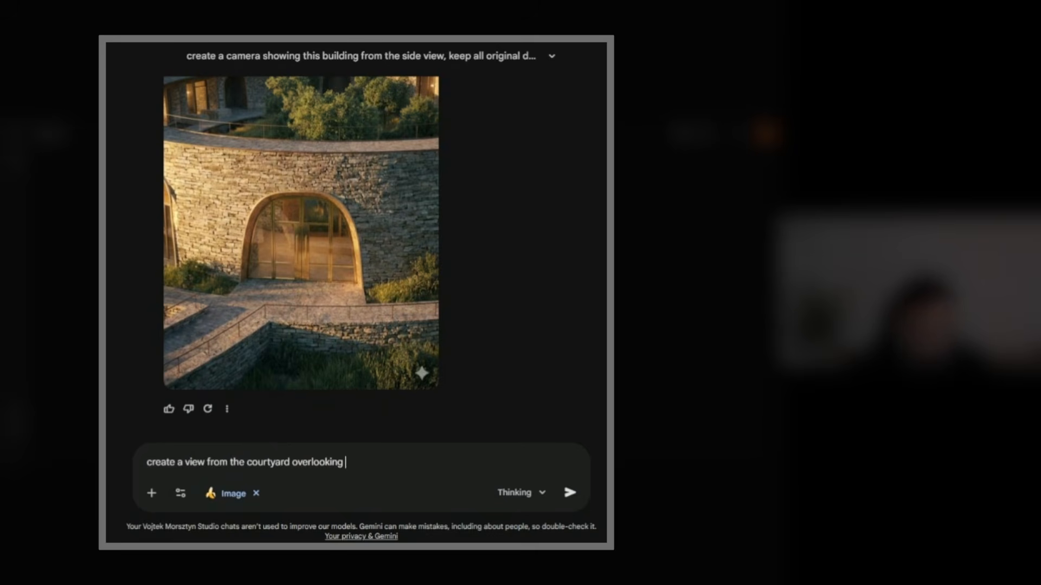
pyautogui.write('interiors')
pyautogui.press('Return')
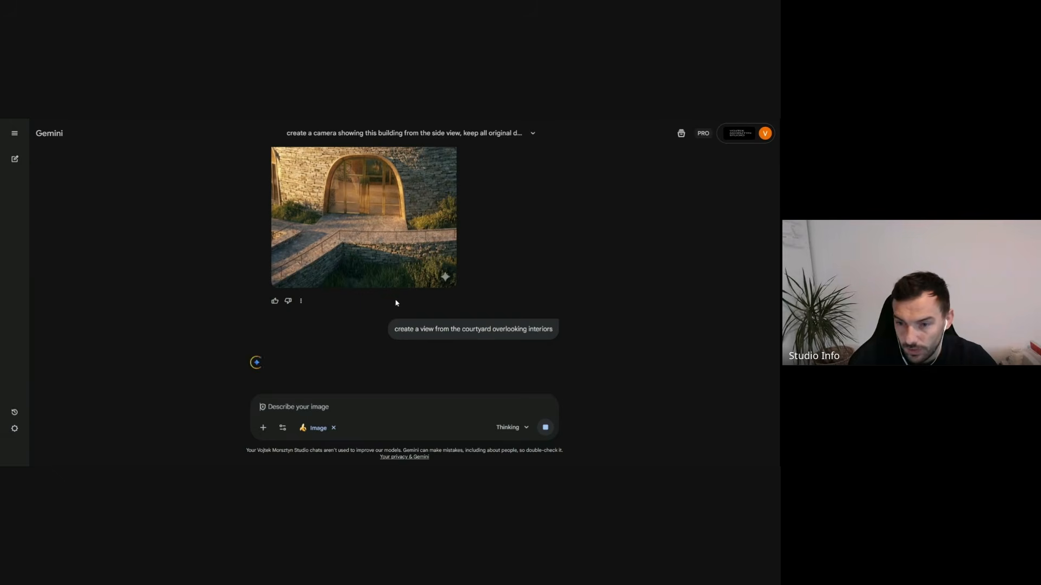
# - Review the brass and glass entrance image enlarged once more while the courtyard view is being generated
pyautogui.scroll(3, 525, 262)
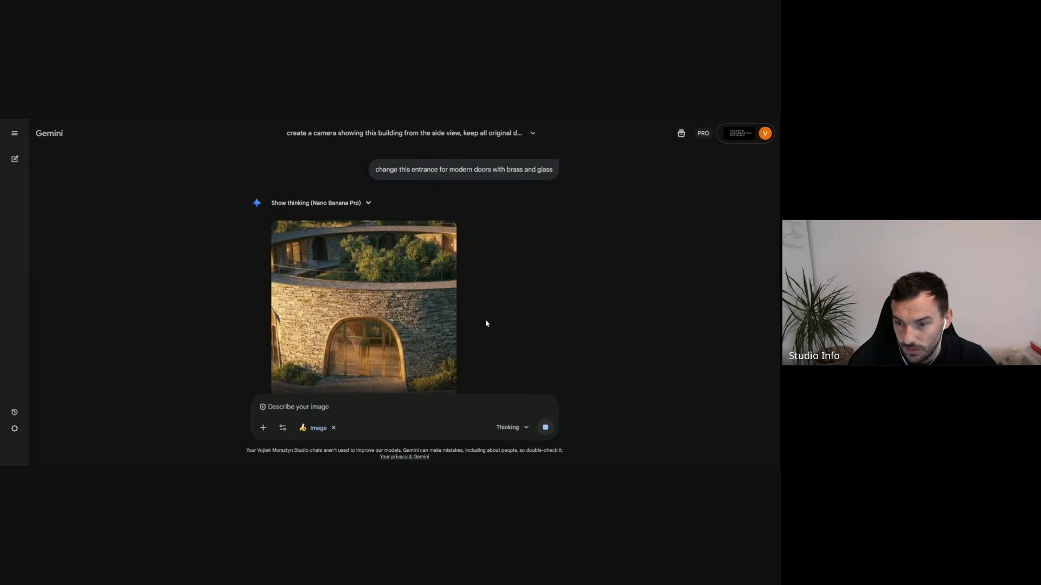
pyautogui.scroll(-5, 421, 309)
pyautogui.scroll(10, 421, 309)
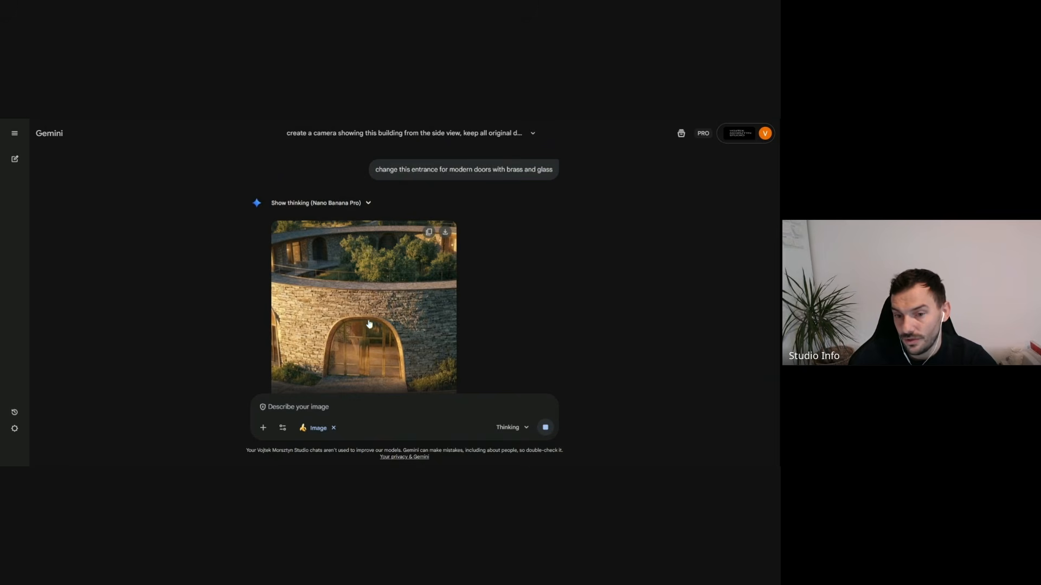
pyautogui.click(393, 319)
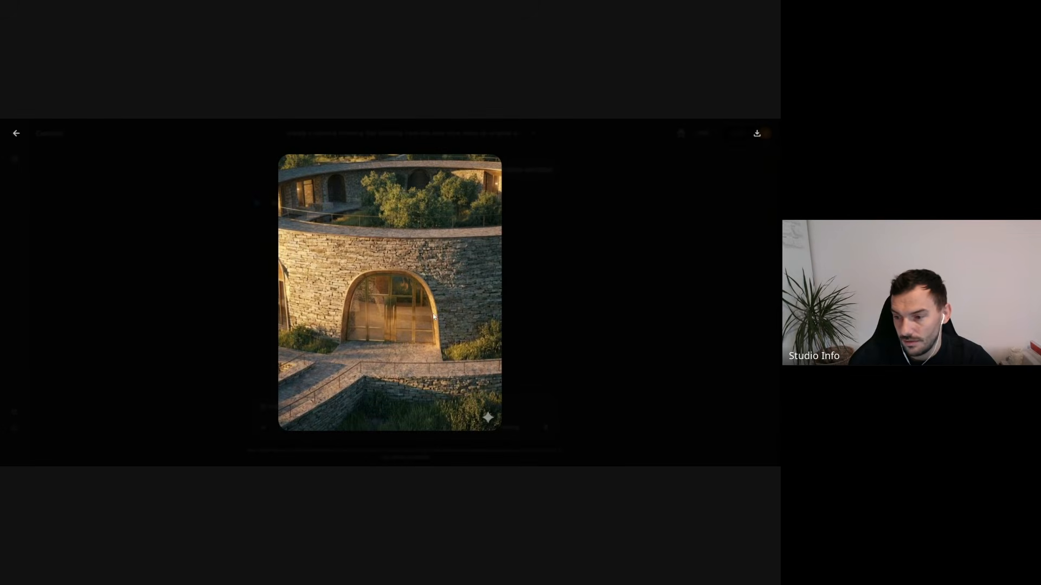
pyautogui.press('Escape')
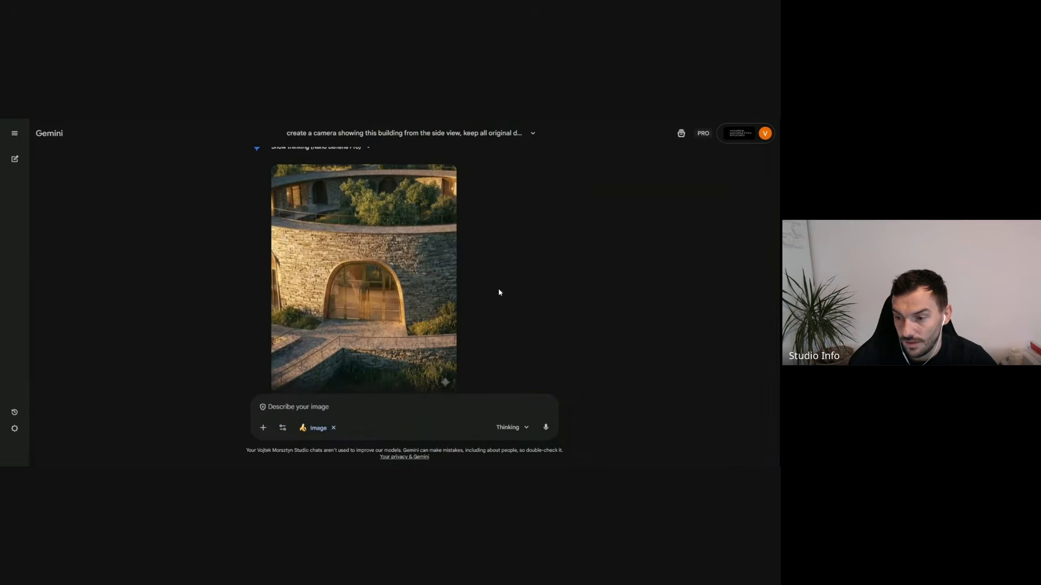
pyautogui.scroll(3, 426, 292)
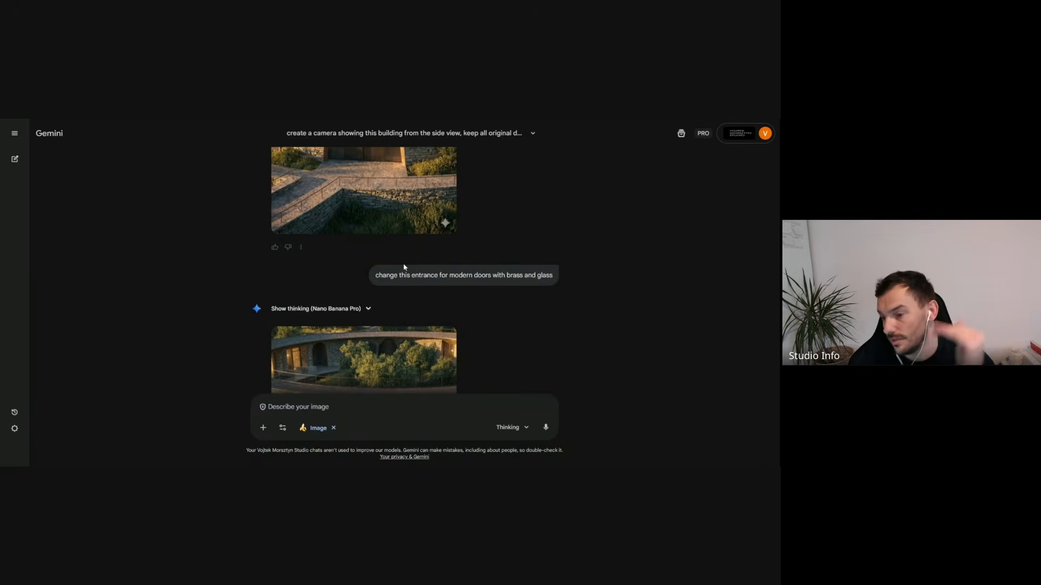
# - Examine the generated courtyard view enlarged and compare it with the earlier side-view and entrance images of the building
pyautogui.scroll(-10, 528, 303)
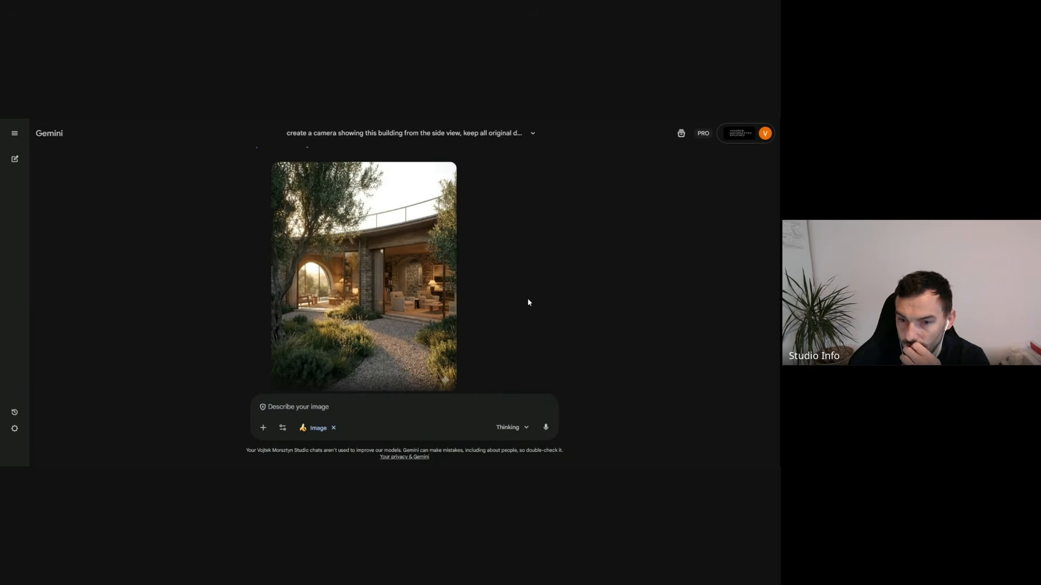
pyautogui.scroll(-1, 529, 302)
pyautogui.click(381, 291)
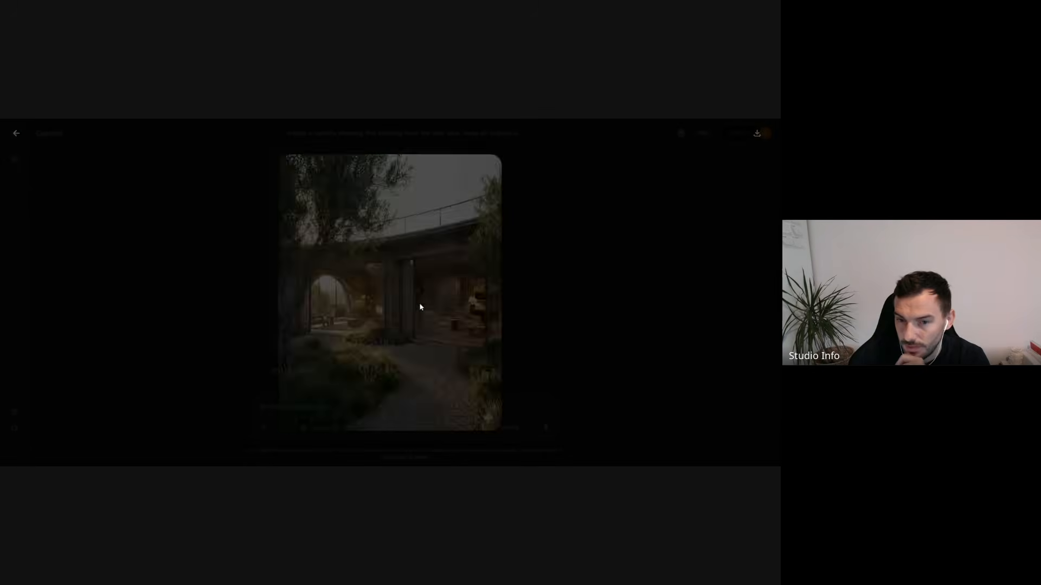
pyautogui.click(529, 320)
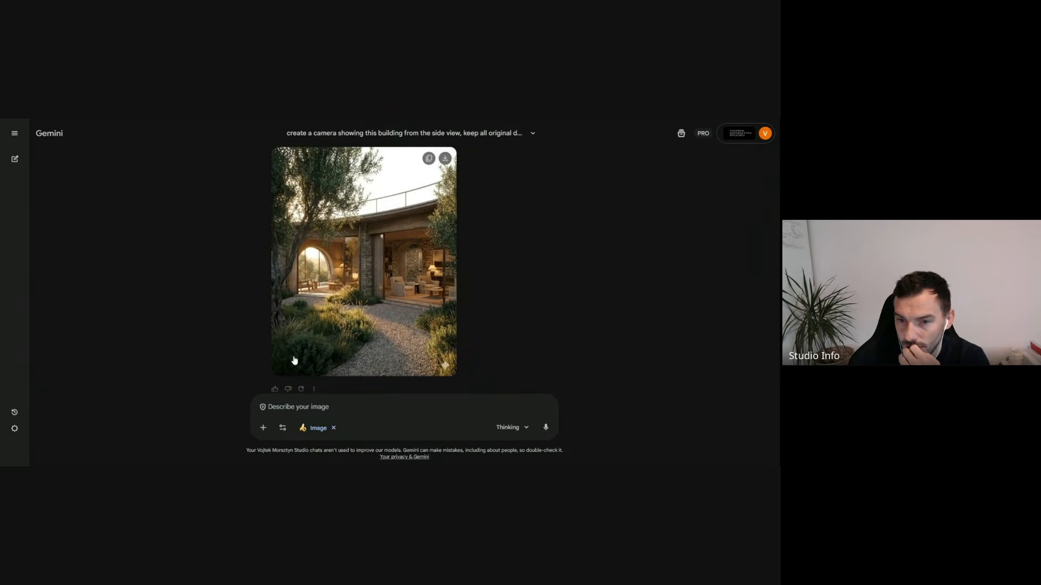
pyautogui.scroll(4, 450, 295)
pyautogui.scroll(10, 437, 300)
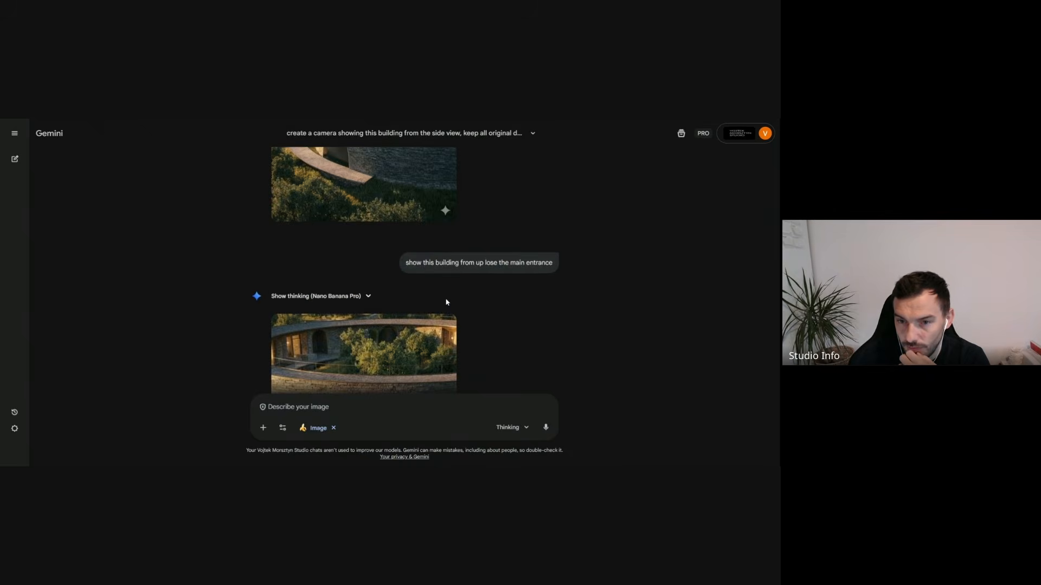
pyautogui.scroll(5, 447, 302)
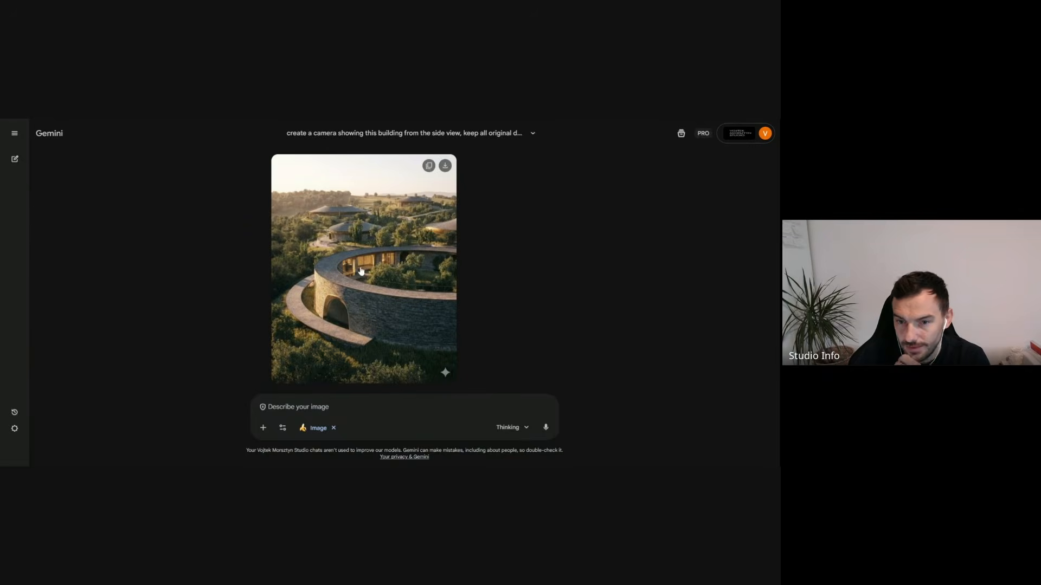
pyautogui.click(412, 293)
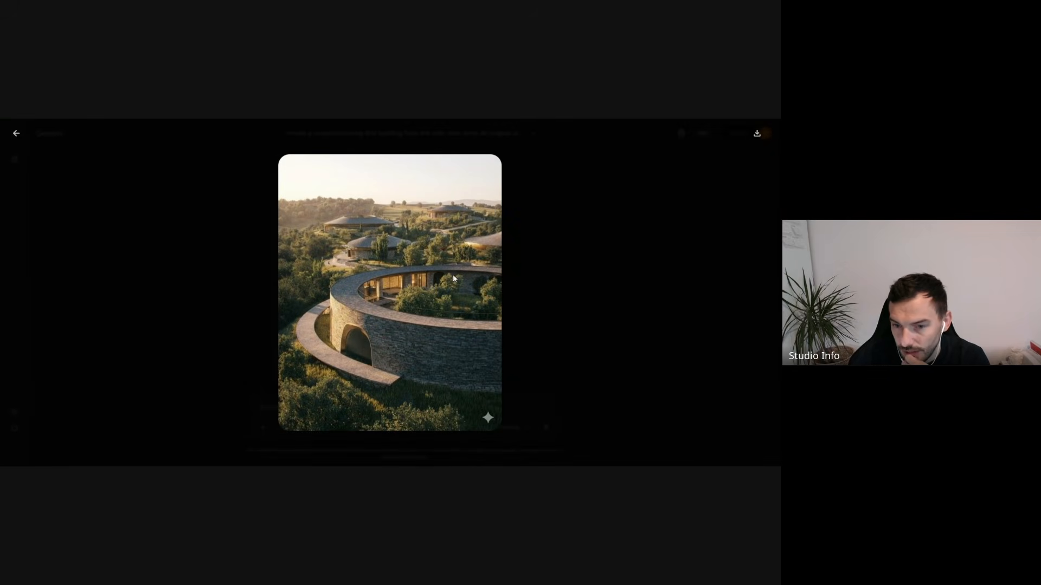
pyautogui.click(526, 248)
pyautogui.scroll(-10, 417, 295)
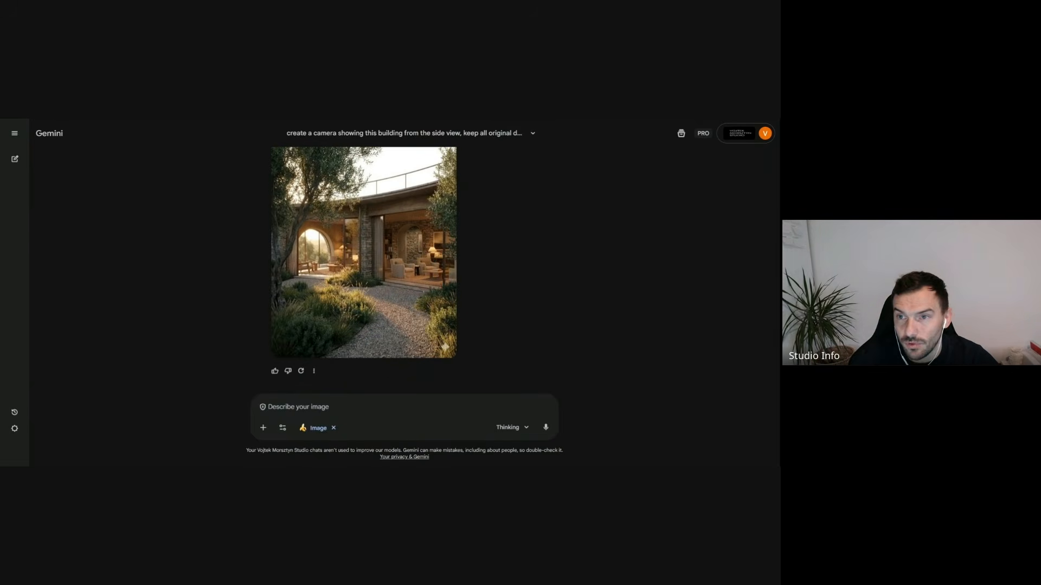
pyautogui.scroll(-5, 428, 295)
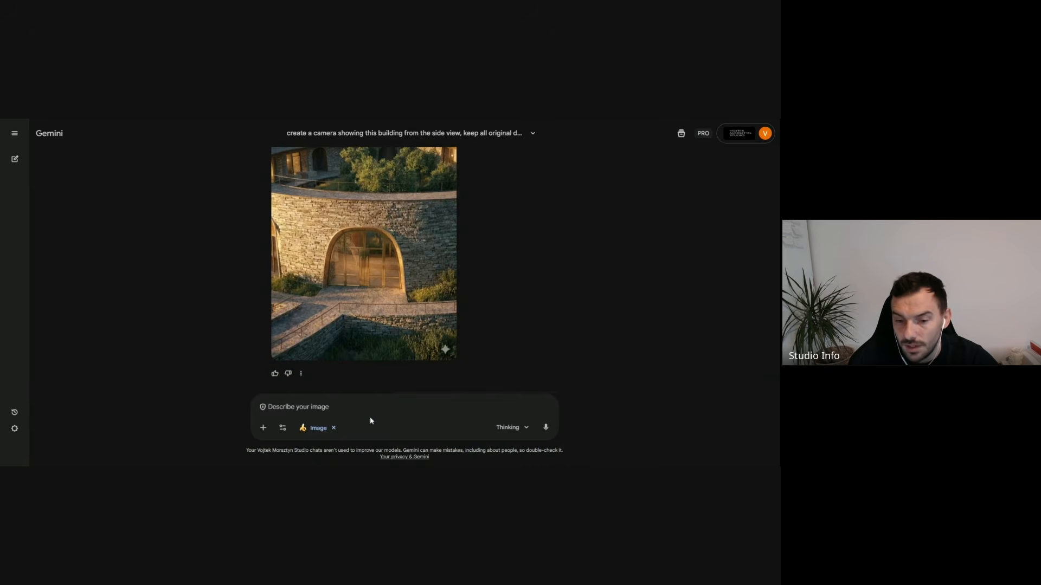
pyautogui.scroll(-5, 440, 307)
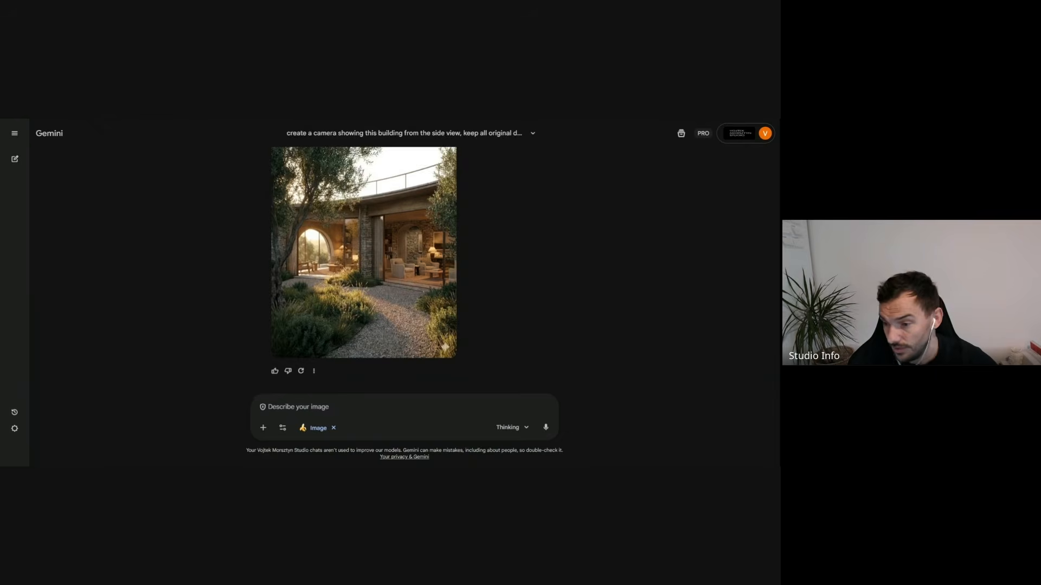
# - Enter the prompt text "create an Interior view of this building, show the living room with panormaci windows overlooking outdoor"
pyautogui.write('create an Interior view of ths')
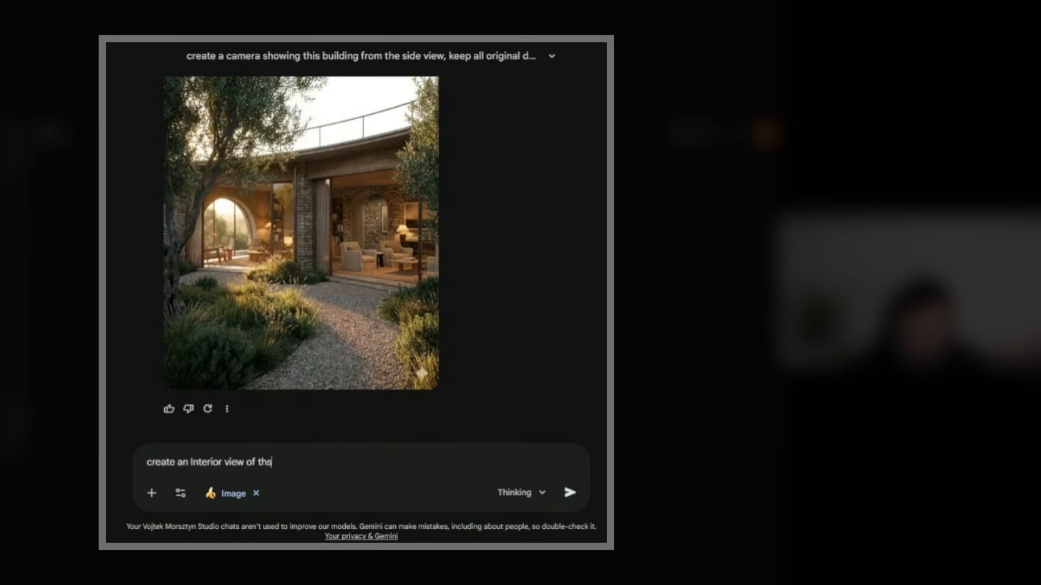
pyautogui.press('BackSpace')
pyautogui.write('is building, show the living room with ')
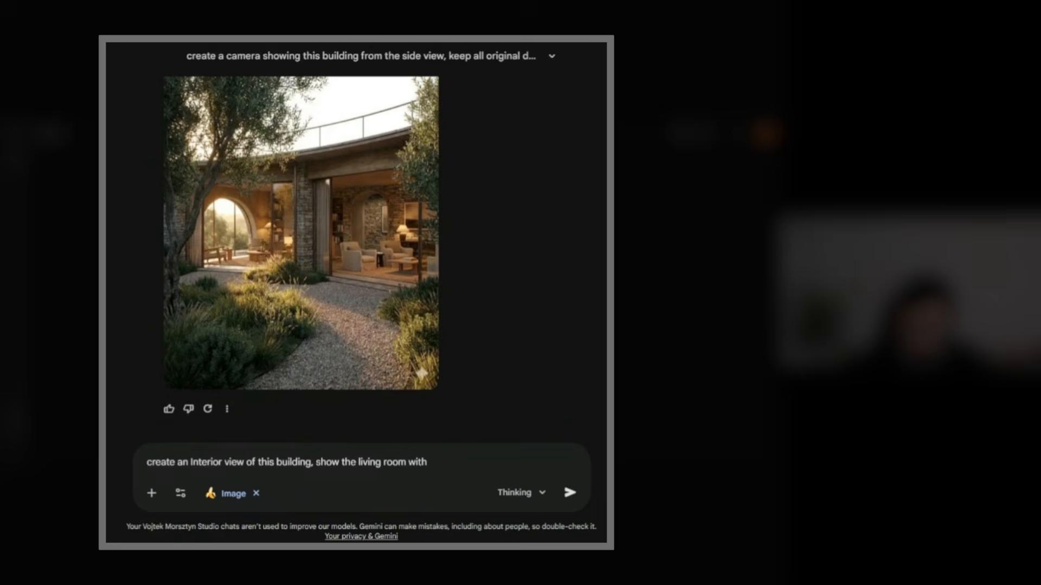
pyautogui.write('panormaci windows')
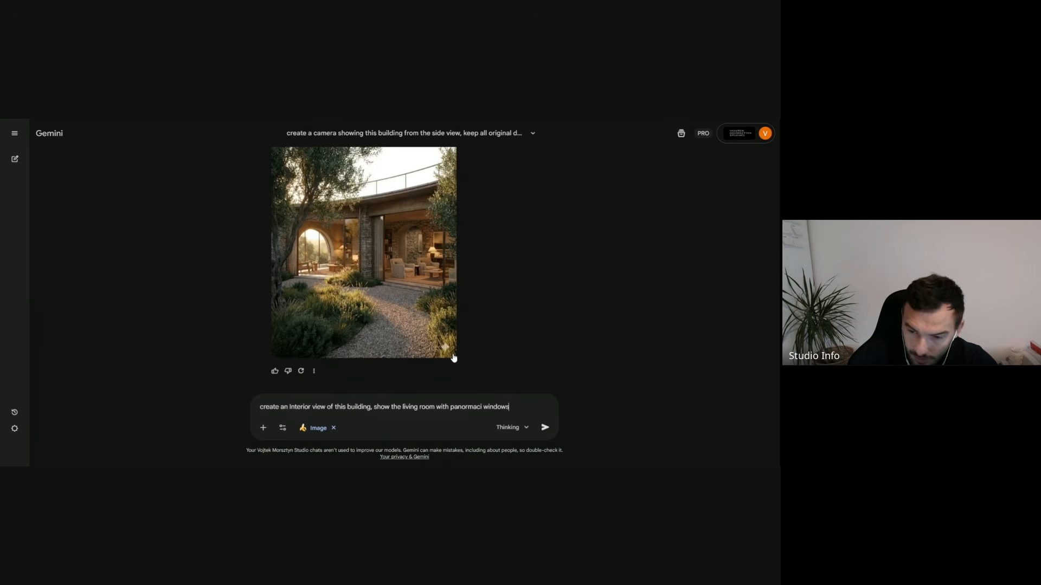
pyautogui.write('ove')
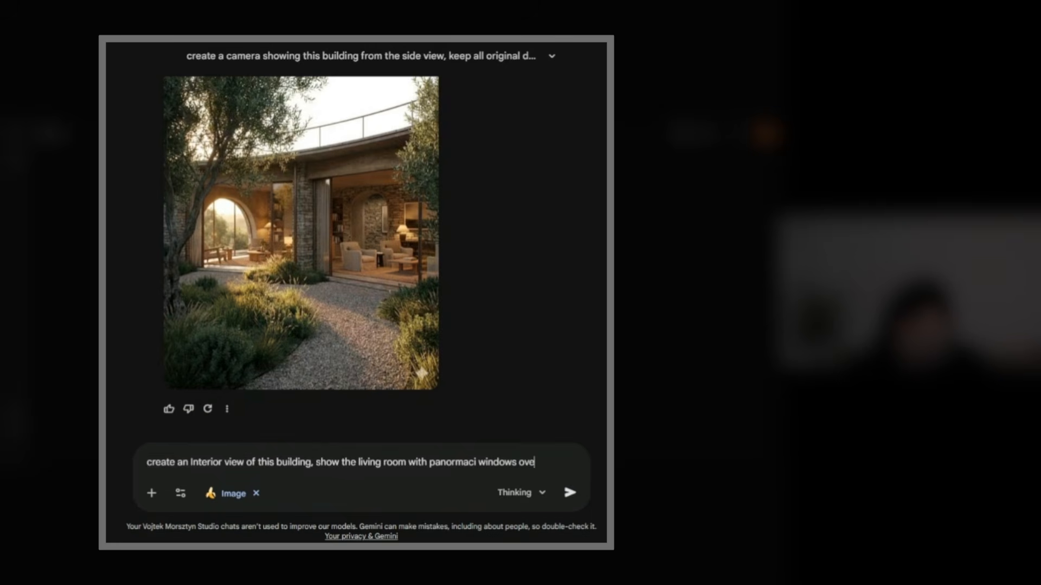
pyautogui.write('rlooking ')
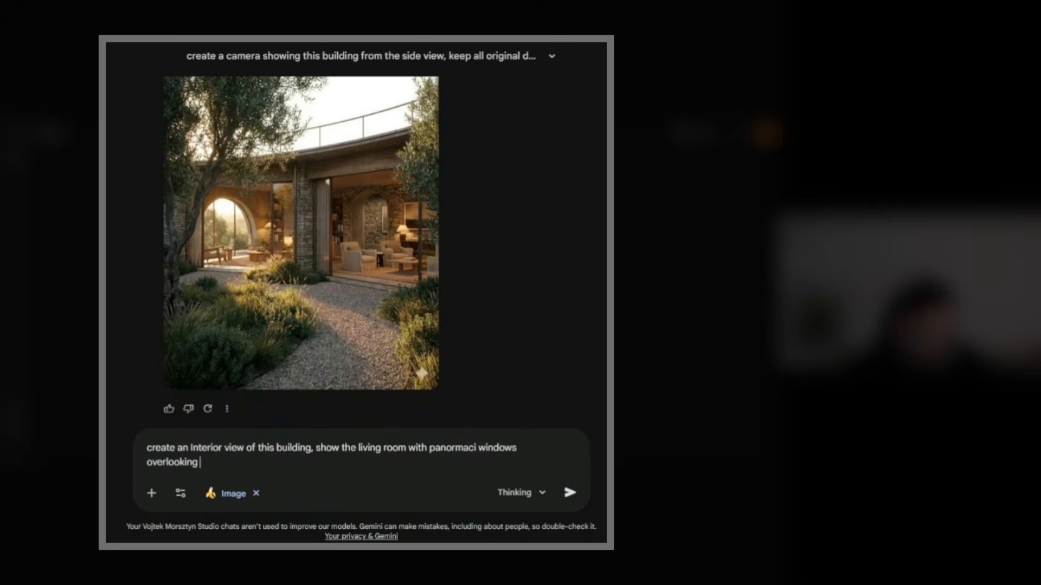
pyautogui.write('outdoor, living room sho')
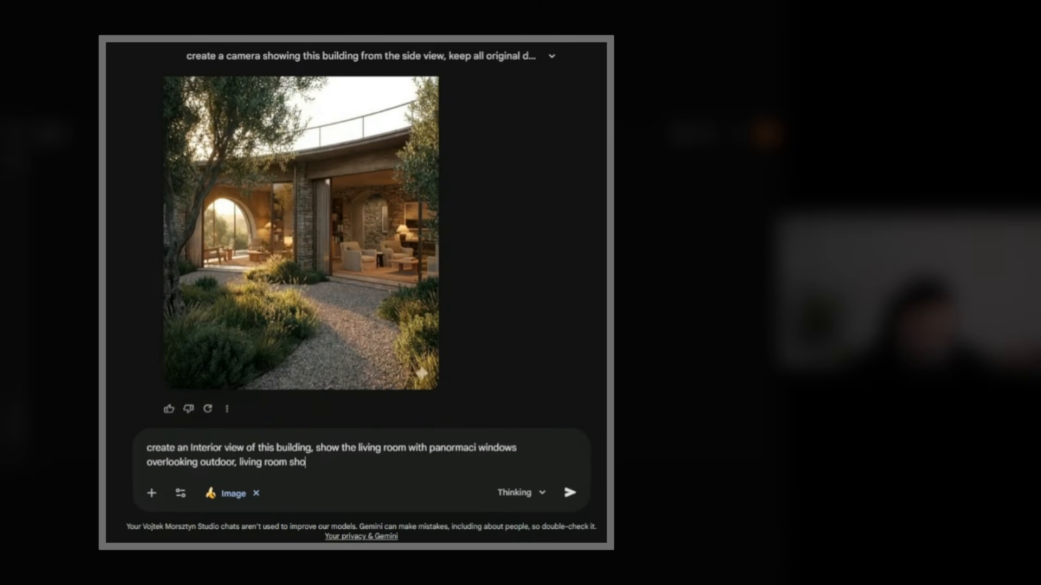
pyautogui.write('uld be in the ')
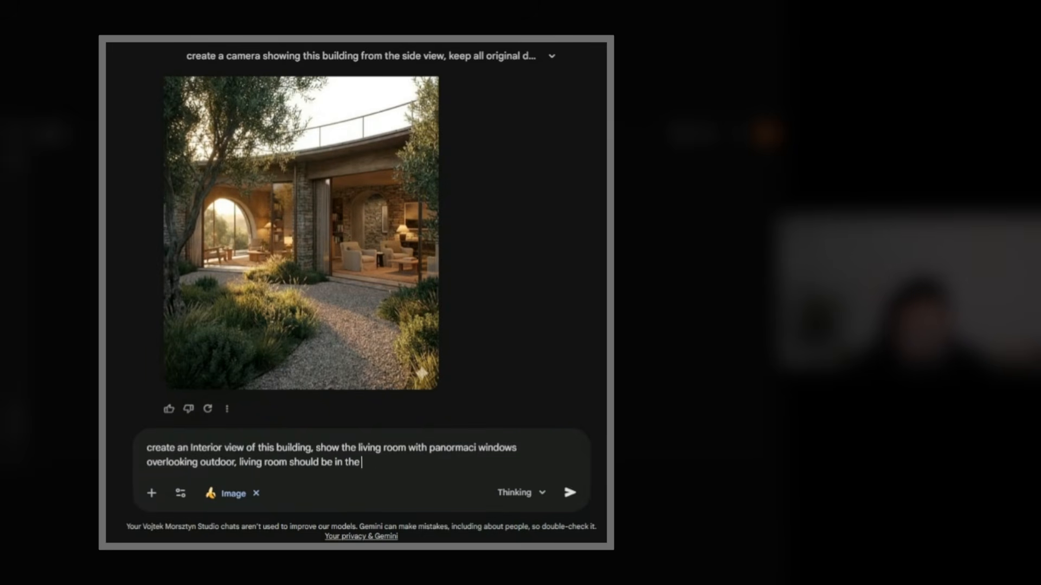
pyautogui.write('modern style with con')
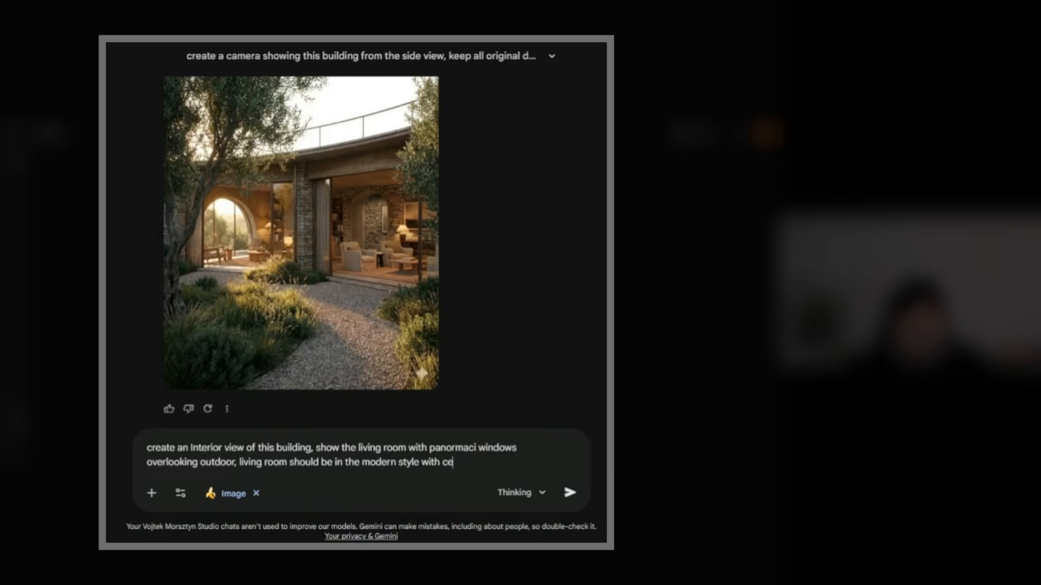
# - Extend the prompt with ", living room should be in the modern style with soft furniture" and submit it
pyautogui.press('BackSpace')
pyautogui.press('BackSpace')
pyautogui.press('BackSpace')
pyautogui.write('soft furniture')
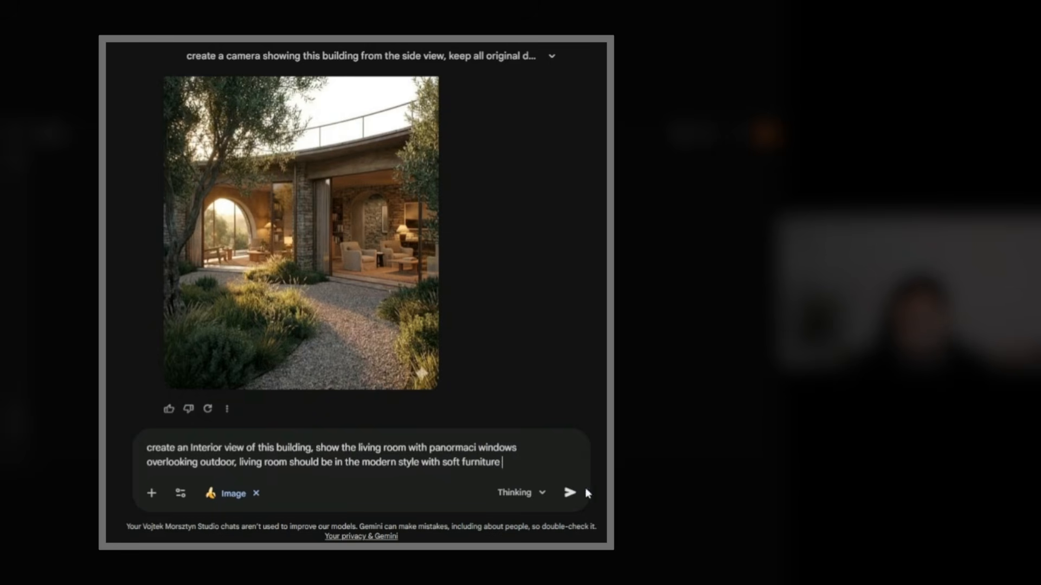
pyautogui.click(569, 492)
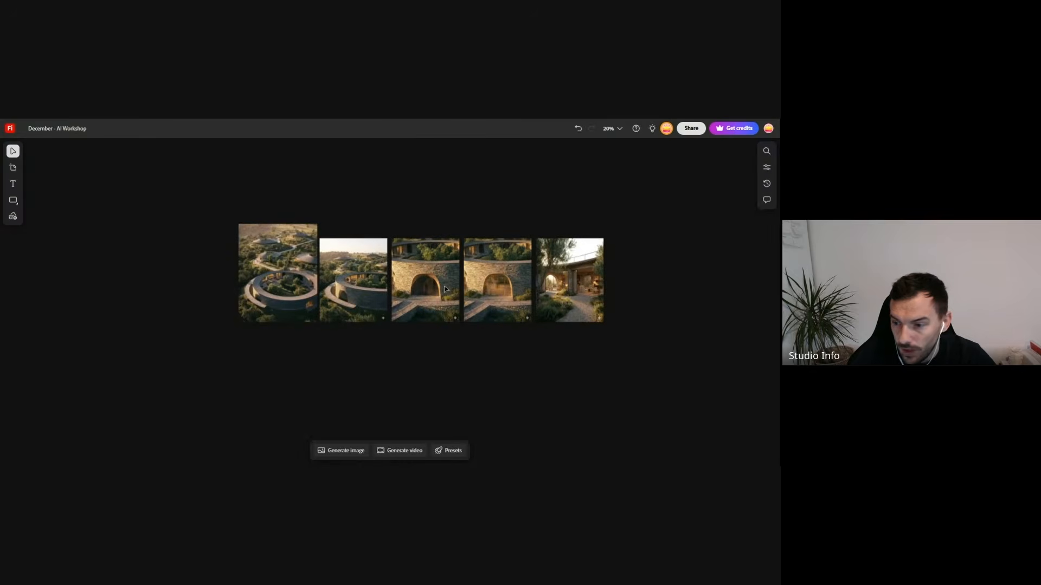
# - Switch to the Firefly board "December - AI Workshop" and examine the aerial base image beside the views generated from it
pyautogui.scroll(3, 445, 289)
pyautogui.scroll(-5, 423, 287)
pyautogui.scroll(4, 388, 286)
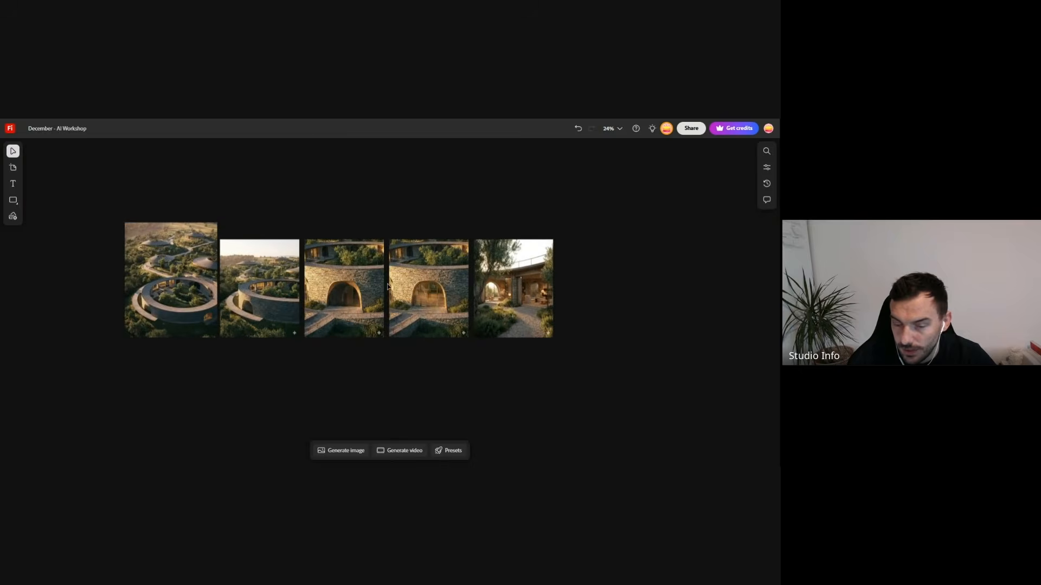
pyautogui.scroll(3, 237, 297)
pyautogui.scroll(1, 144, 295)
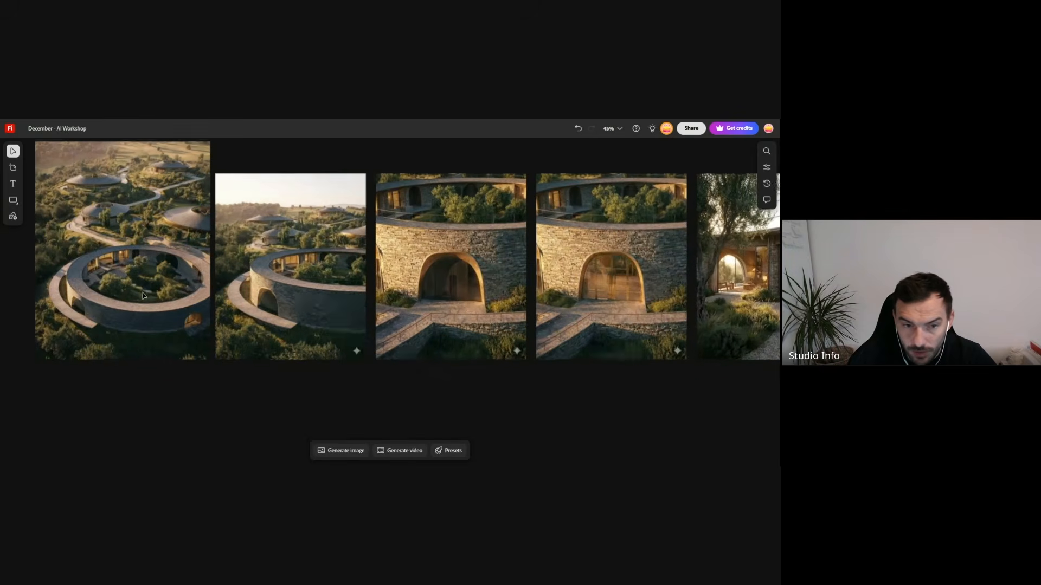
pyautogui.scroll(-1, 185, 320)
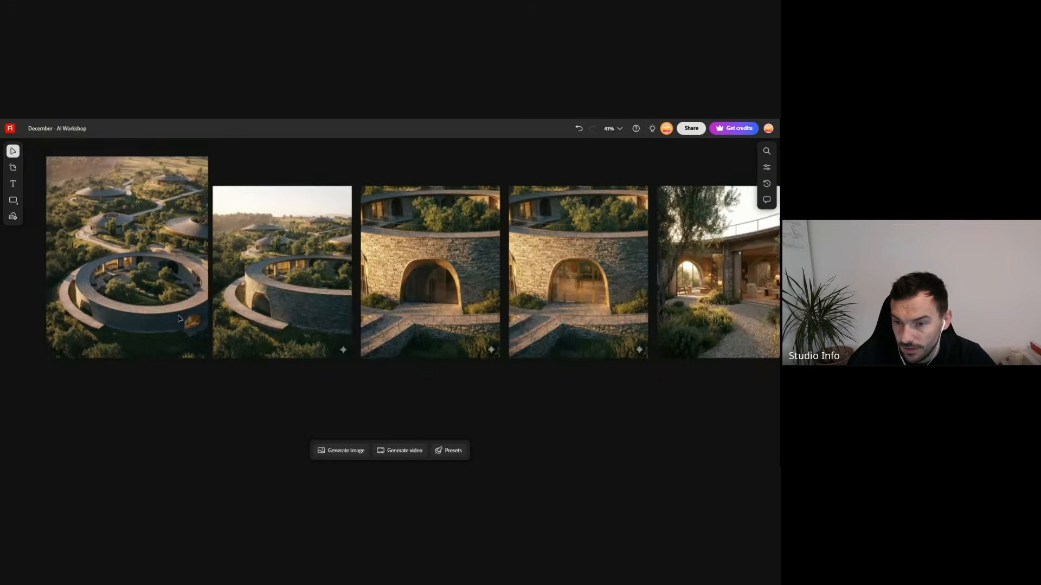
pyautogui.scroll(-1, 179, 319)
pyautogui.scroll(-1, 179, 318)
pyautogui.scroll(1, 179, 318)
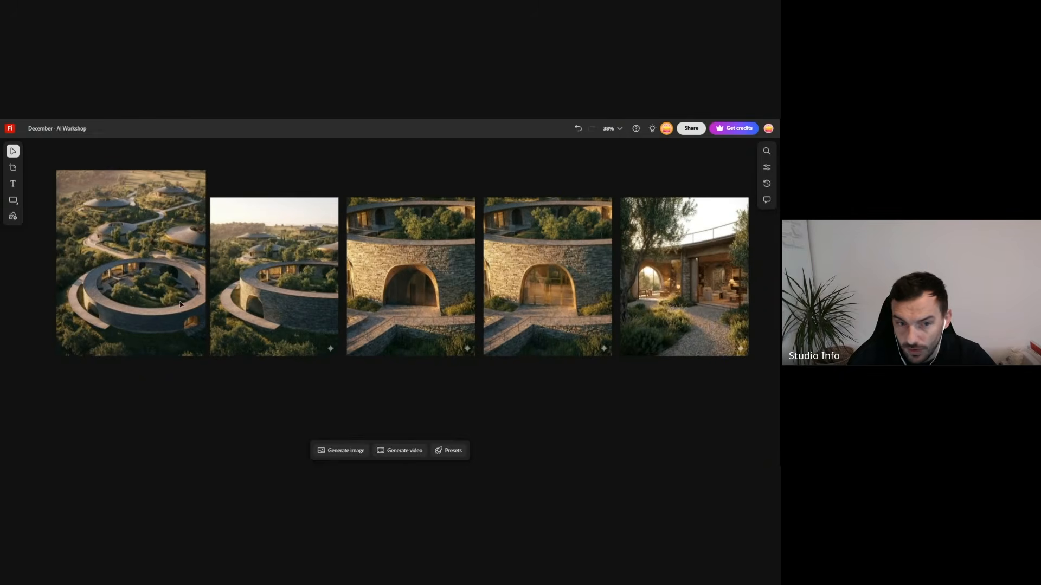
pyautogui.scroll(4, 127, 232)
pyautogui.scroll(-1, 127, 232)
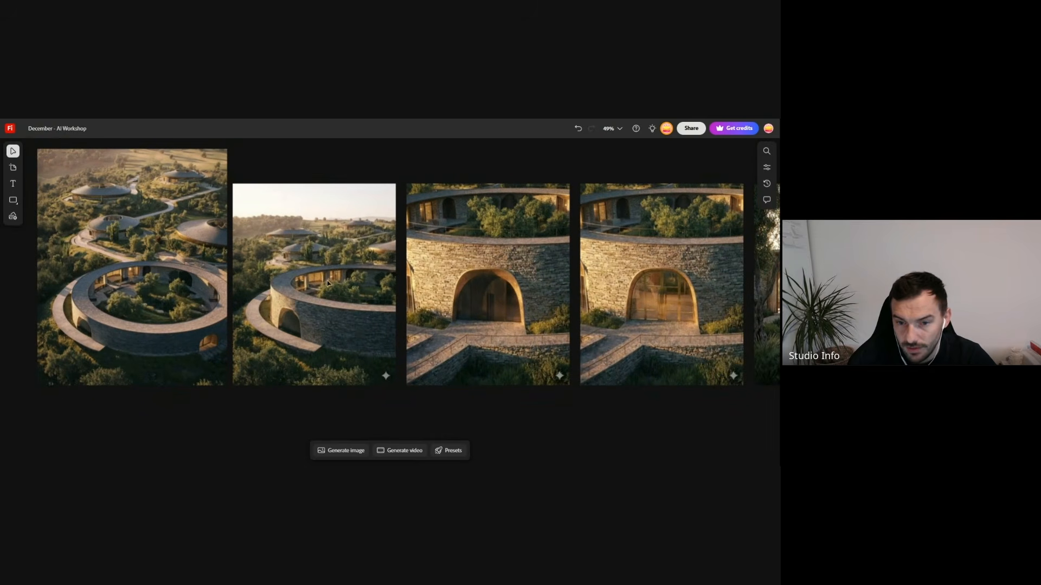
# - Compare the side view with the two entrance views and the courtyard view, and locate the labelled diagram elsewhere on the board
pyautogui.scroll(2, 328, 282)
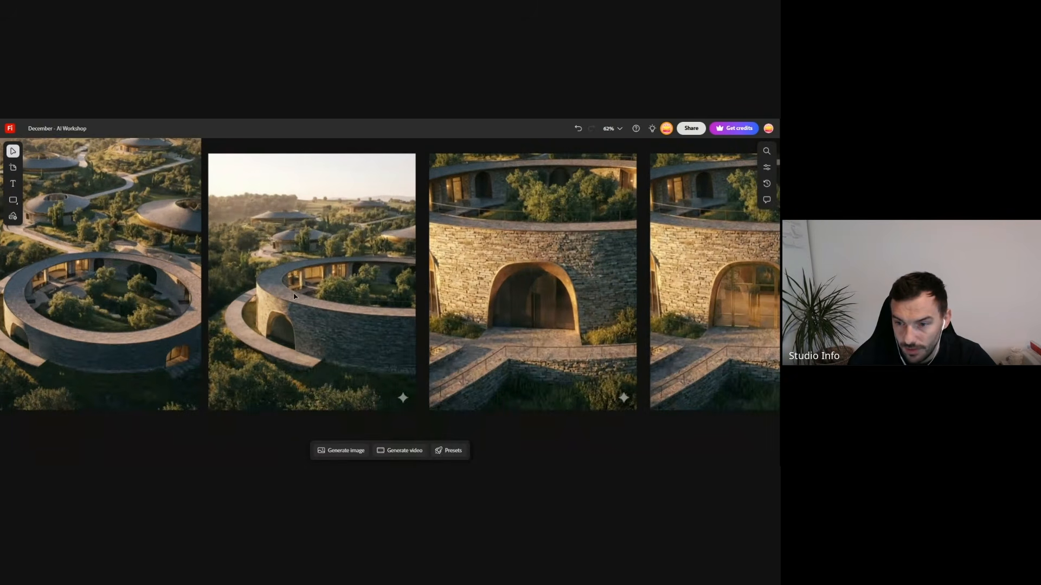
pyautogui.scroll(-2, 295, 293)
pyautogui.scroll(1, 303, 275)
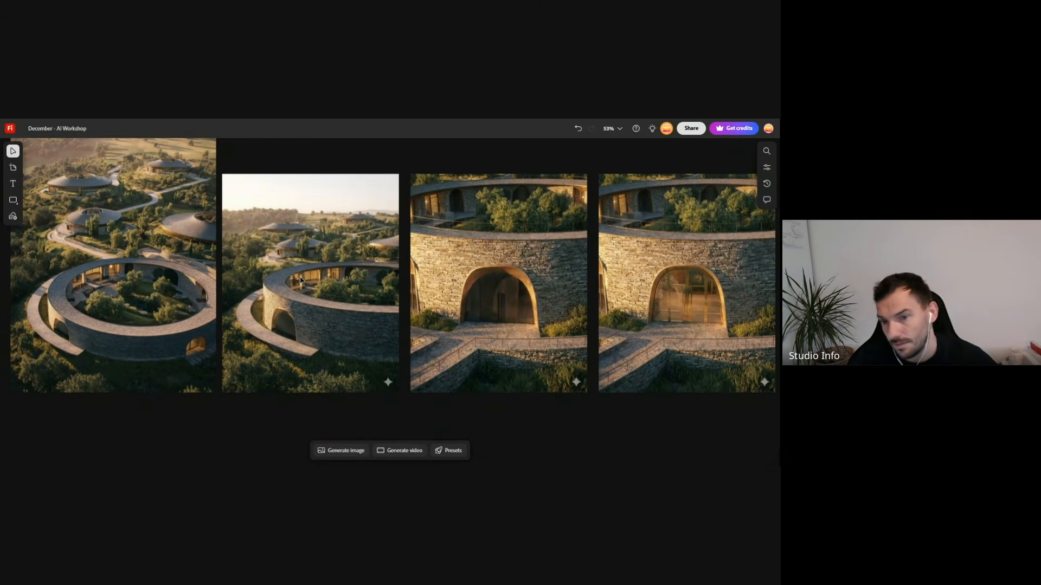
pyautogui.scroll(-2, 301, 280)
pyautogui.scroll(2, 535, 311)
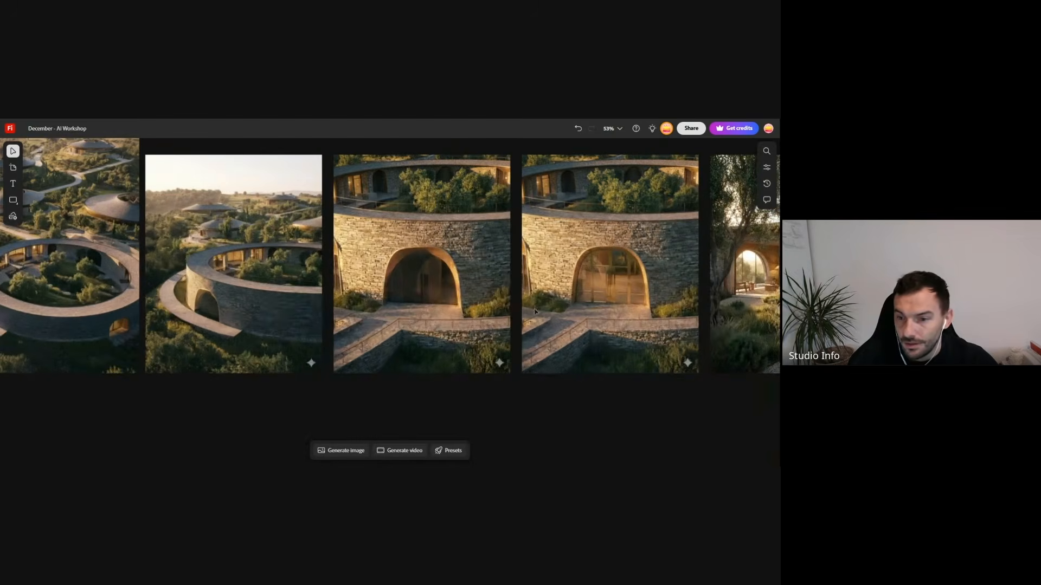
pyautogui.scroll(-2, 313, 315)
pyautogui.scroll(3, 518, 327)
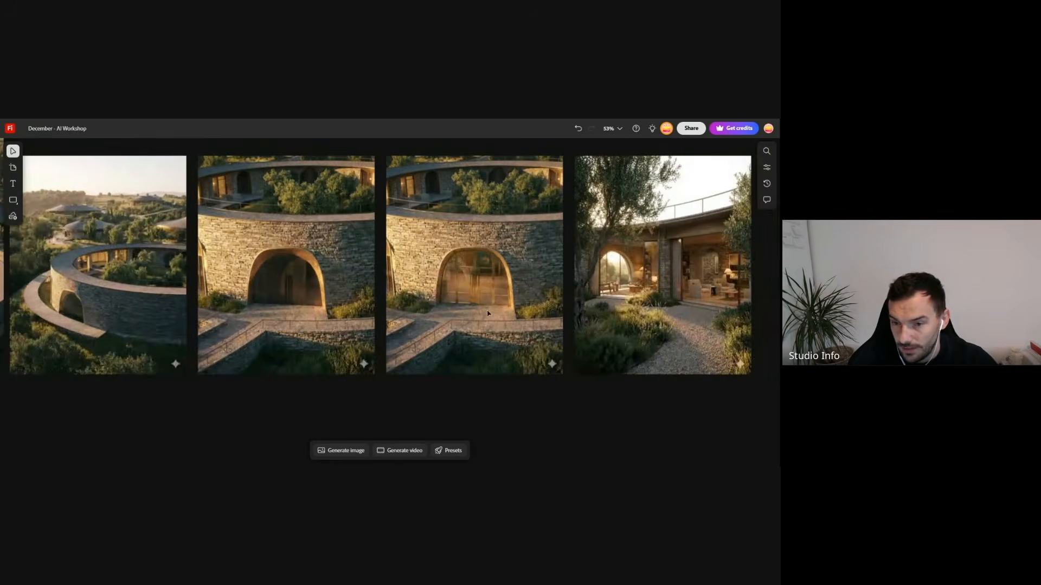
pyautogui.scroll(-2, 436, 289)
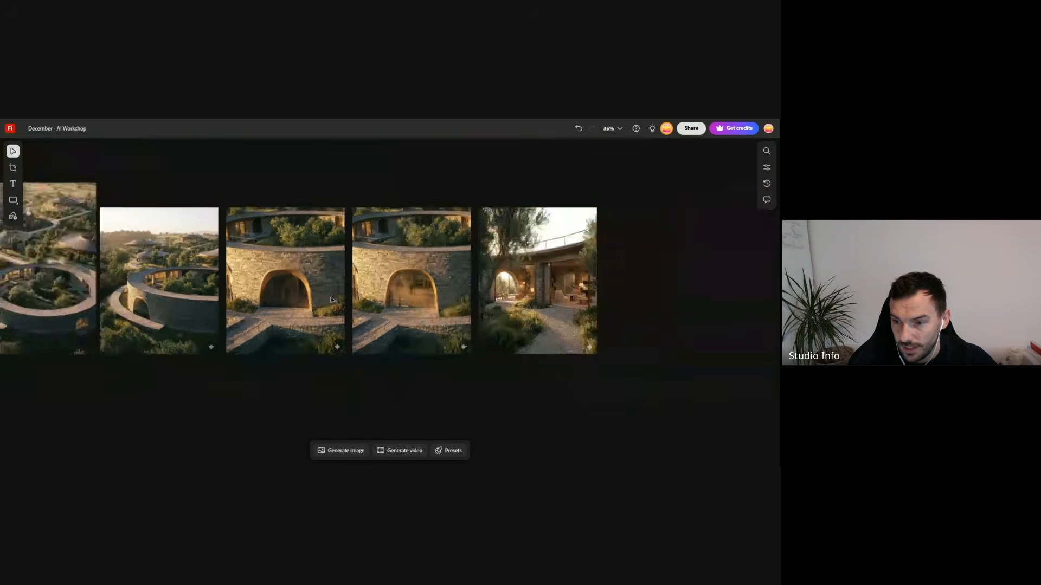
pyautogui.scroll(2, 461, 320)
pyautogui.scroll(-5, 488, 350)
pyautogui.scroll(6, 488, 350)
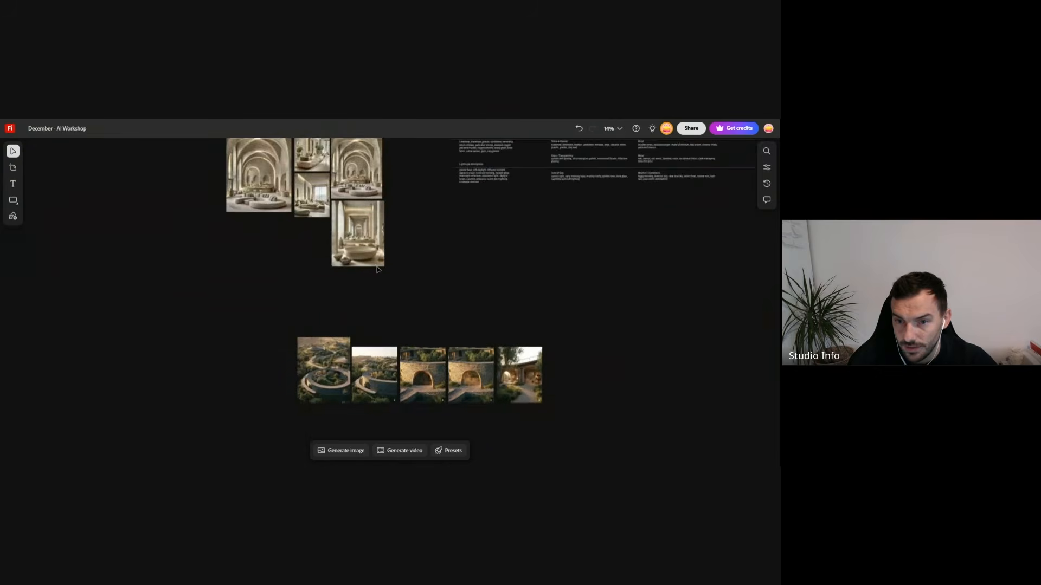
pyautogui.scroll(3, 266, 264)
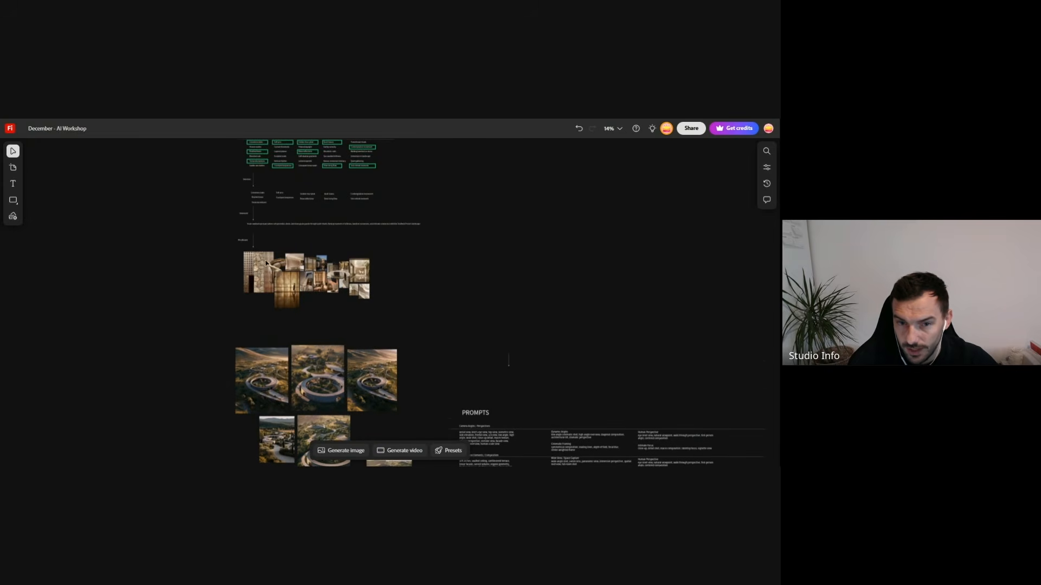
pyautogui.click(243, 242)
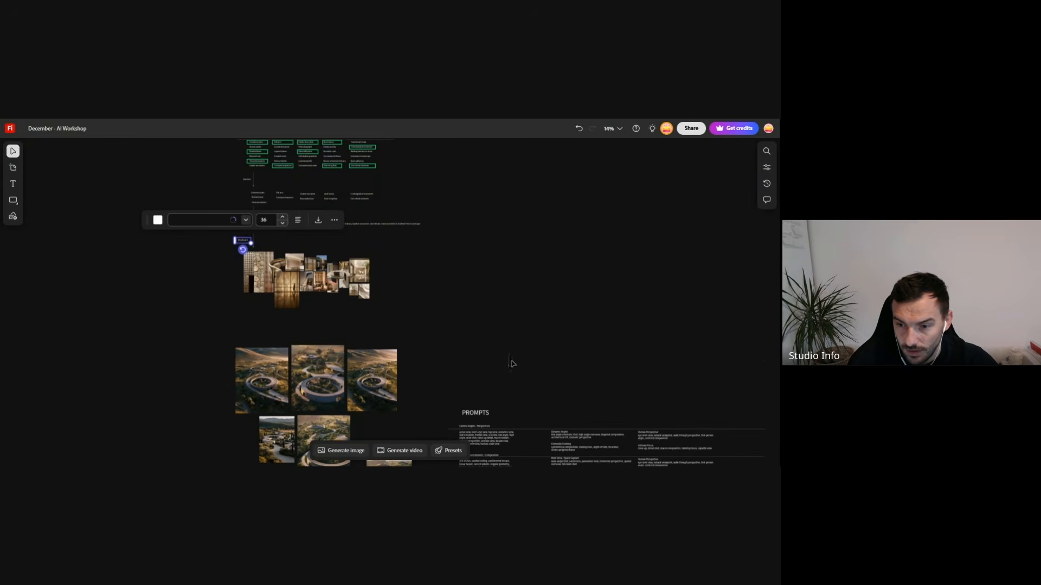
pyautogui.click(516, 369)
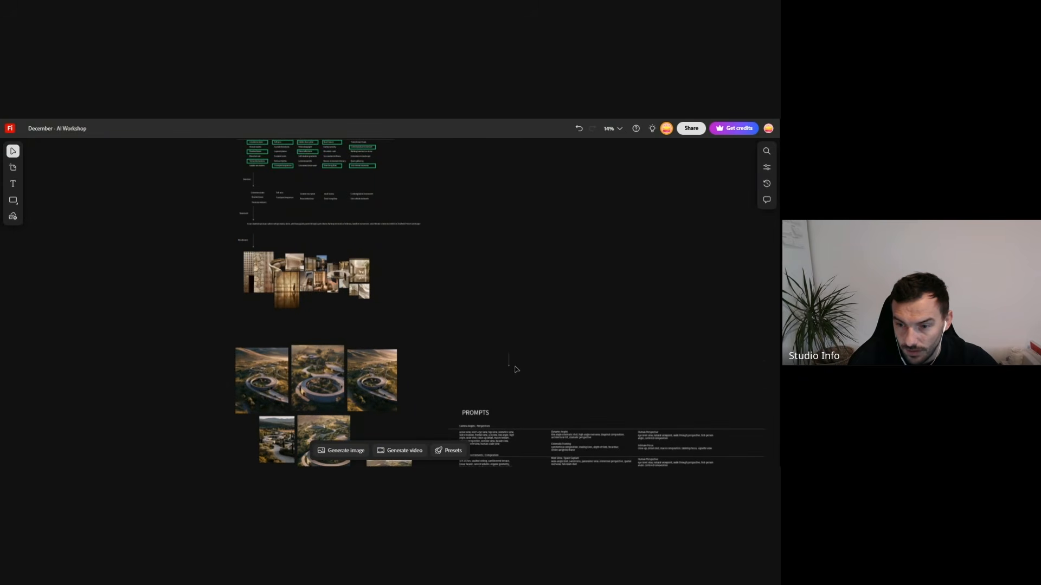
pyautogui.click(240, 245)
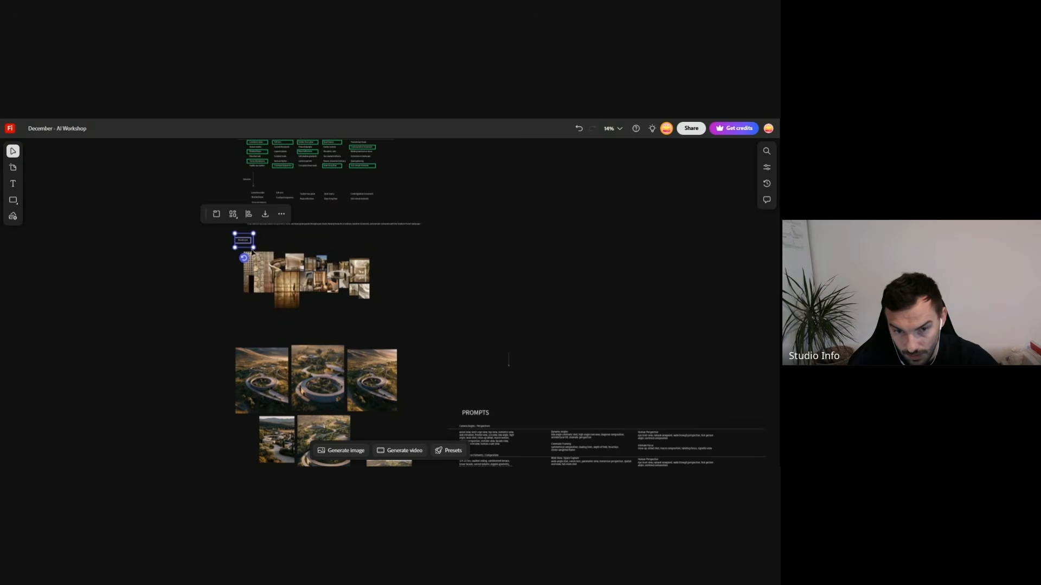
pyautogui.moveTo(252, 252); pyautogui.dragTo(214, 250)
pyautogui.hotkey('ctrl', 'z')
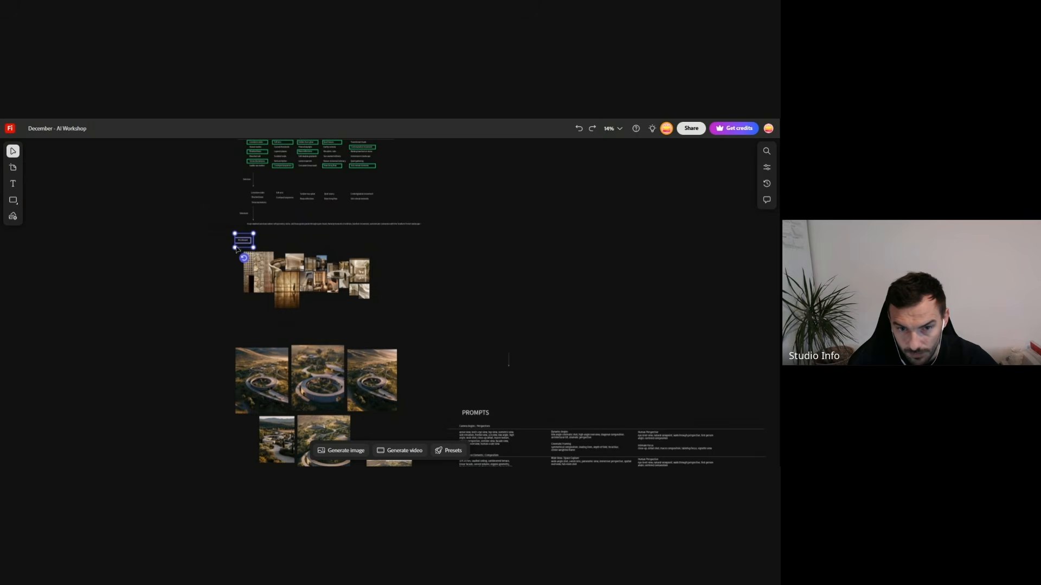
# - Copy the Moodboard label together with its arrow and place them below the aerial image in the row of building views
pyautogui.click(248, 243)
pyautogui.moveTo(248, 255); pyautogui.dragTo(446, 411)
pyautogui.scroll(-1, 518, 245)
pyautogui.scroll(-3, 518, 245)
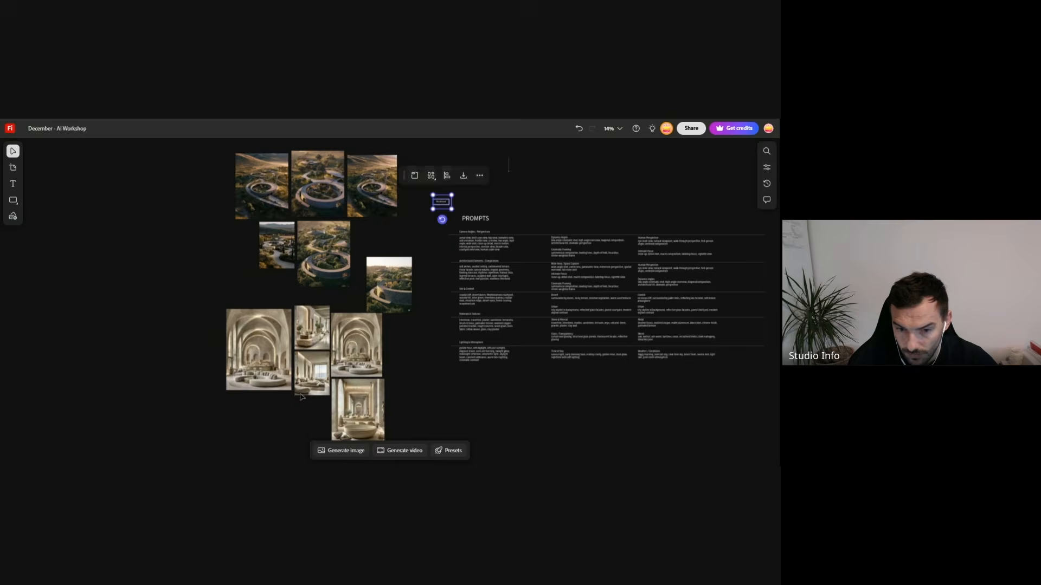
pyautogui.moveTo(441, 204); pyautogui.dragTo(270, 448)
pyautogui.scroll(-2, 440, 343)
pyautogui.scroll(-3, 439, 343)
pyautogui.moveTo(270, 262); pyautogui.dragTo(336, 410)
pyautogui.scroll(5, 340, 426)
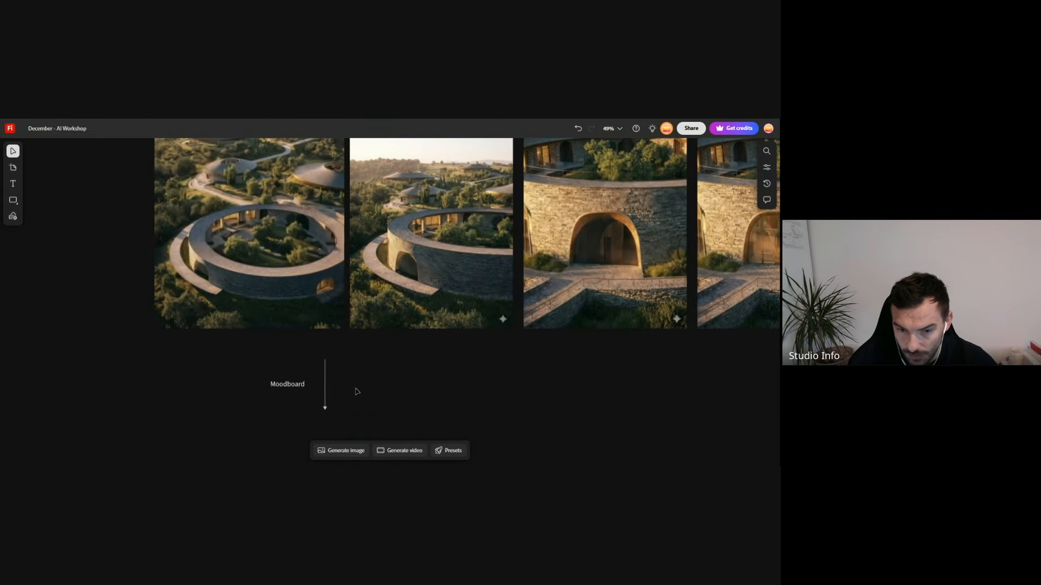
# - Change the copied label's text to "Base Image" and rotate its arrow to run horizontally away from the label
pyautogui.doubleClick(284, 389)
pyautogui.write('Base Image')
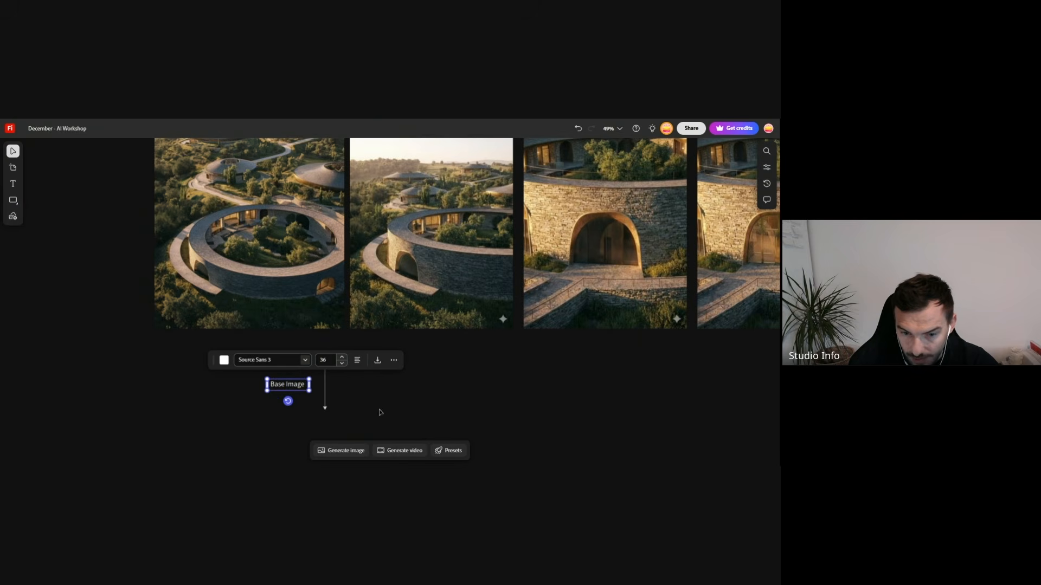
pyautogui.click(325, 391)
pyautogui.moveTo(325, 410); pyautogui.dragTo(356, 384)
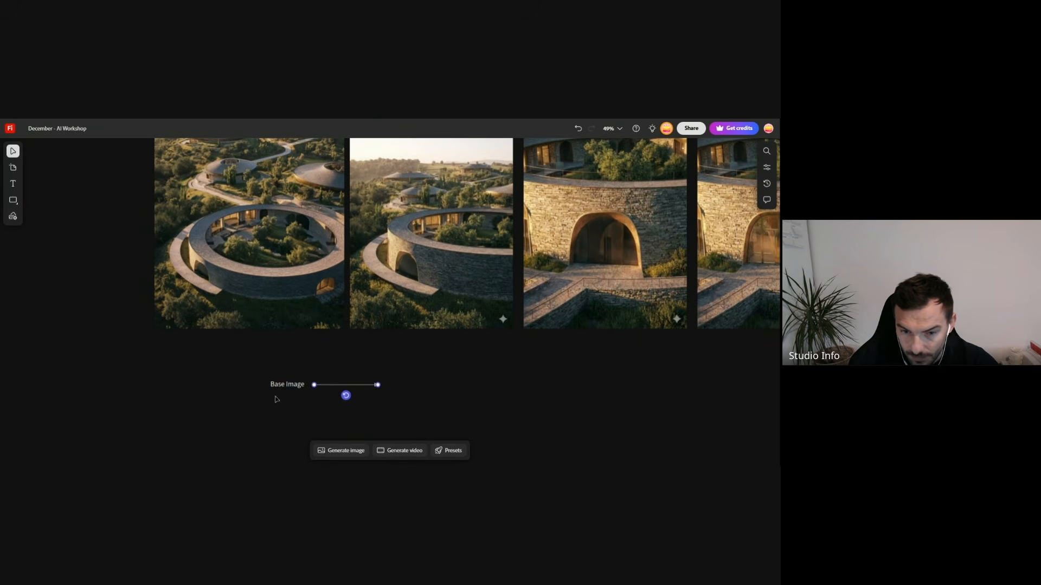
# - Duplicate the Base Image label beyond the arrow's tip and change the duplicate's text to "Angle"
pyautogui.moveTo(277, 387); pyautogui.dragTo(457, 386)
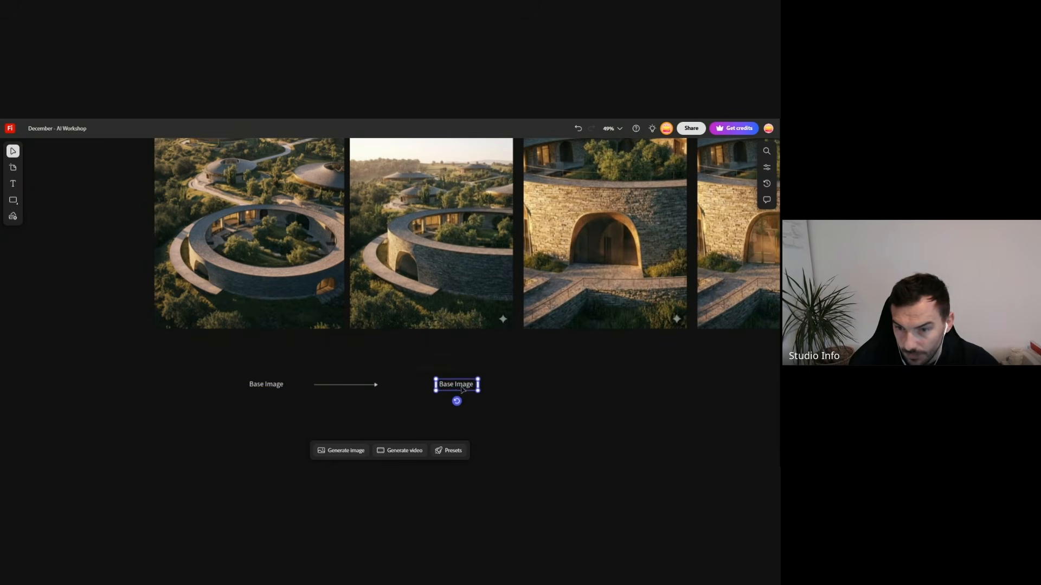
pyautogui.doubleClick(457, 384)
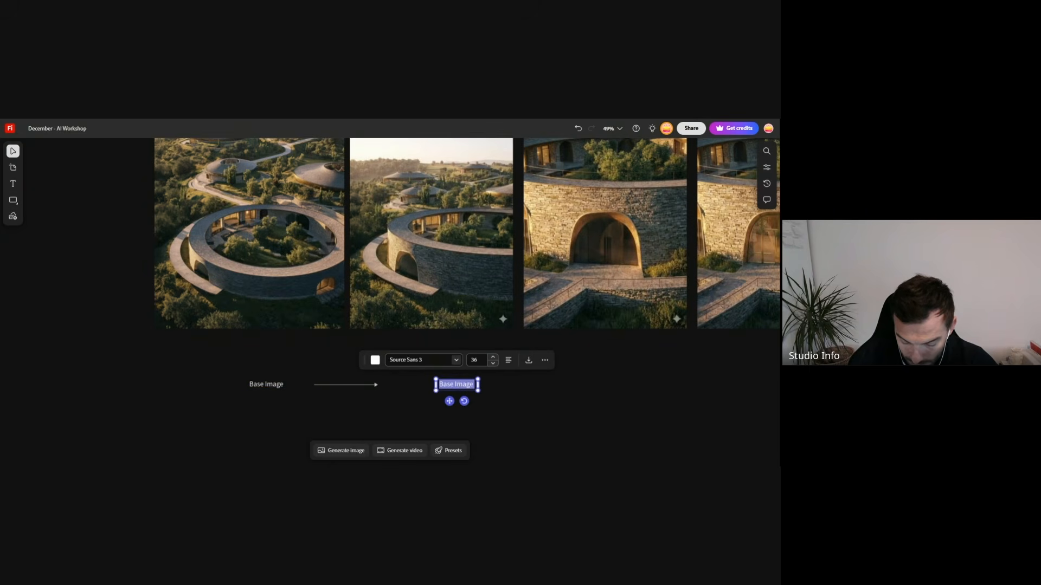
pyautogui.write('Angle')
pyautogui.click(372, 400)
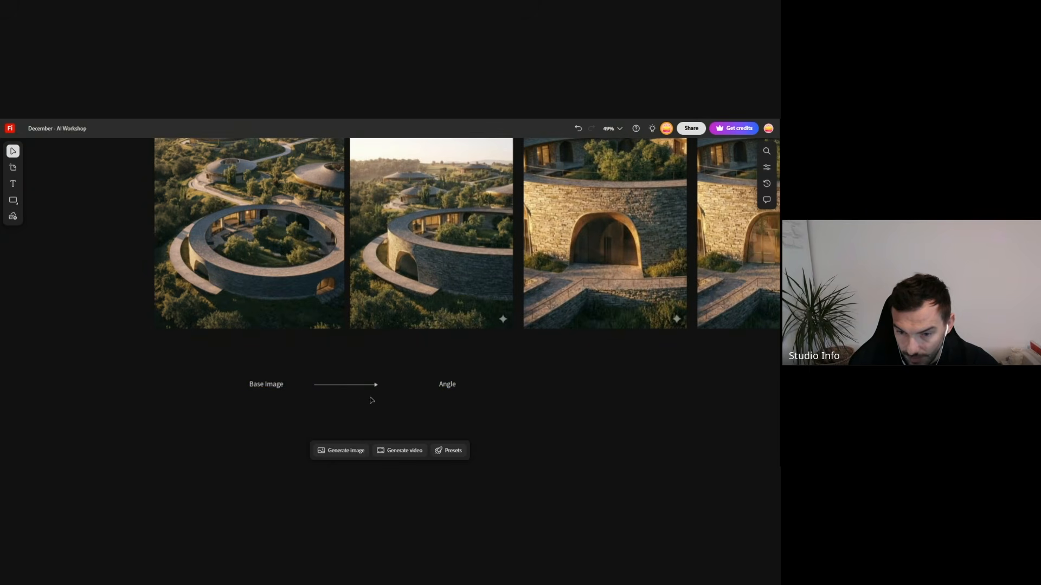
pyautogui.scroll(-5, 297, 360)
pyautogui.scroll(6, 404, 359)
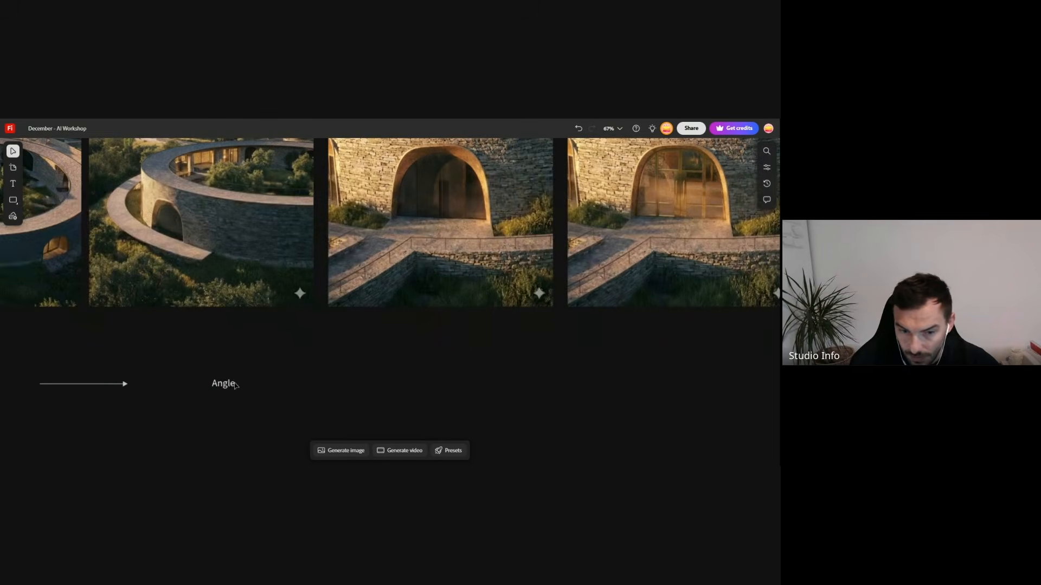
# - Move the Angle label closer to the arrow before it, and copy that arrow and label together beyond it
pyautogui.moveTo(229, 384); pyautogui.dragTo(213, 384)
pyautogui.click(123, 384)
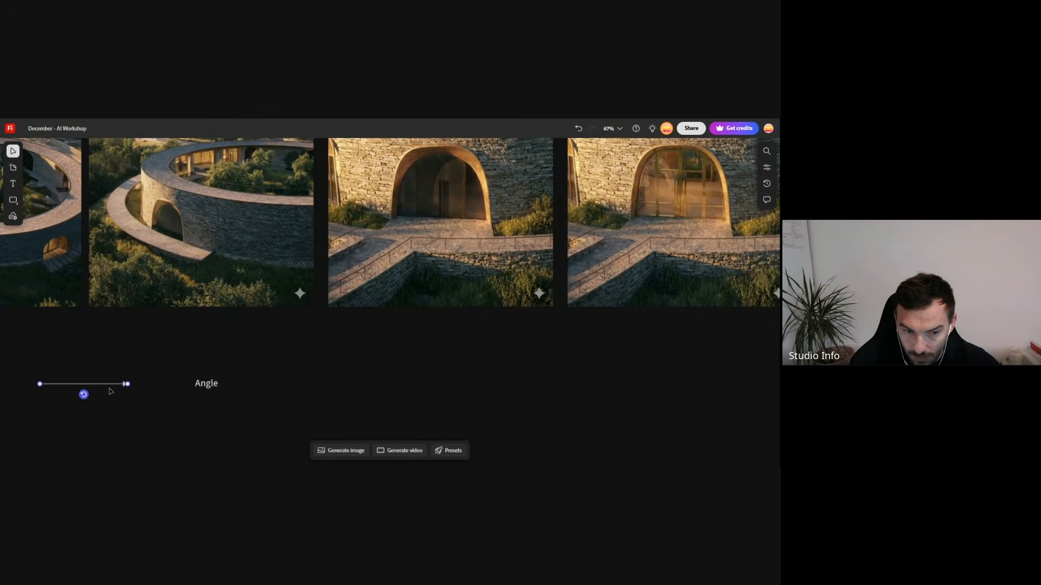
pyautogui.keyDown('shift'); pyautogui.click(202, 385); pyautogui.keyUp('shift')
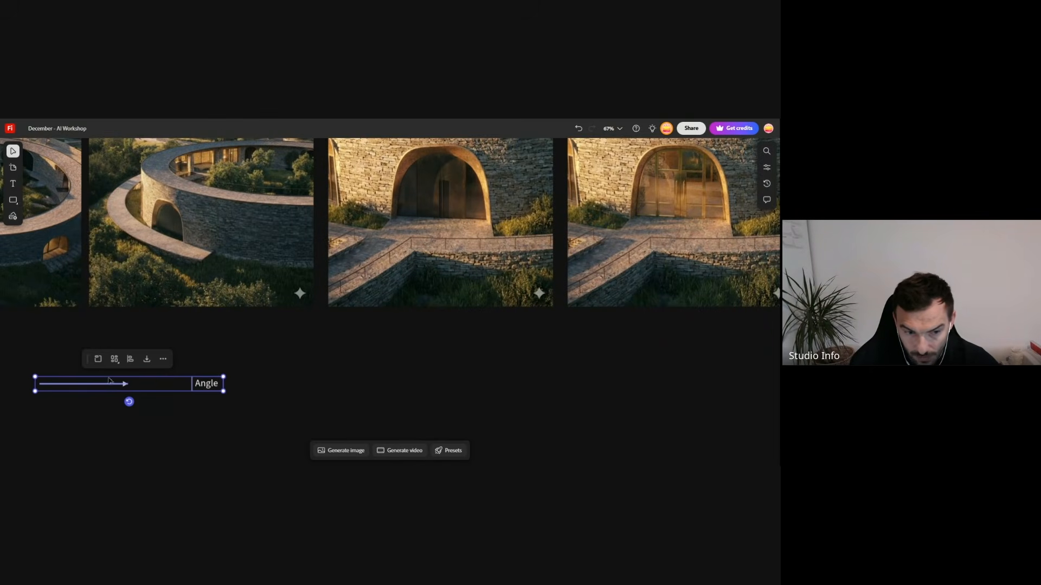
pyautogui.moveTo(105, 383); pyautogui.dragTo(335, 383)
pyautogui.click(467, 377)
# - Change the copied label's text to "Close Up"
pyautogui.click(437, 383)
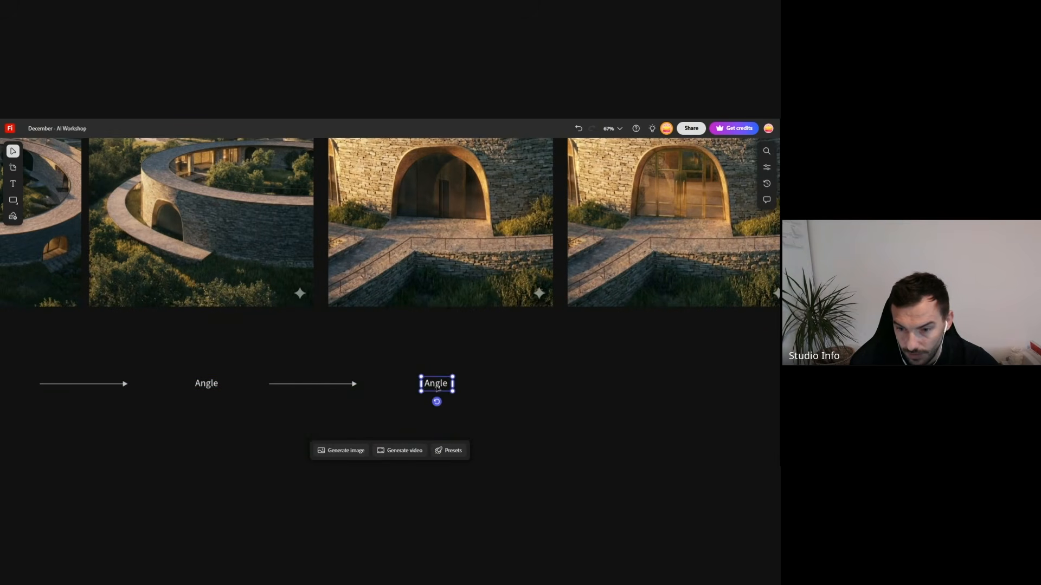
pyautogui.doubleClick(437, 384)
pyautogui.write('Clode Up')
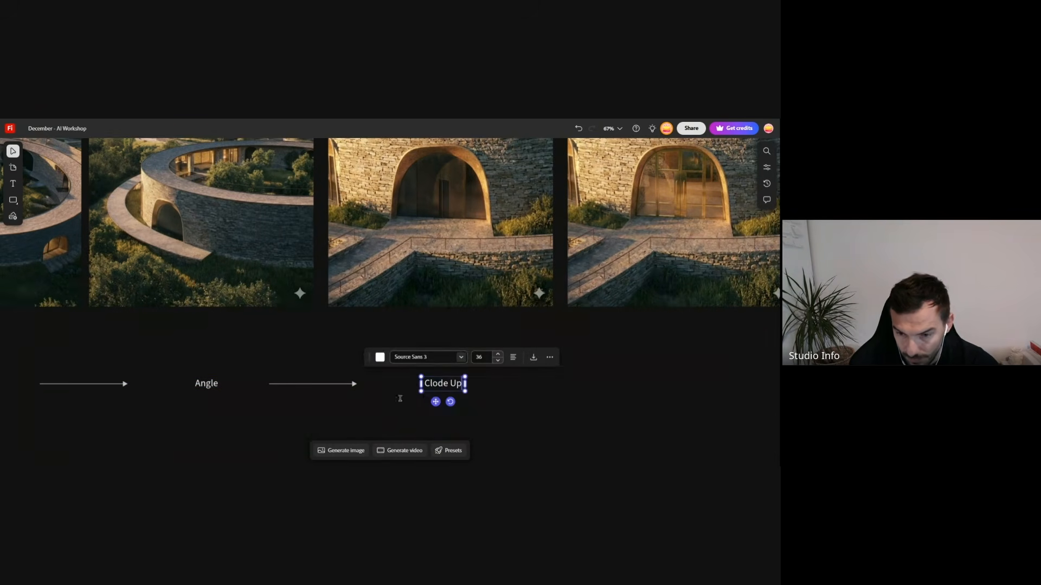
pyautogui.click(447, 390)
pyautogui.click(447, 388)
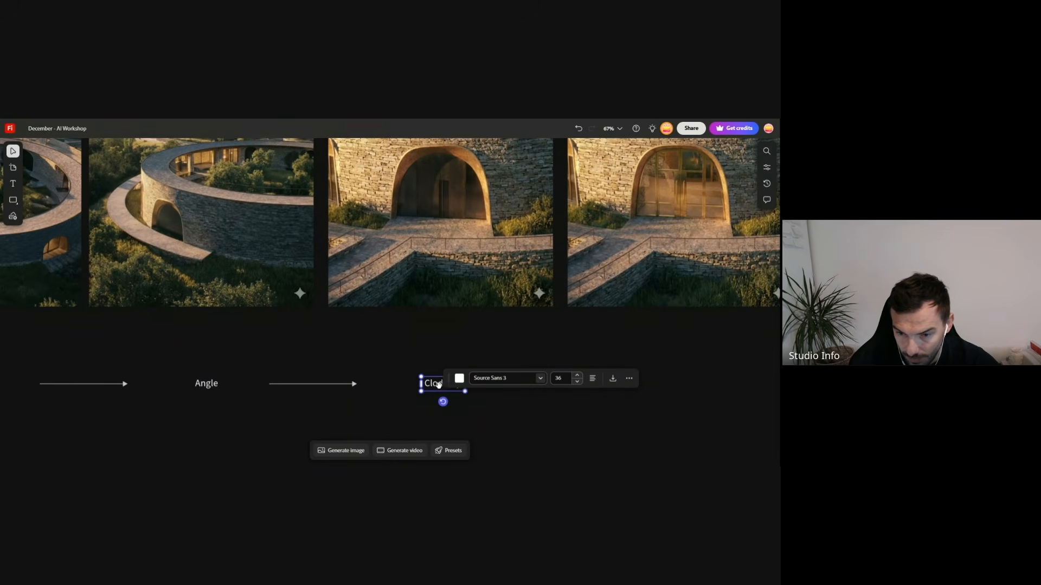
pyautogui.doubleClick(441, 385)
pyautogui.press('BackSpace')
pyautogui.write('s')
pyautogui.click(404, 403)
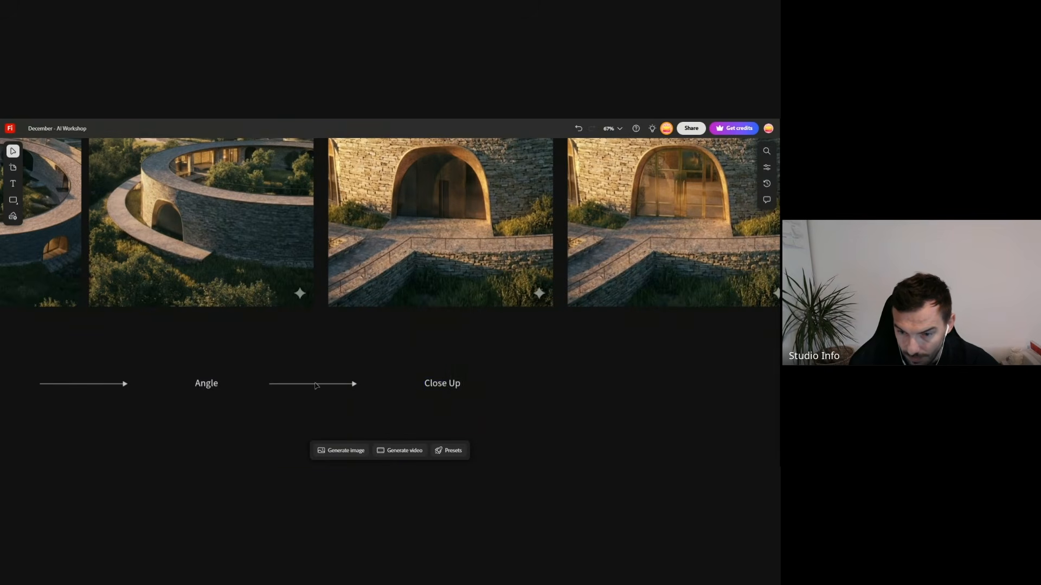
# - Move the Close Up label slightly closer to its arrow and duplicate the arrow and label further along the row
pyautogui.scroll(-5, 316, 386)
pyautogui.moveTo(347, 389); pyautogui.dragTo(330, 399)
pyautogui.scroll(3, 358, 409)
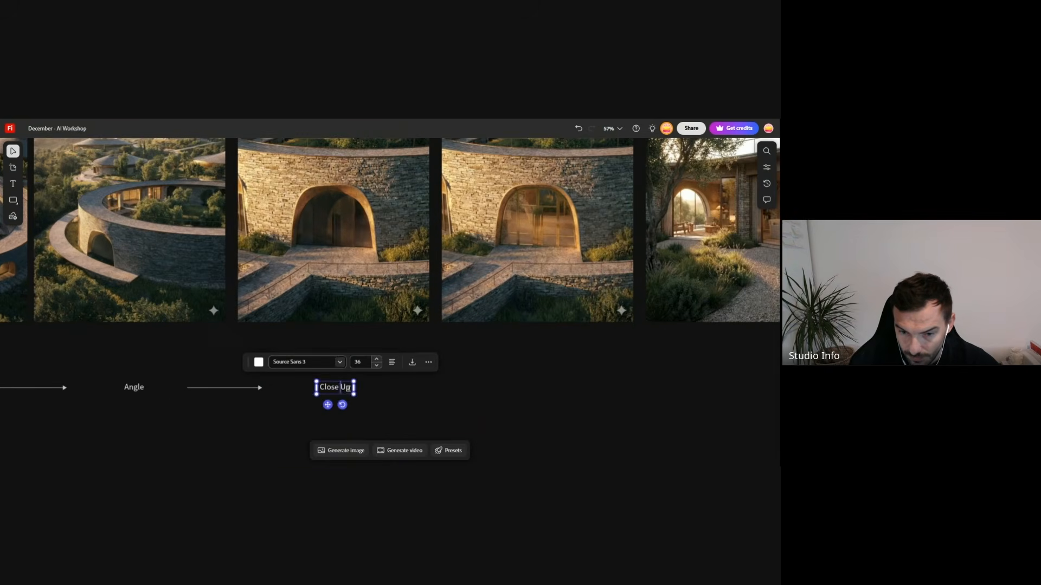
pyautogui.click(220, 397)
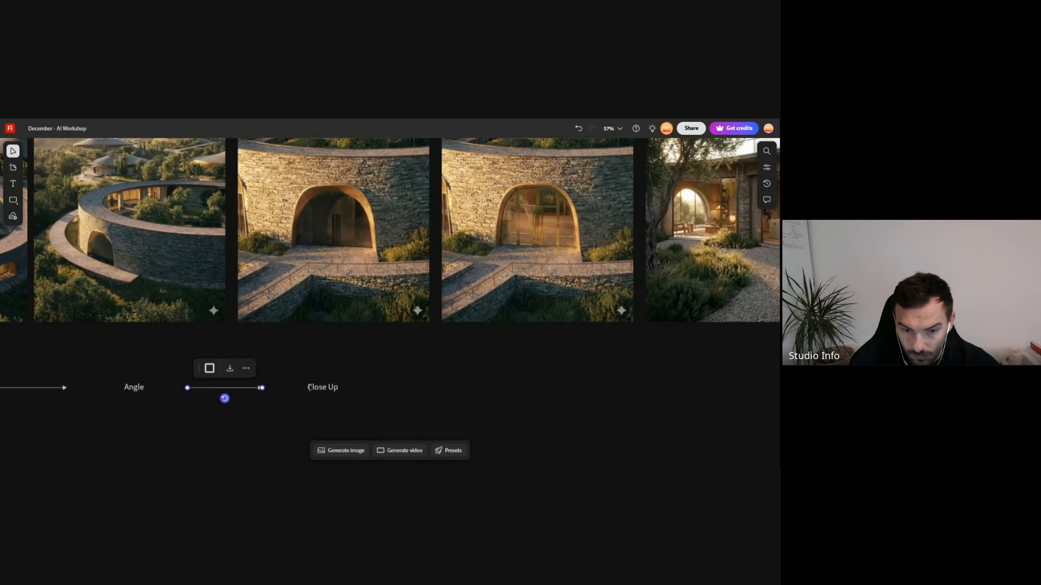
pyautogui.moveTo(373, 388); pyautogui.dragTo(439, 388)
pyautogui.scroll(5, 466, 404)
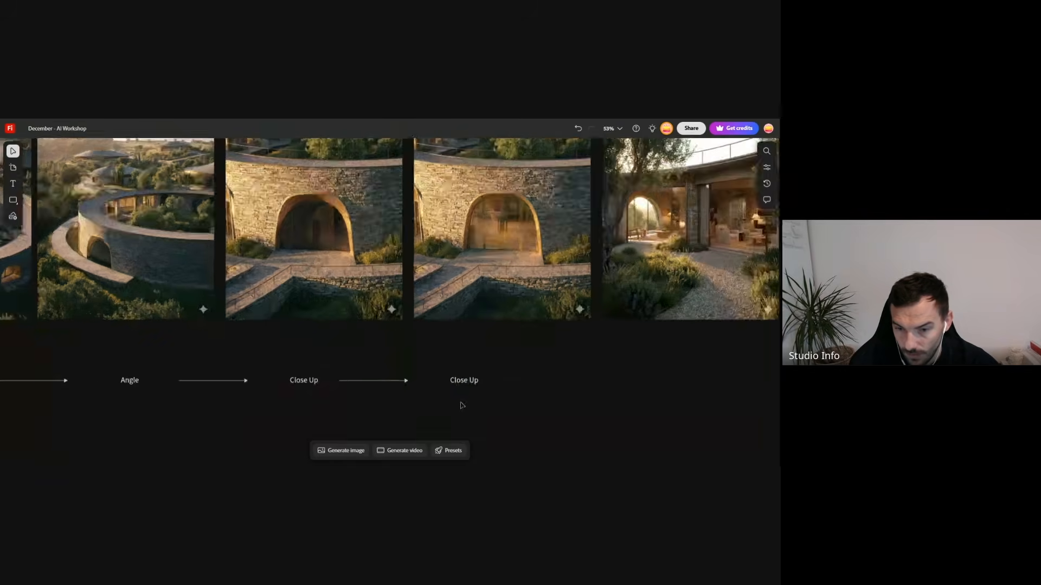
# - Change the duplicated Close Up label's text to "Edit"
pyautogui.doubleClick(477, 343)
pyautogui.write('Edit')
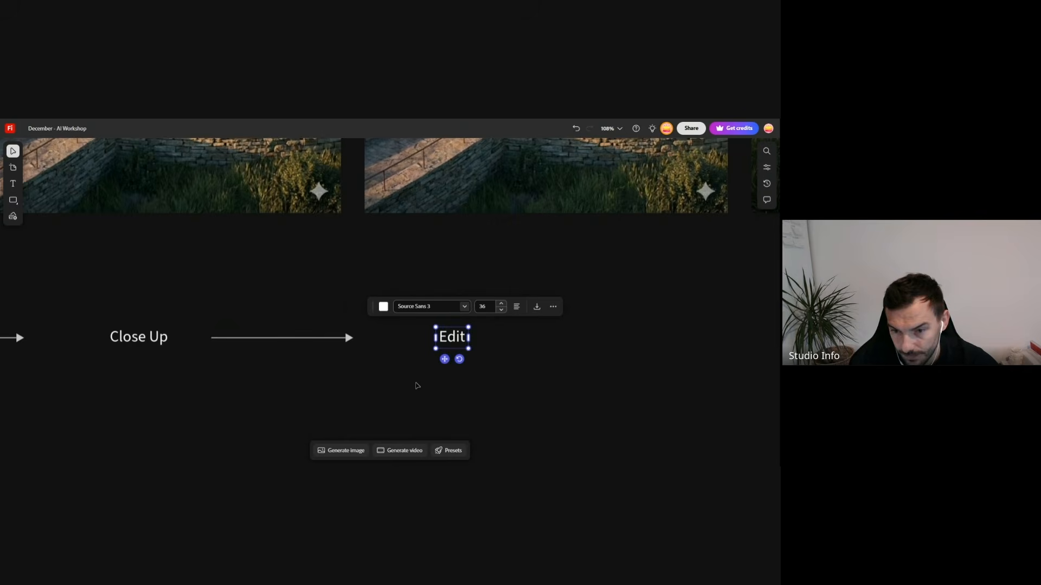
pyautogui.click(303, 383)
# - Copy the Edit label with its arrow and place the pair below the courtyard view
pyautogui.scroll(-12, 253, 374)
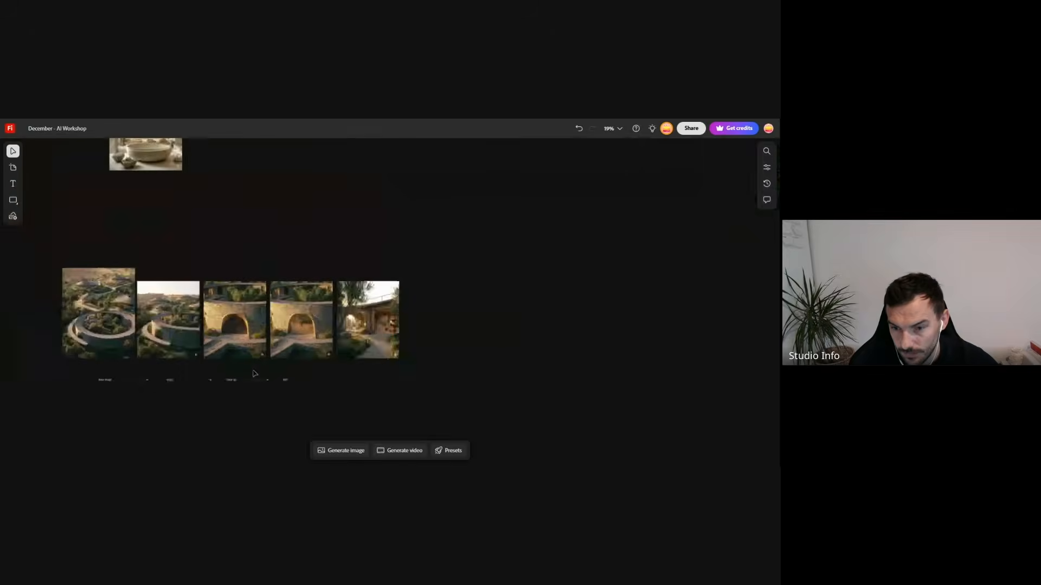
pyautogui.scroll(6, 354, 367)
pyautogui.scroll(1, 250, 377)
pyautogui.scroll(2, 250, 376)
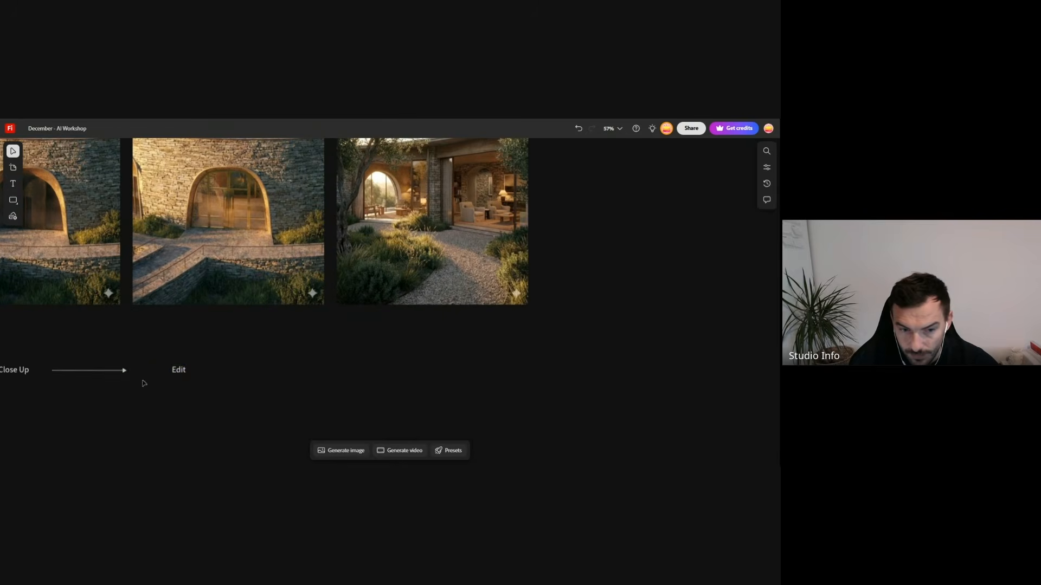
pyautogui.moveTo(240, 344); pyautogui.dragTo(287, 374)
pyautogui.click(356, 397)
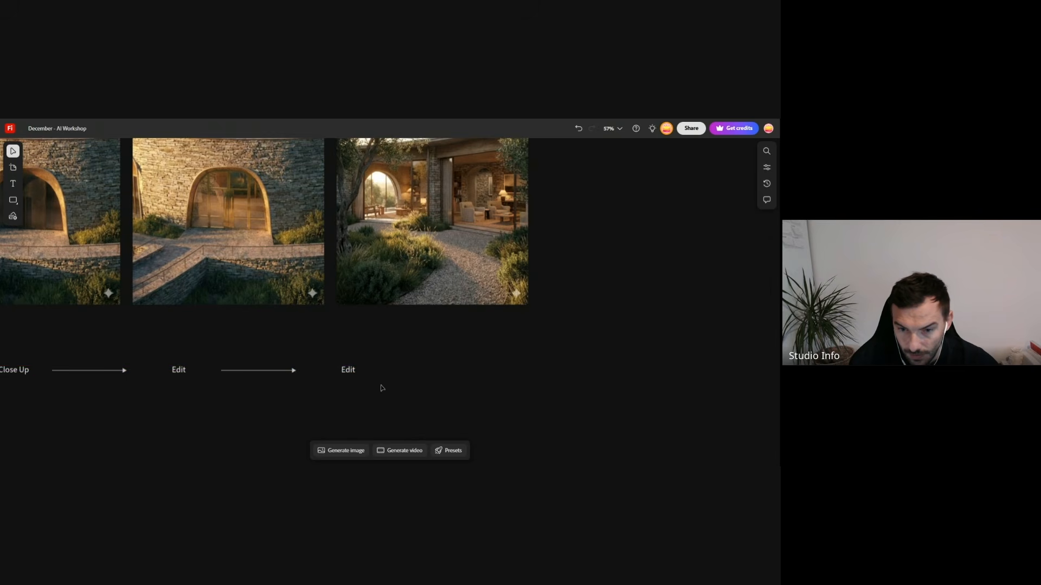
pyautogui.moveTo(388, 353); pyautogui.dragTo(305, 377)
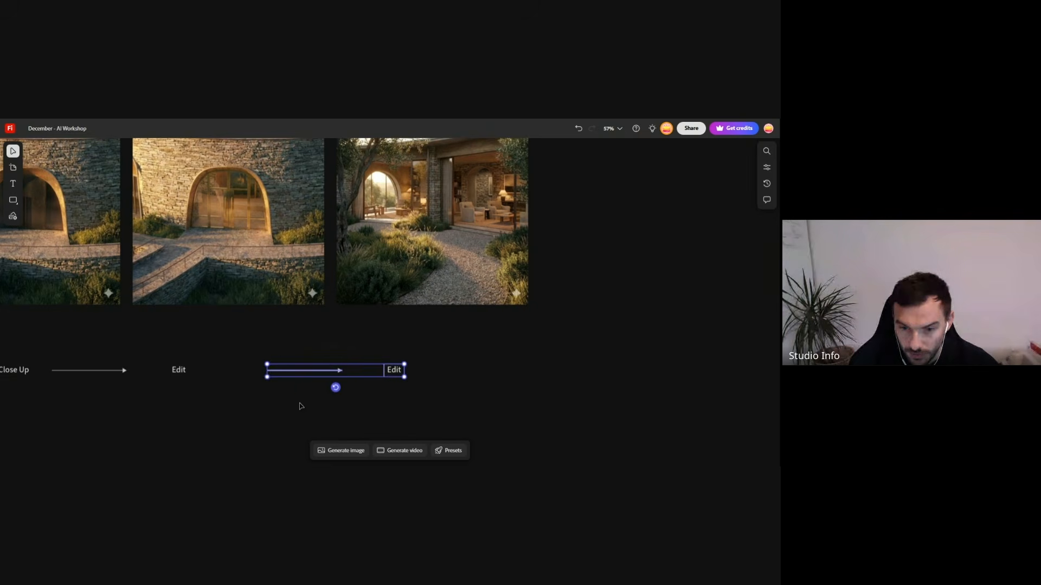
# - Shift the first Edit label and the arrow leading to it along the row to even out the diagram's spacing
pyautogui.click(179, 369)
pyautogui.moveTo(189, 373); pyautogui.dragTo(217, 373)
pyautogui.click(116, 375)
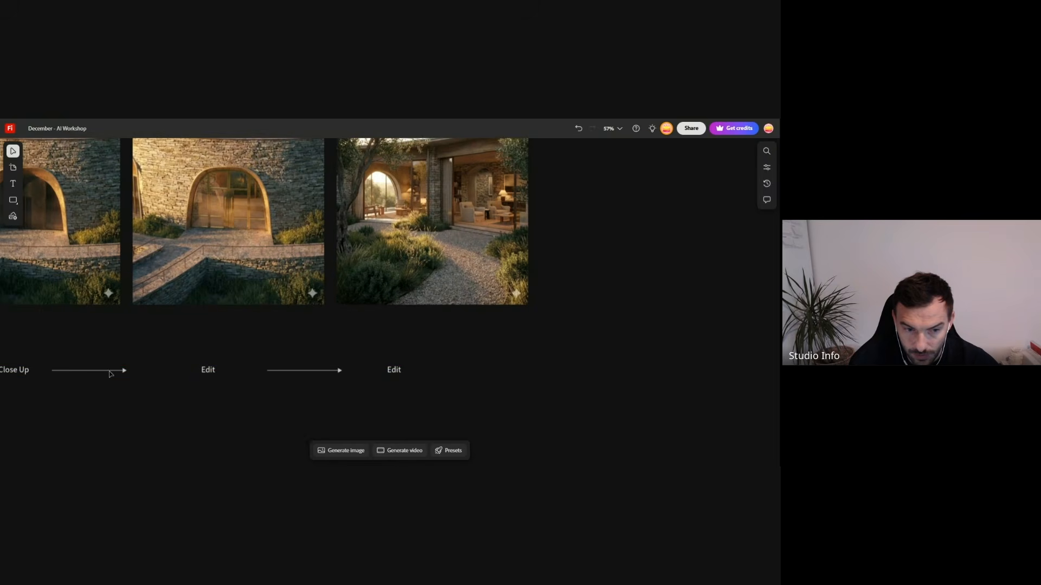
pyautogui.moveTo(113, 374); pyautogui.dragTo(134, 373)
# - Change the last Edit label's text to "Camera" and review the whole labelled row of views
pyautogui.click(394, 370)
pyautogui.doubleClick(396, 371)
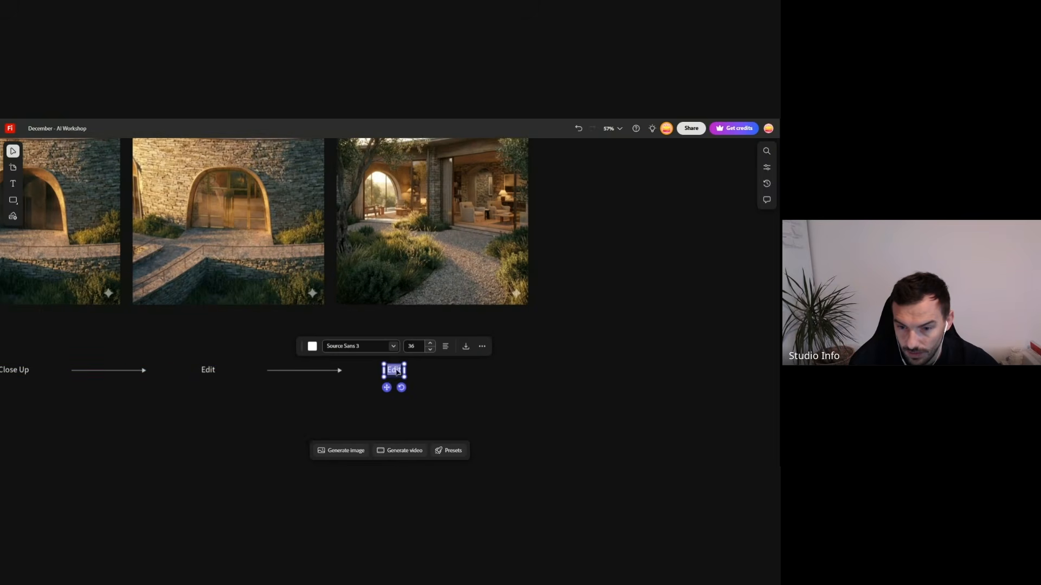
pyautogui.write('Camera')
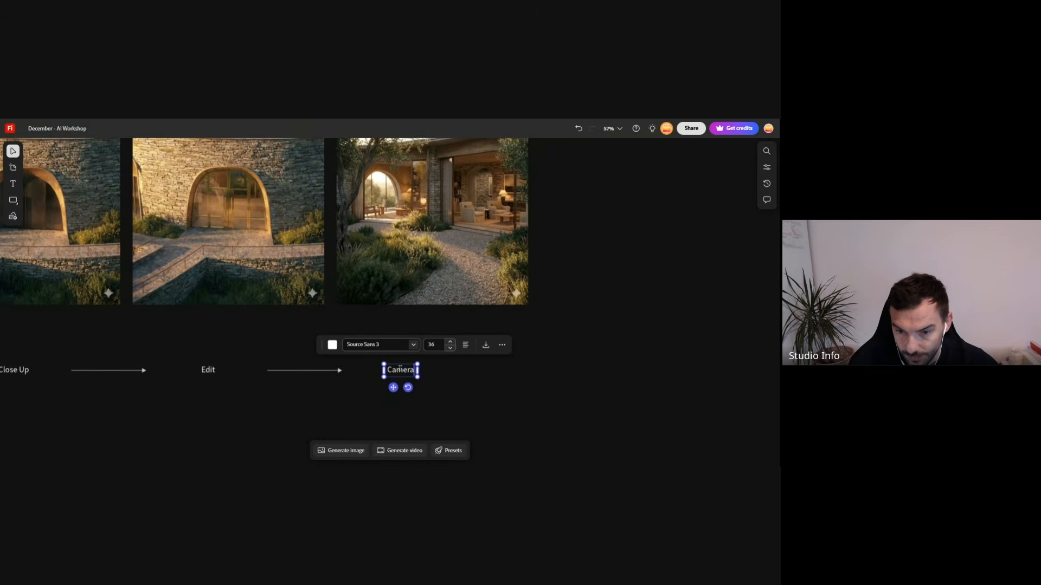
pyautogui.click(311, 416)
pyautogui.scroll(-5, 424, 357)
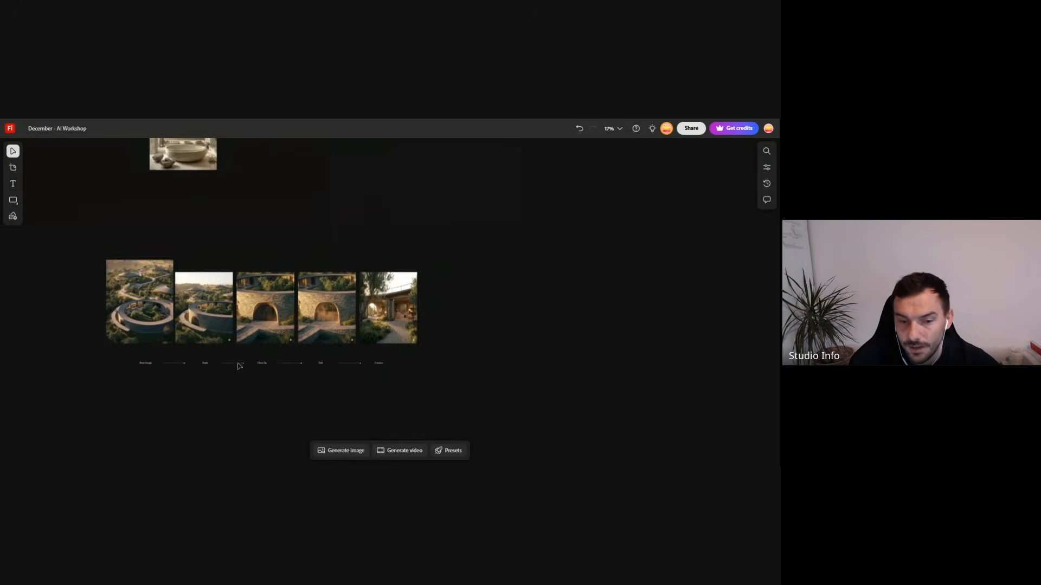
pyautogui.scroll(2, 228, 364)
pyautogui.scroll(1, 134, 332)
pyautogui.scroll(1, 114, 333)
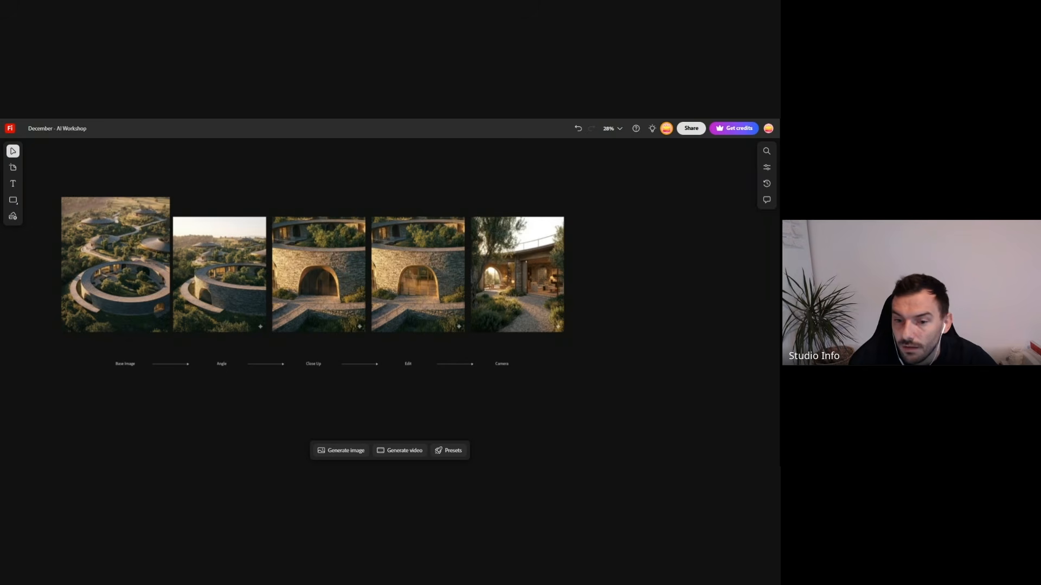
# - Switch to Gemini and examine the generated living room image at full size, comparing it with its interior view prompt
pyautogui.hotkey('ctrl', 'Tab')
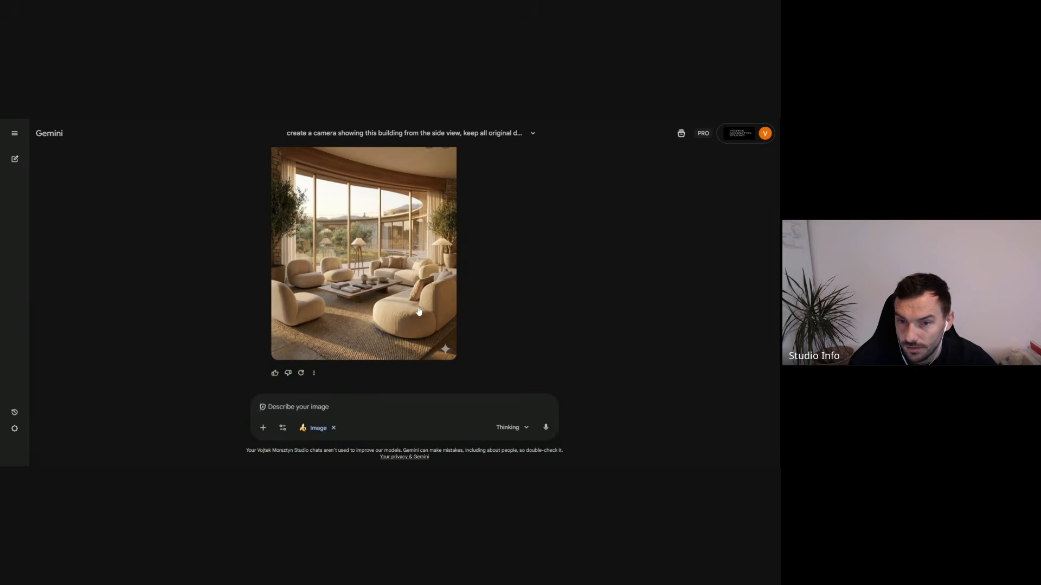
pyautogui.click(404, 271)
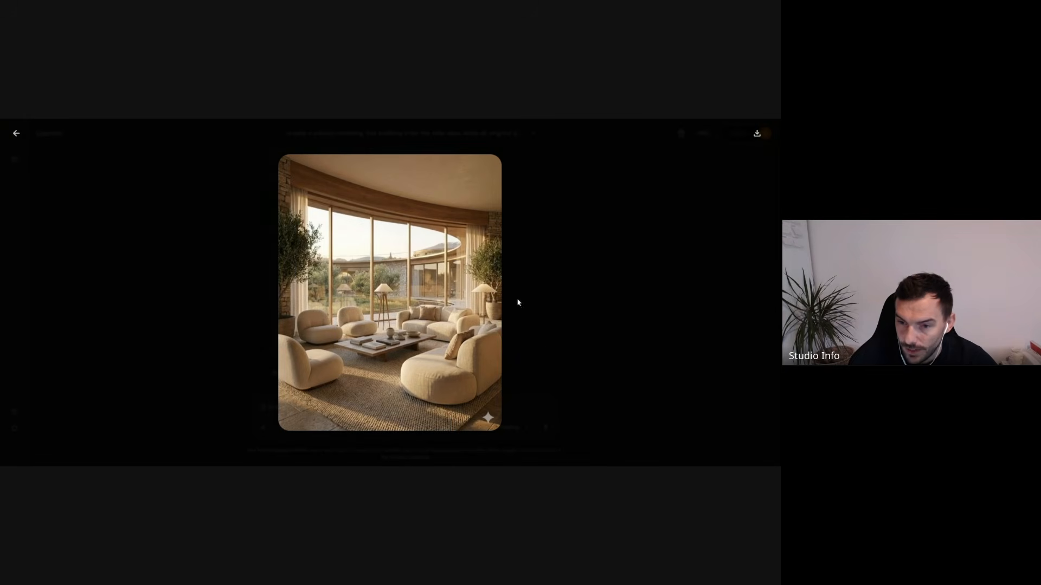
pyautogui.click(584, 298)
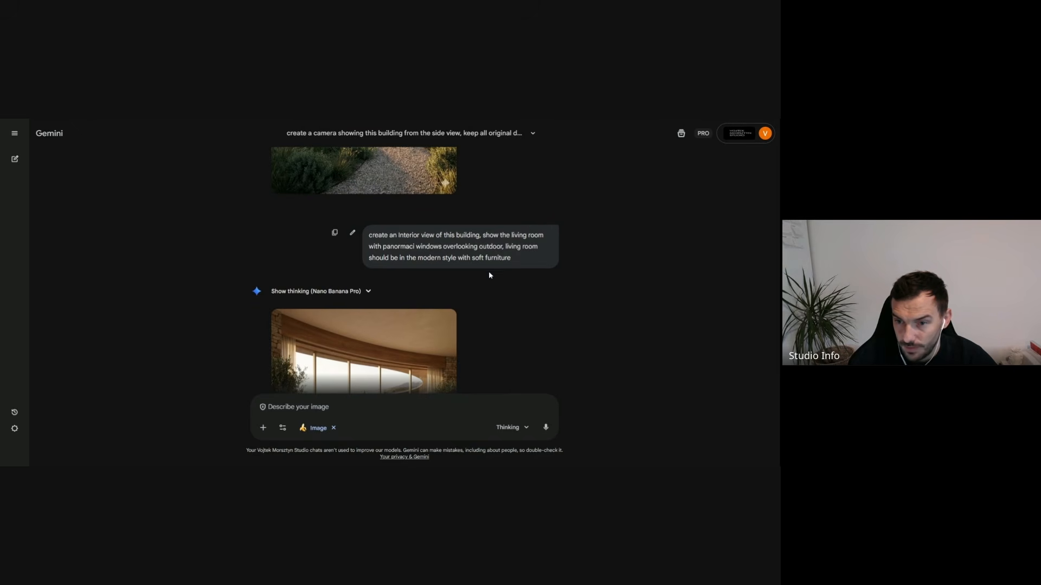
pyautogui.scroll(-3, 432, 229)
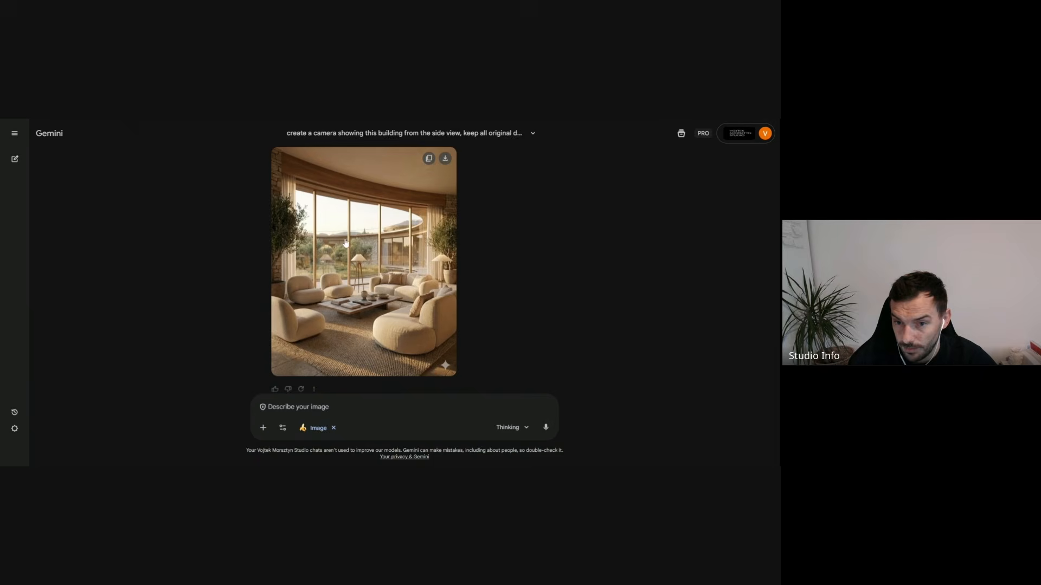
pyautogui.scroll(3, 464, 304)
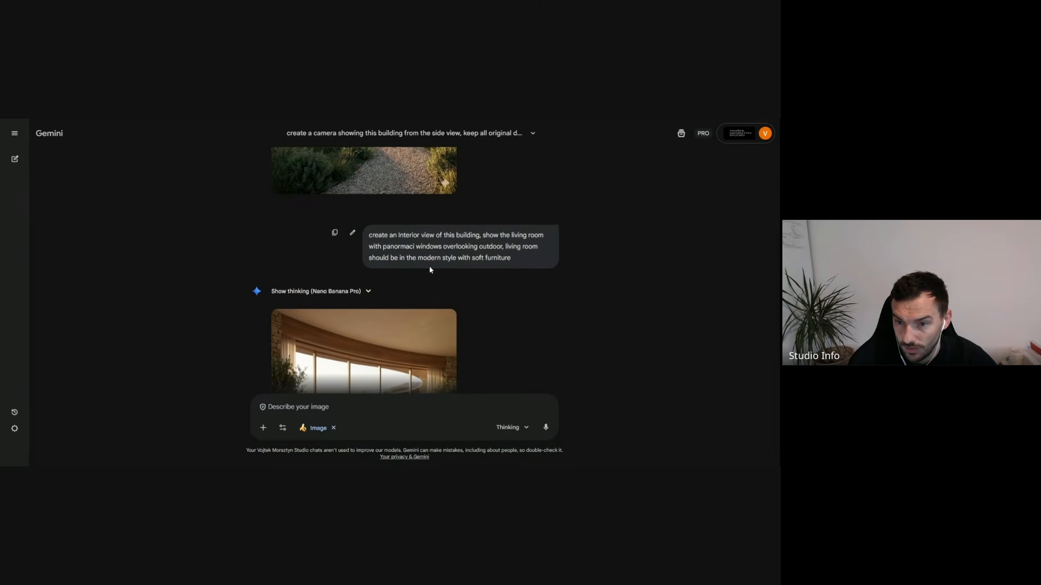
pyautogui.scroll(-3, 538, 246)
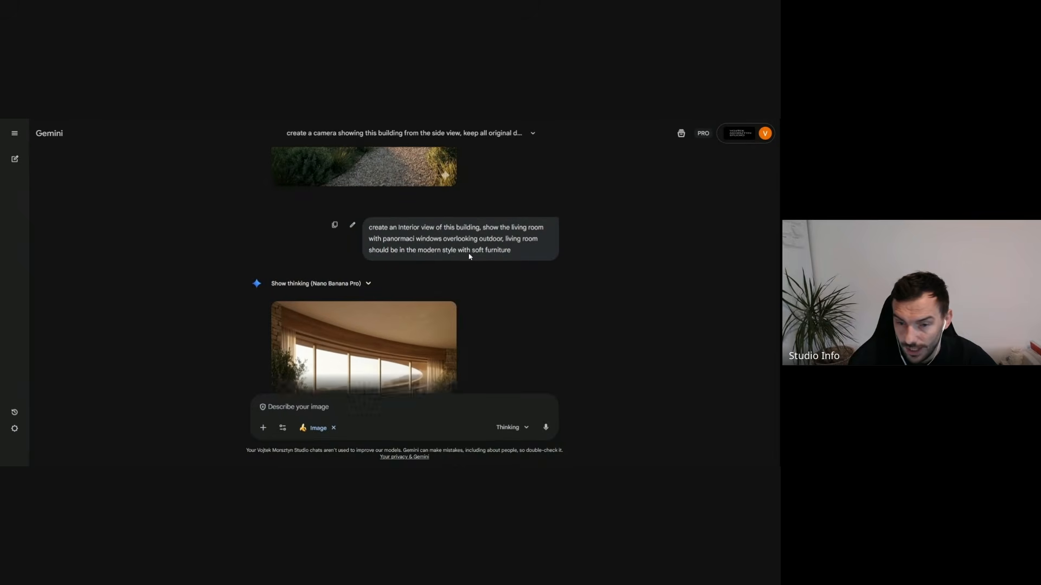
pyautogui.click(395, 262)
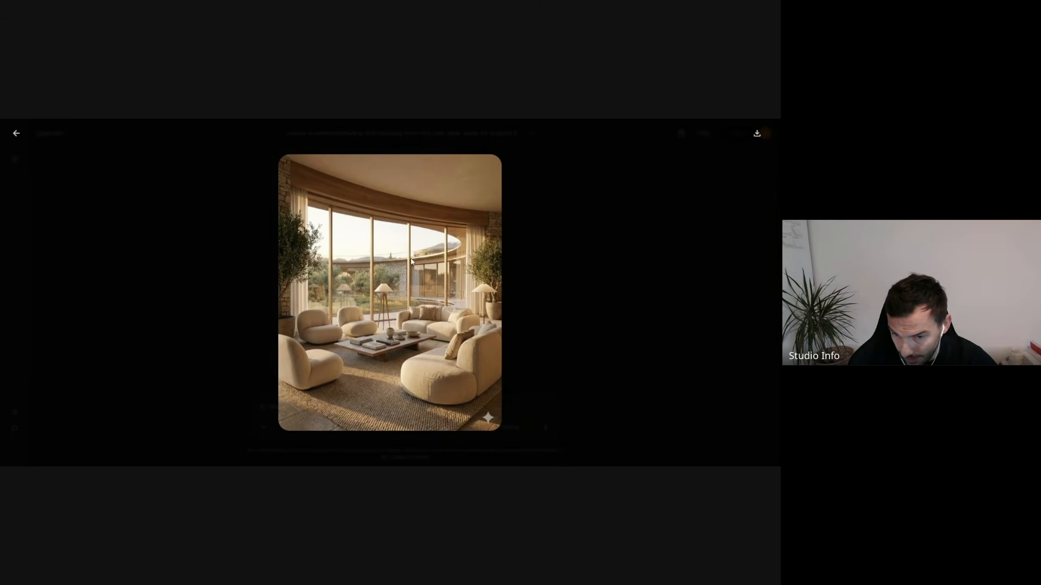
pyautogui.click(574, 261)
pyautogui.scroll(3, 559, 258)
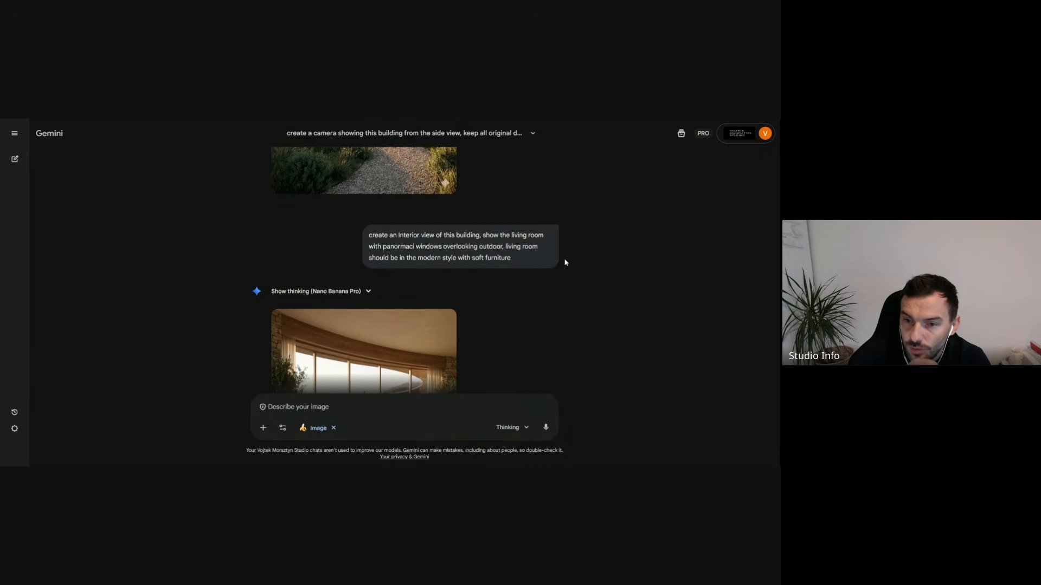
pyautogui.scroll(-3, 454, 274)
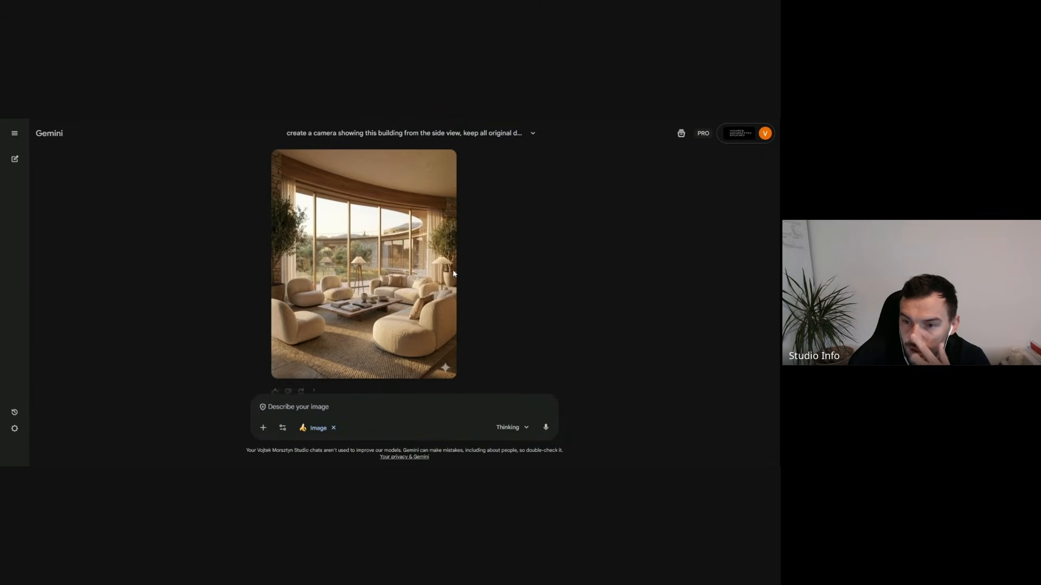
pyautogui.click(382, 330)
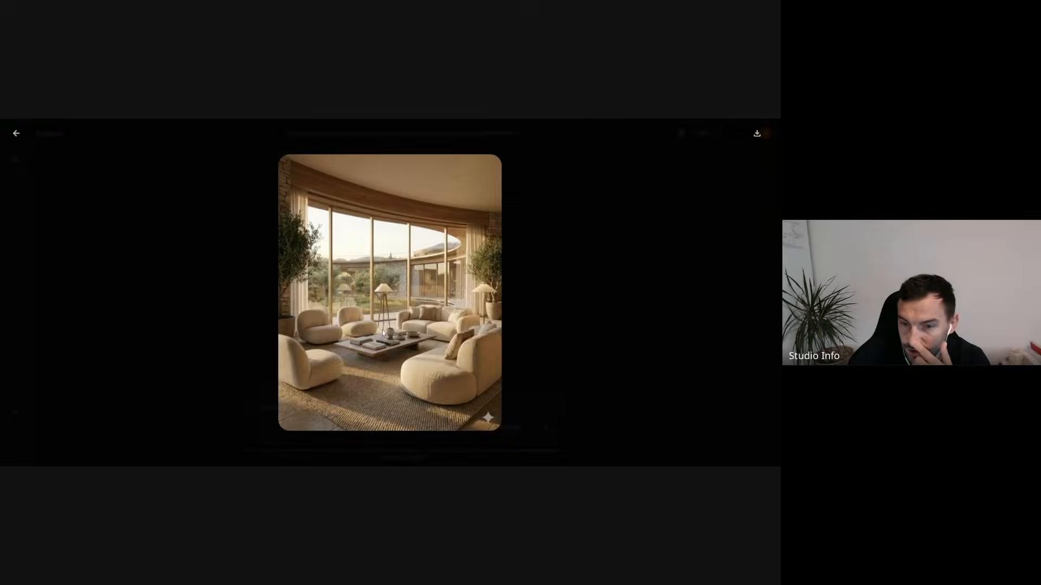
pyautogui.click(560, 302)
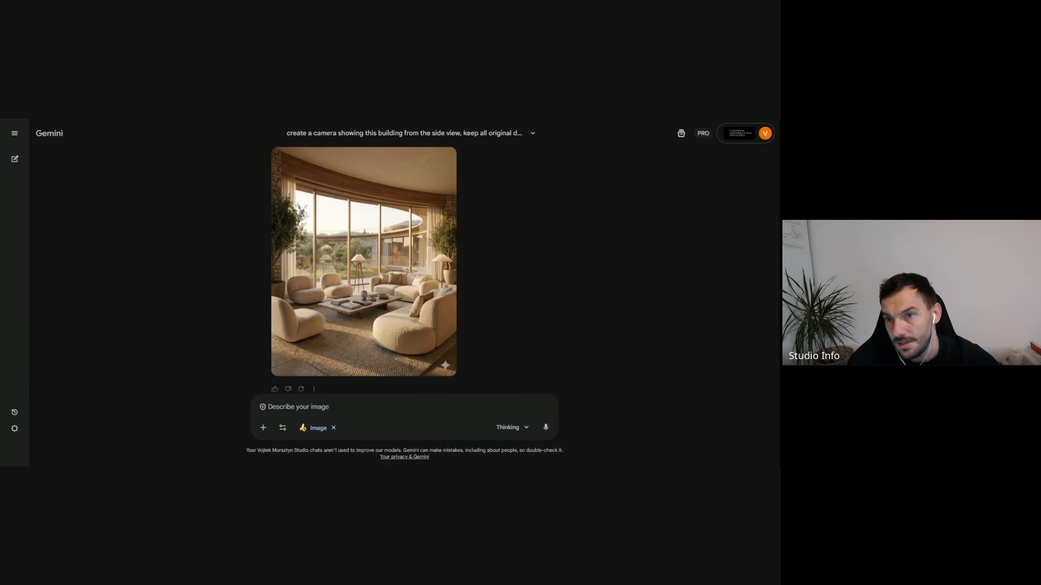
pyautogui.moveTo(441, 332)
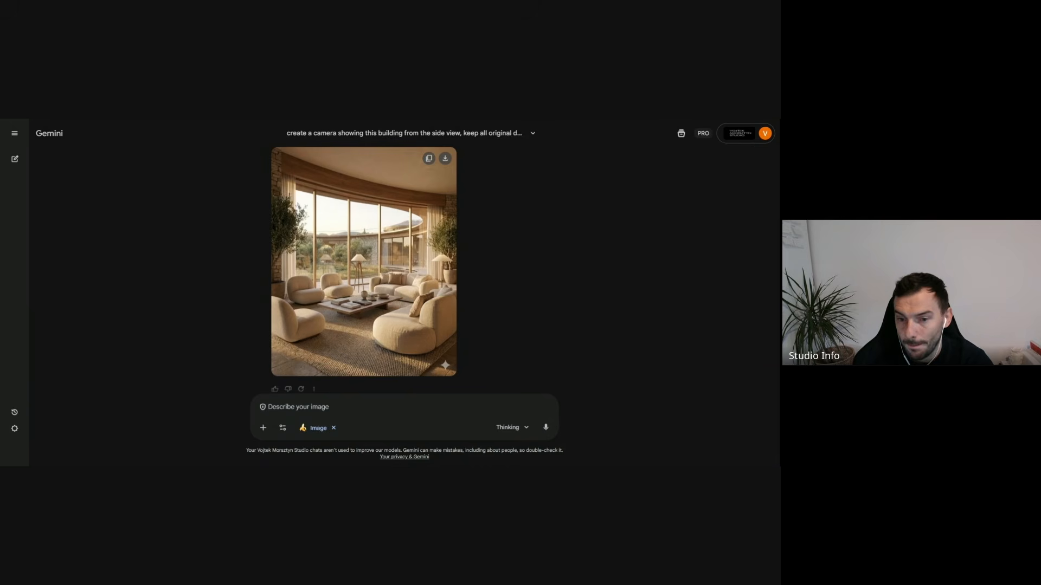
pyautogui.scroll(-1, 364, 261)
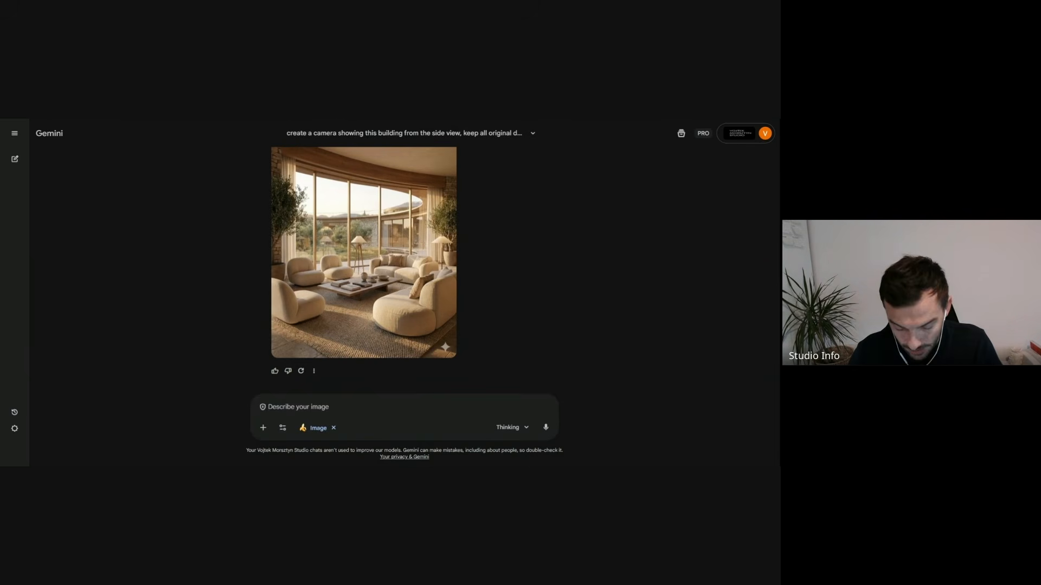
# - Attach the copied grey armchair image and begin the prompt with "place this furniture on the right side of the"
pyautogui.hotkey('ctrl', 'v')
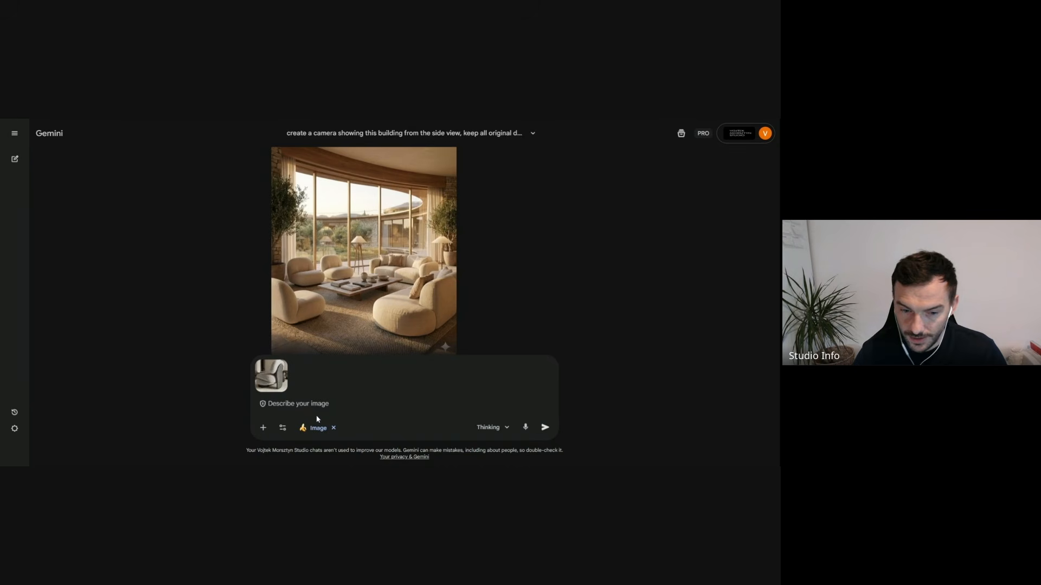
pyautogui.write('plac')
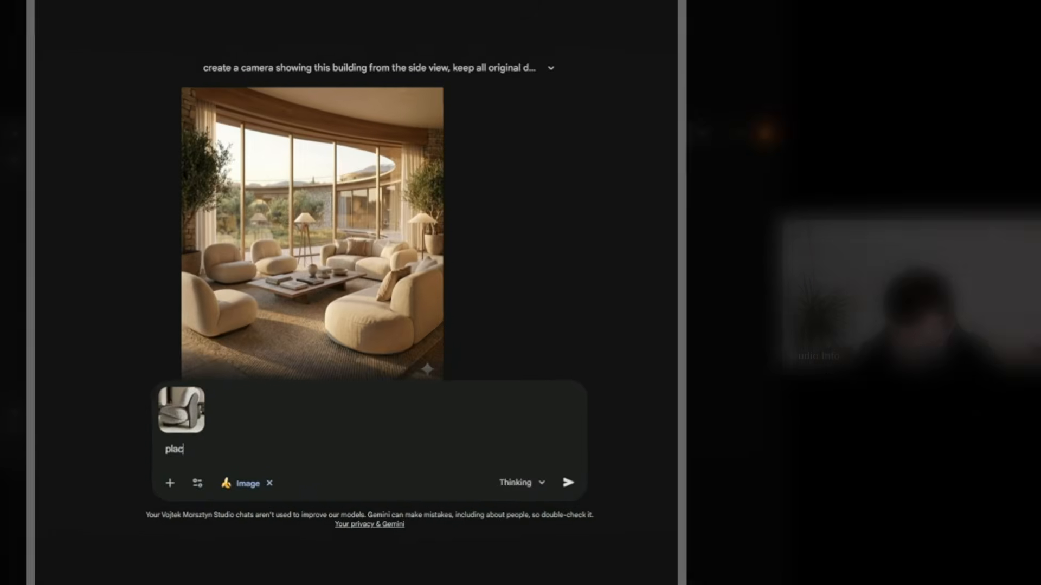
pyautogui.write('e this furnit')
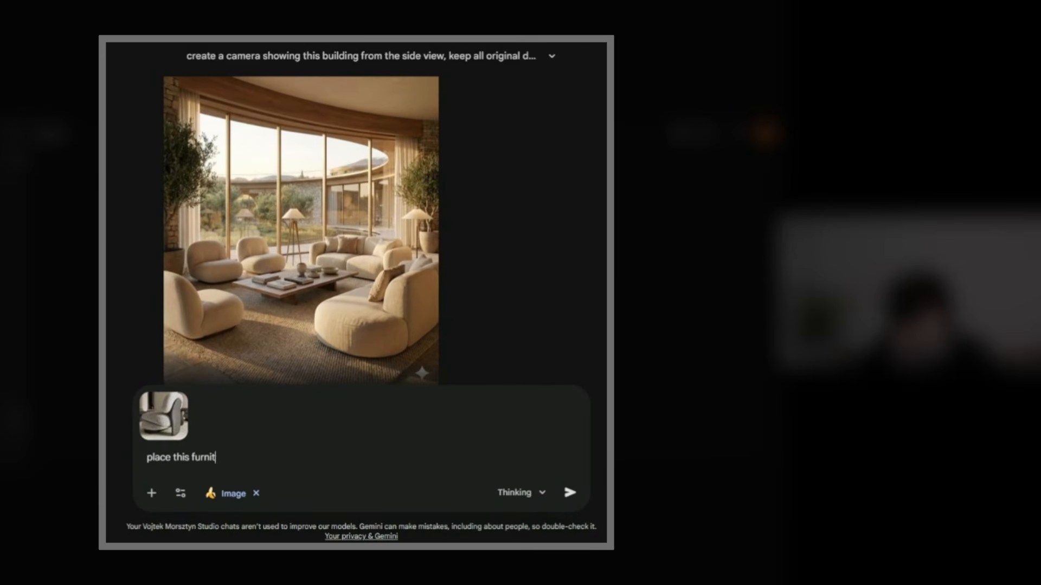
pyautogui.write('ure in')
pyautogui.press('BackSpace')
pyautogui.press('BackSpace')
pyautogui.write('on the right side of the')
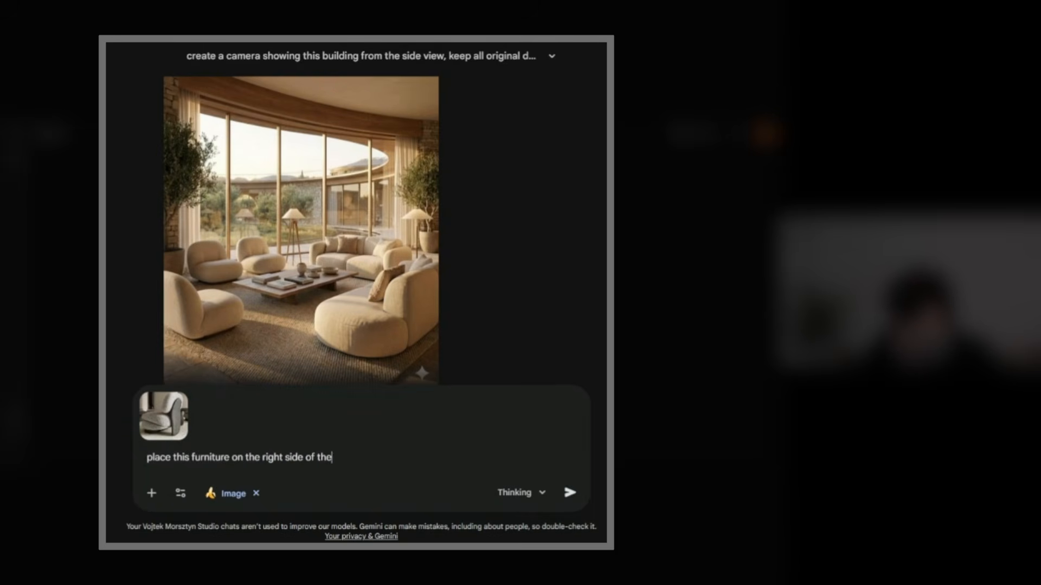
pyautogui.write(' interior seene')
# - Complete the furniture prompt with "interior scene, keep all original details and geometry"
pyautogui.press('BackSpace')
pyautogui.write('erior scene, keep all')
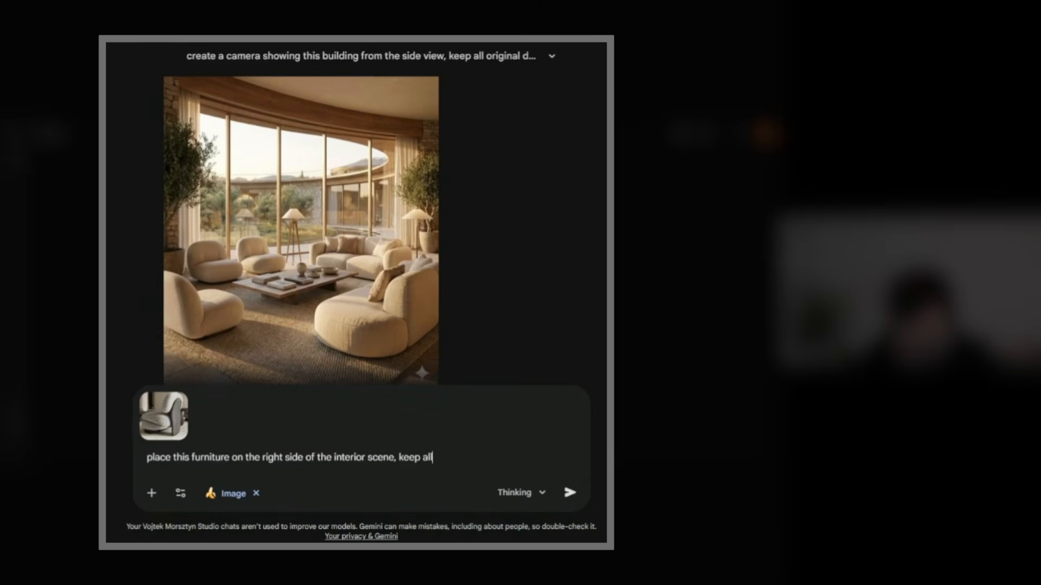
pyautogui.write(' original details and ')
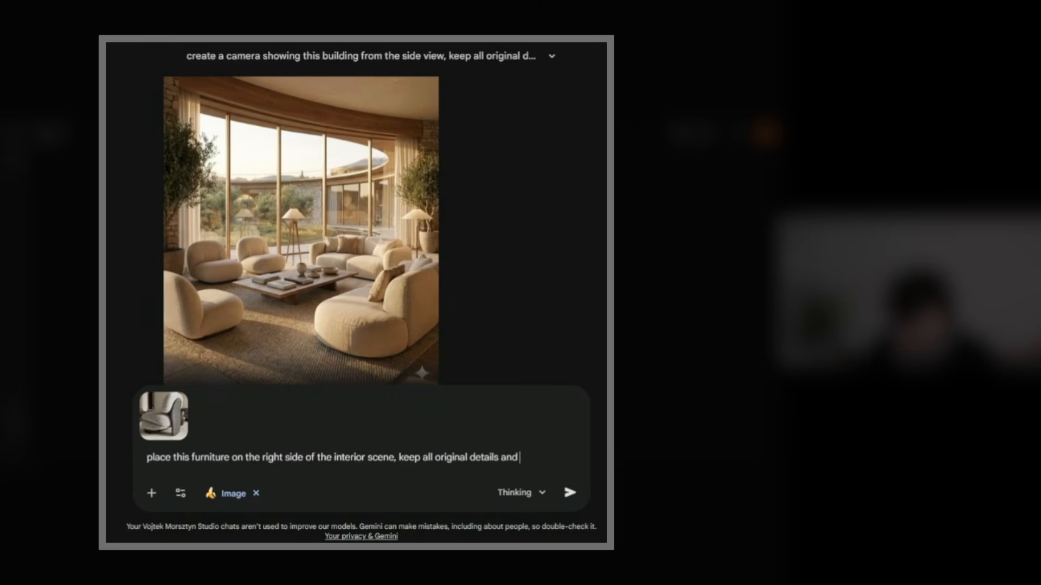
pyautogui.write('geometry')
# - Replace the prompt's first word with "insert" and submit it with the armchair image
pyautogui.moveTo(170, 458); pyautogui.dragTo(136, 463)
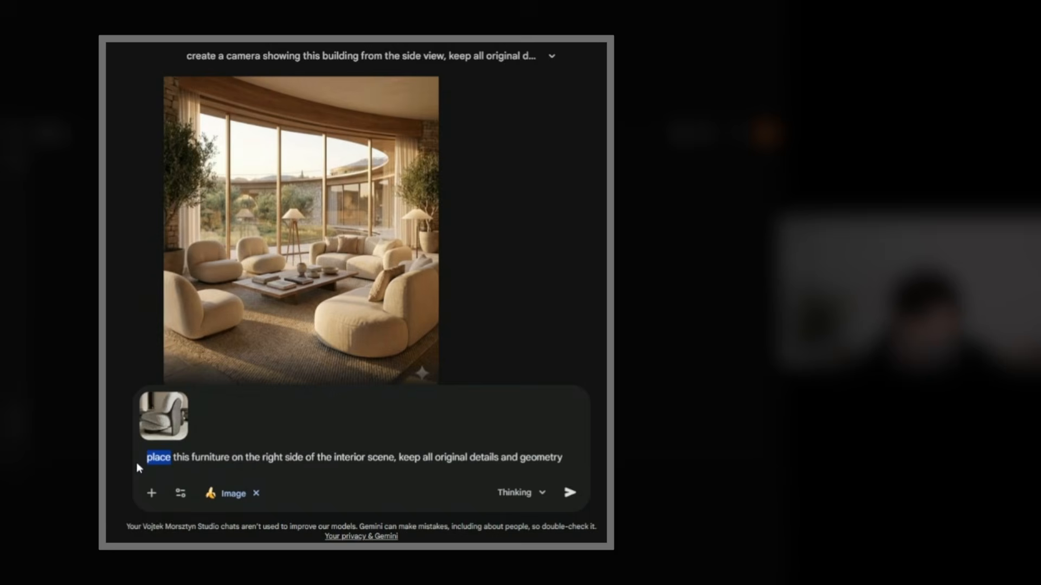
pyautogui.write('insert')
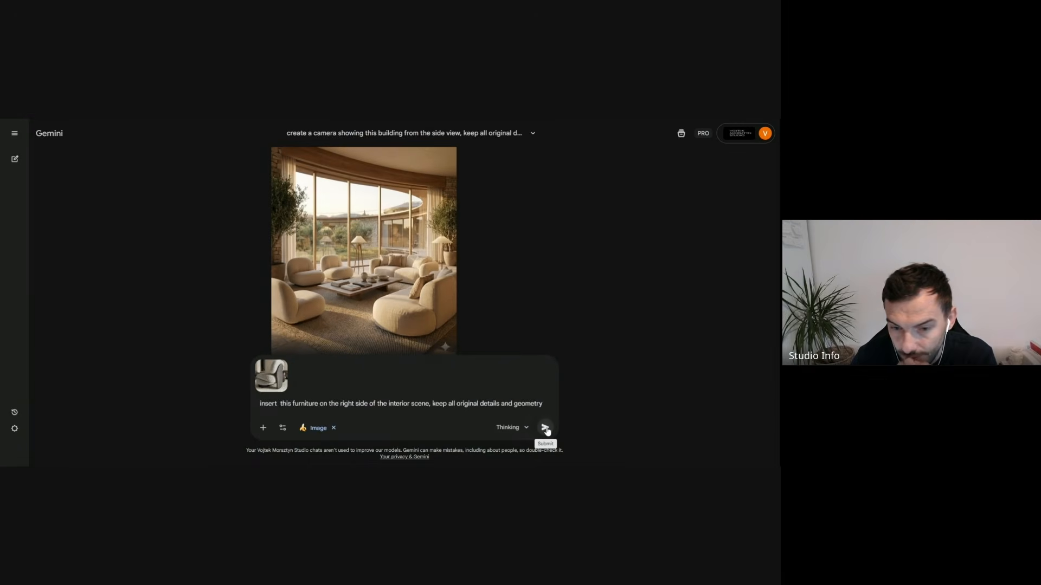
pyautogui.click(569, 492)
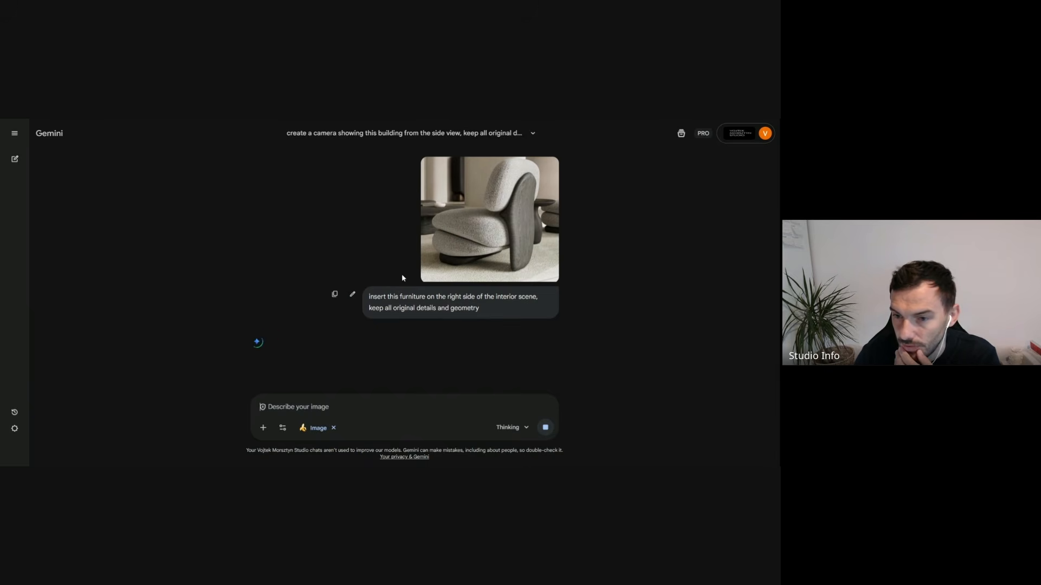
# - Switch to the Firefly board and copy the last Camera label with its arrow to below the living room image
pyautogui.scroll(3, 390, 281)
pyautogui.scroll(2, 386, 282)
pyautogui.scroll(-2, 386, 282)
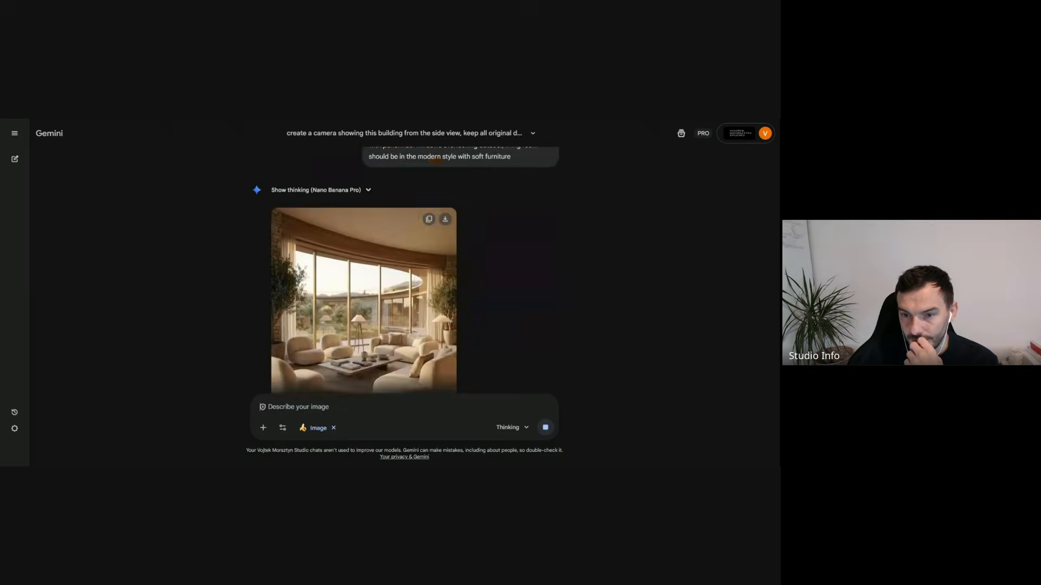
pyautogui.scroll(-5, 408, 299)
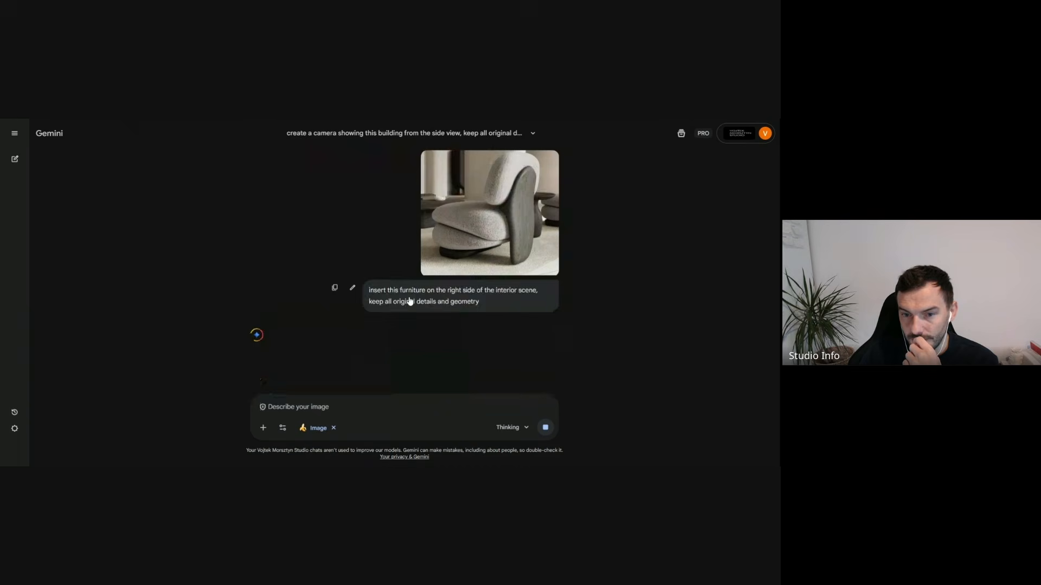
pyautogui.click(246, 119)
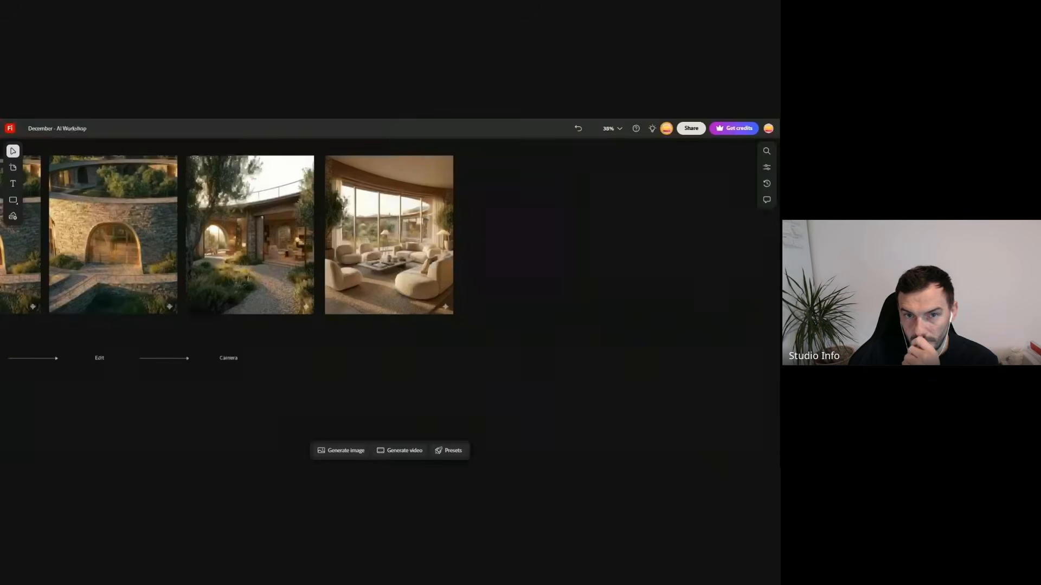
pyautogui.moveTo(287, 346); pyautogui.dragTo(303, 364)
pyautogui.click(267, 409)
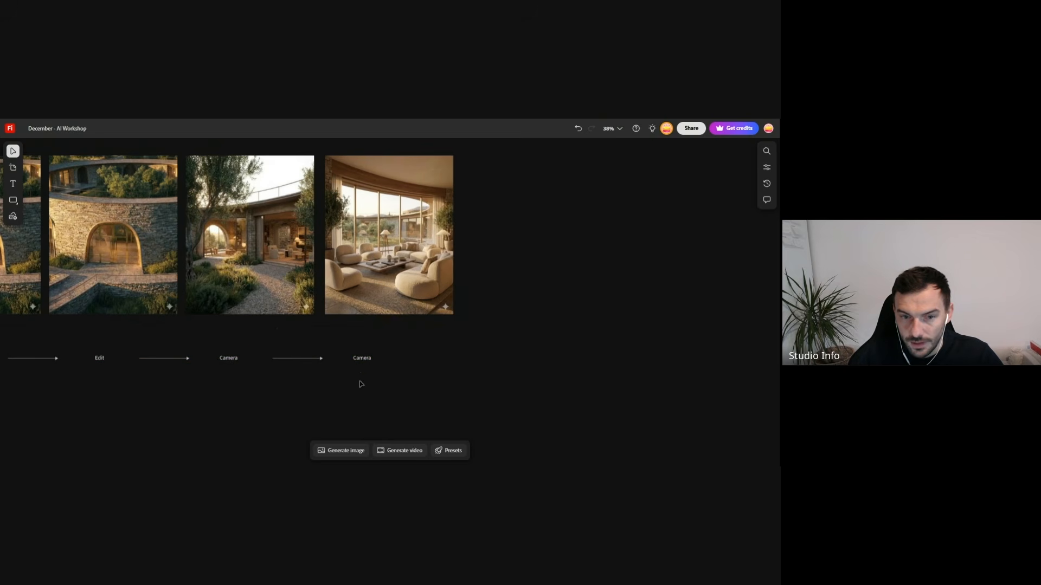
# - Change the copied label's text to "Detailed Interior" and review the whole labelled row
pyautogui.click(366, 359)
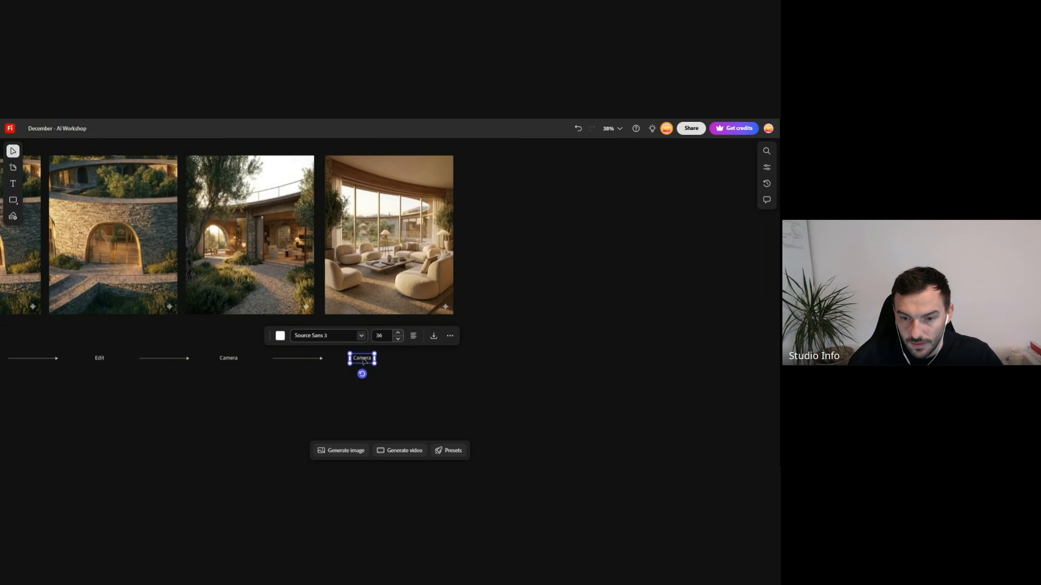
pyautogui.doubleClick(364, 361)
pyautogui.write('D')
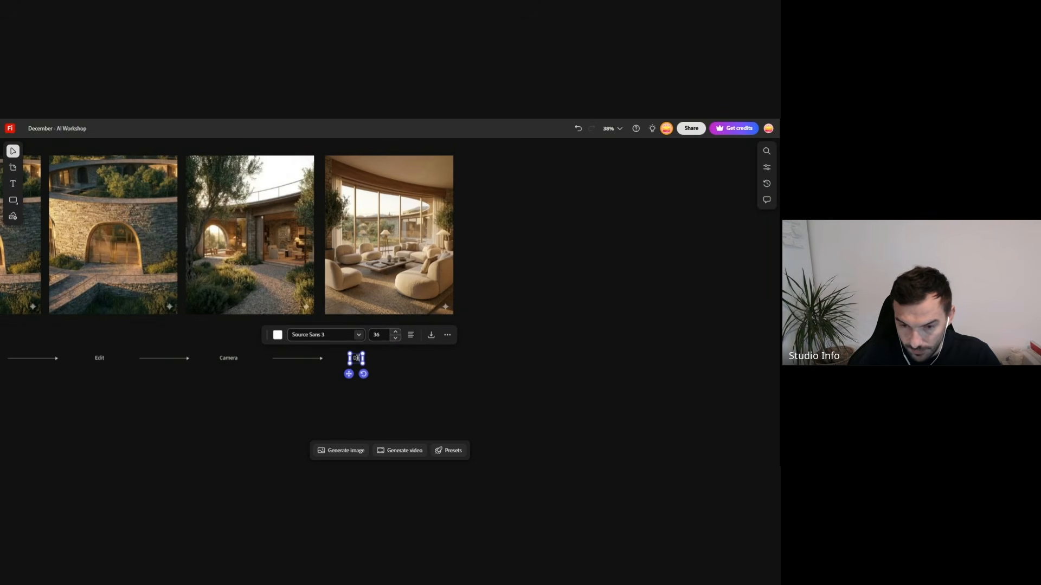
pyautogui.write('etailed In')
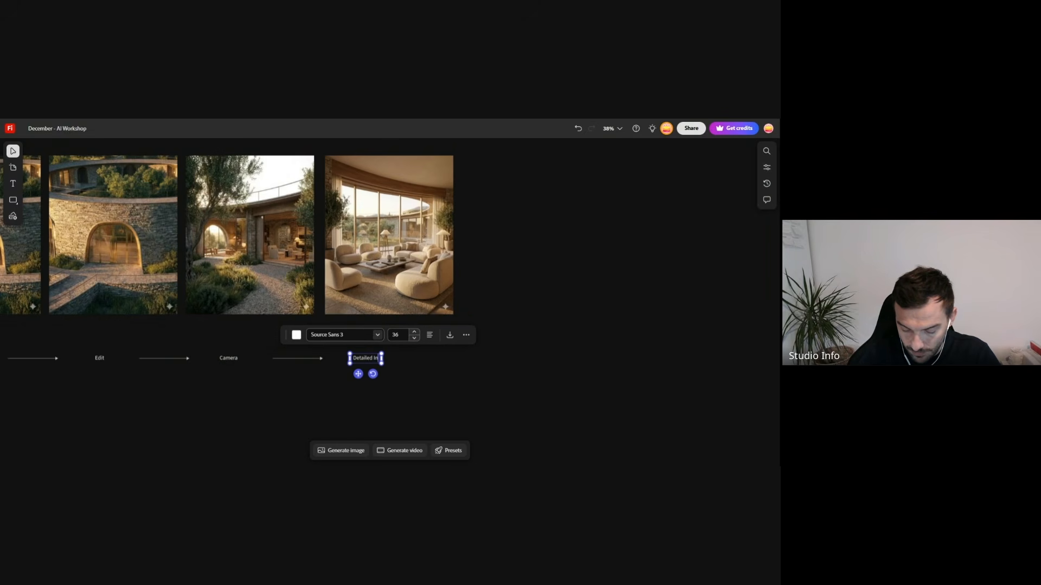
pyautogui.write('terior')
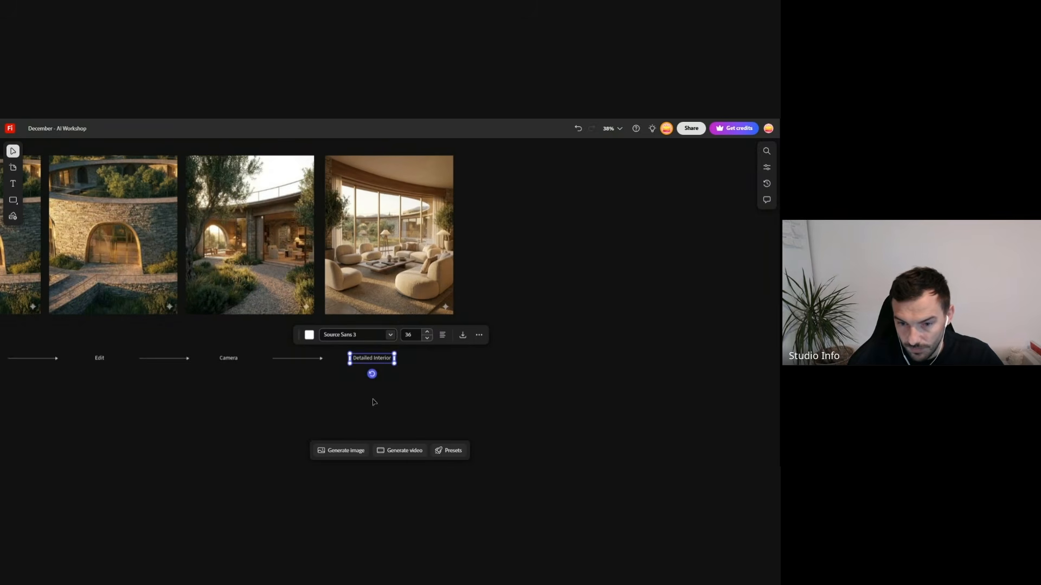
pyautogui.click(386, 417)
pyautogui.moveTo(433, 351); pyautogui.dragTo(307, 379)
pyautogui.click(457, 395)
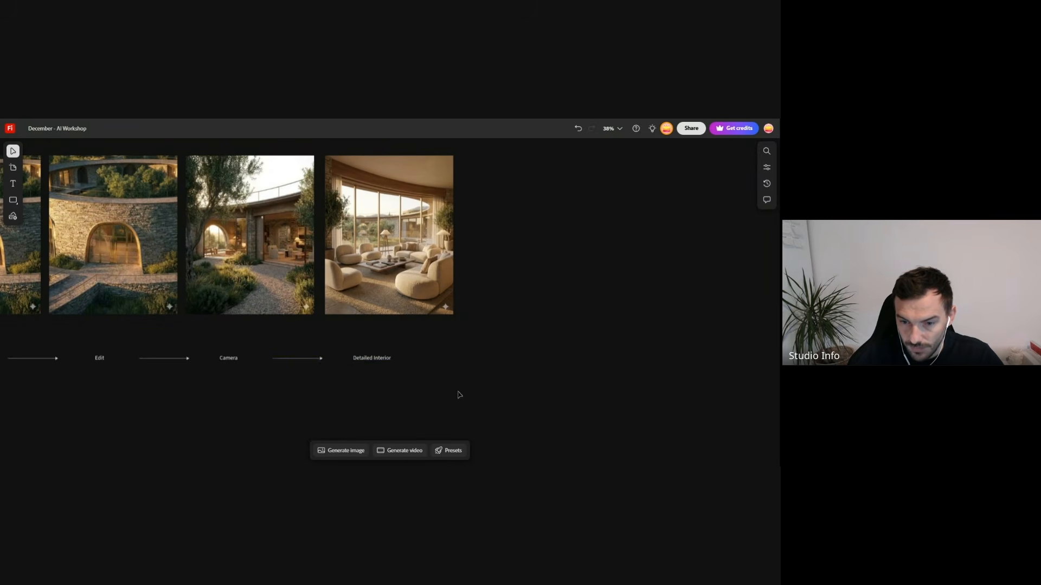
pyautogui.scroll(-2, 461, 380)
pyautogui.scroll(-4, 461, 369)
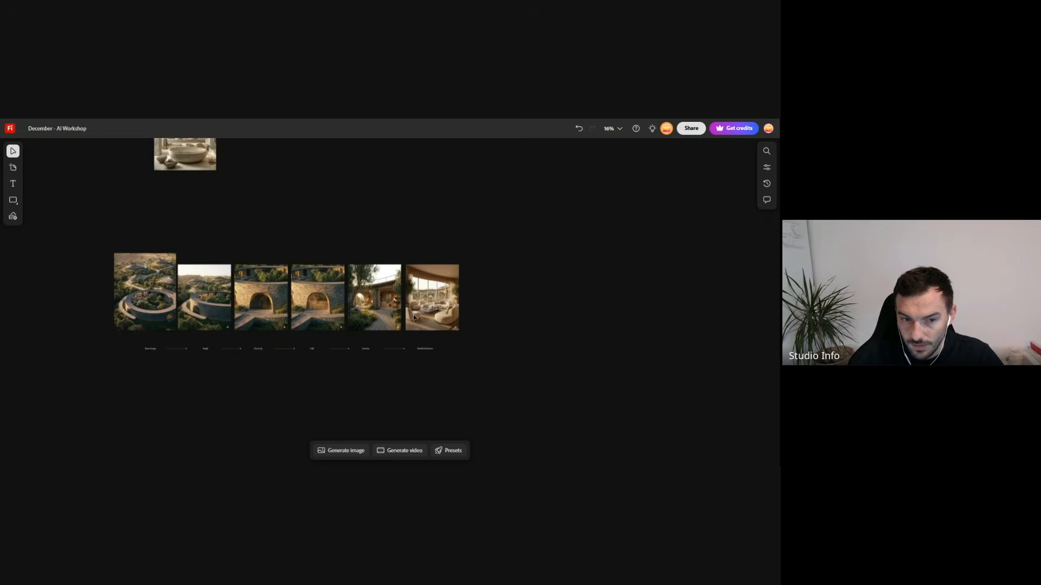
pyautogui.scroll(1, 129, 373)
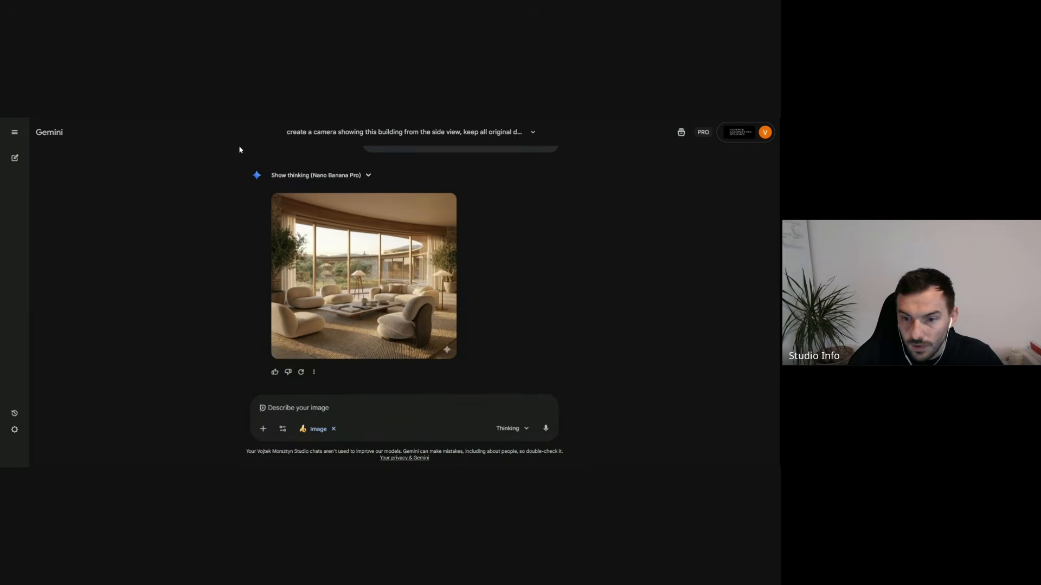
# - Switch to Gemini and examine the new living room image at full size, comparing it with the armchair reference and the previous interior
pyautogui.click(231, 114)
pyautogui.scroll(8, 468, 303)
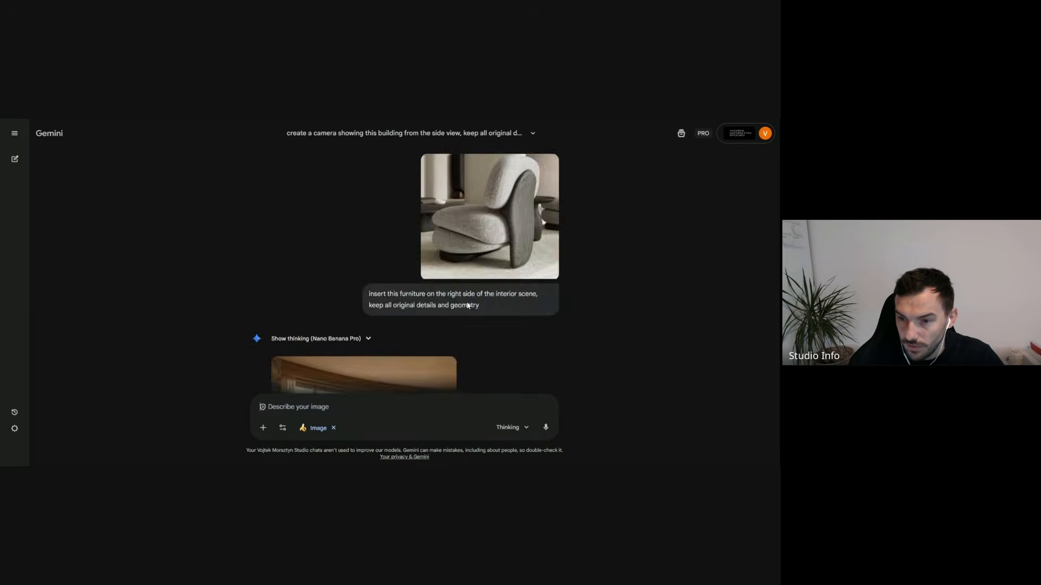
pyautogui.scroll(4, 346, 257)
pyautogui.scroll(-5, 346, 273)
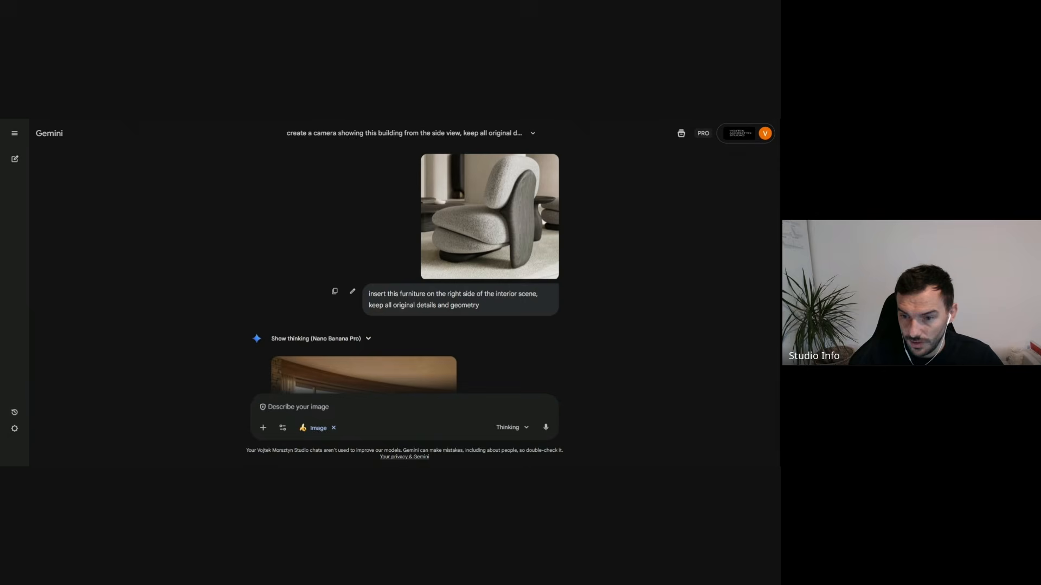
pyautogui.scroll(3, 469, 268)
pyautogui.scroll(-6, 469, 268)
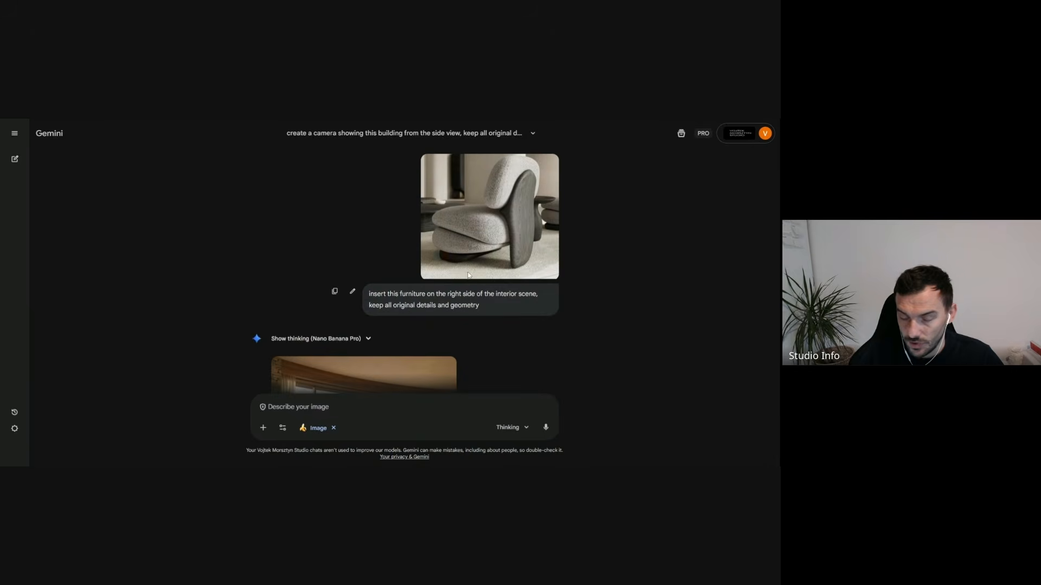
pyautogui.click(386, 310)
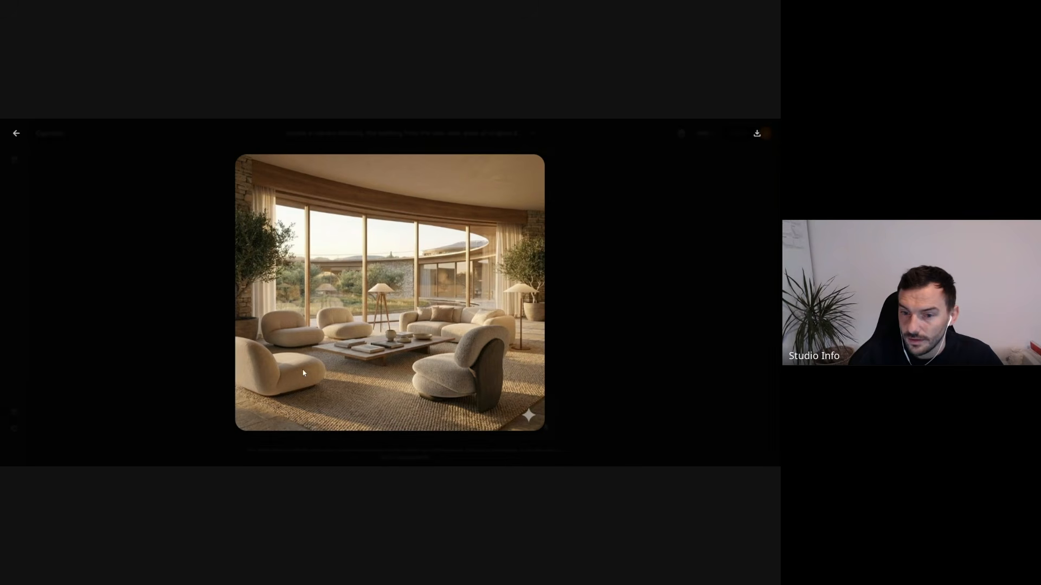
pyautogui.press('Escape')
pyautogui.scroll(3, 490, 298)
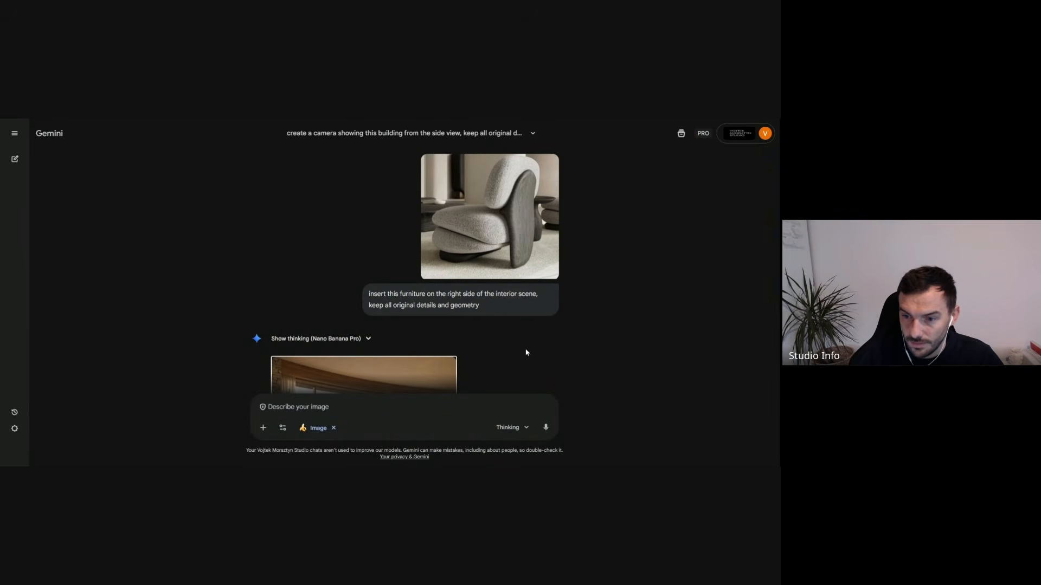
pyautogui.scroll(-3, 514, 339)
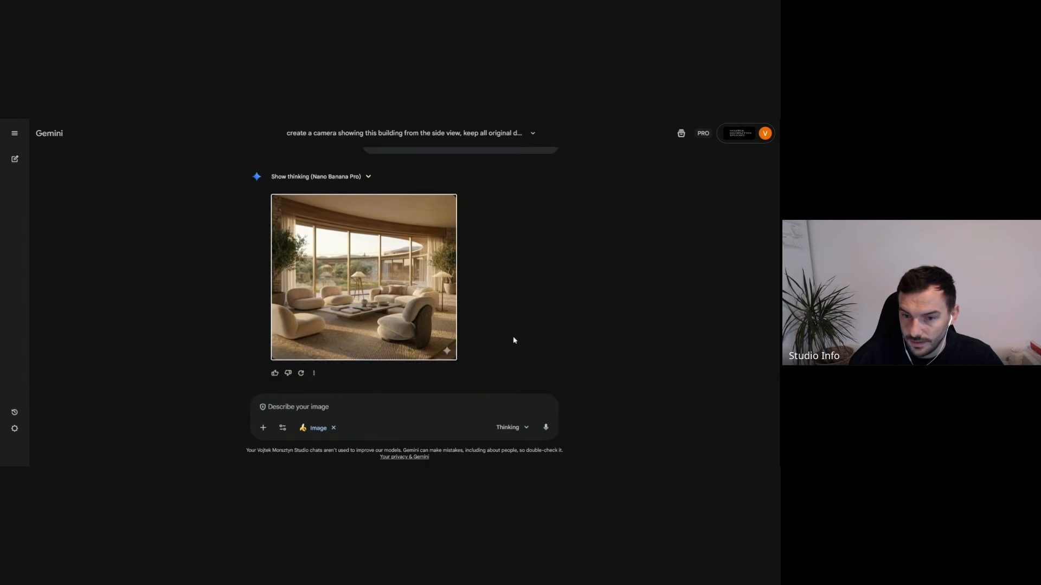
pyautogui.scroll(6, 514, 339)
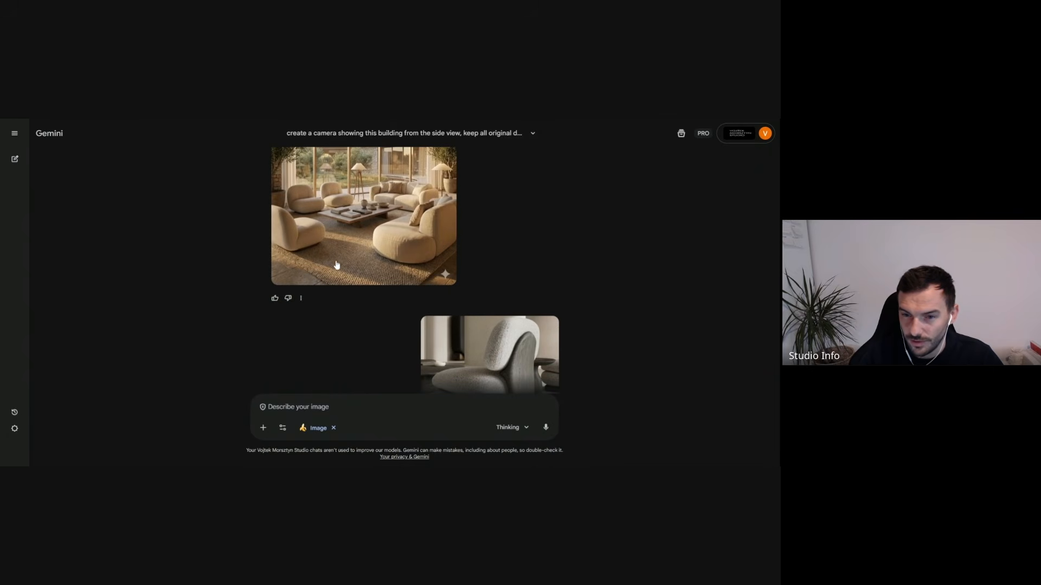
pyautogui.scroll(-6, 442, 226)
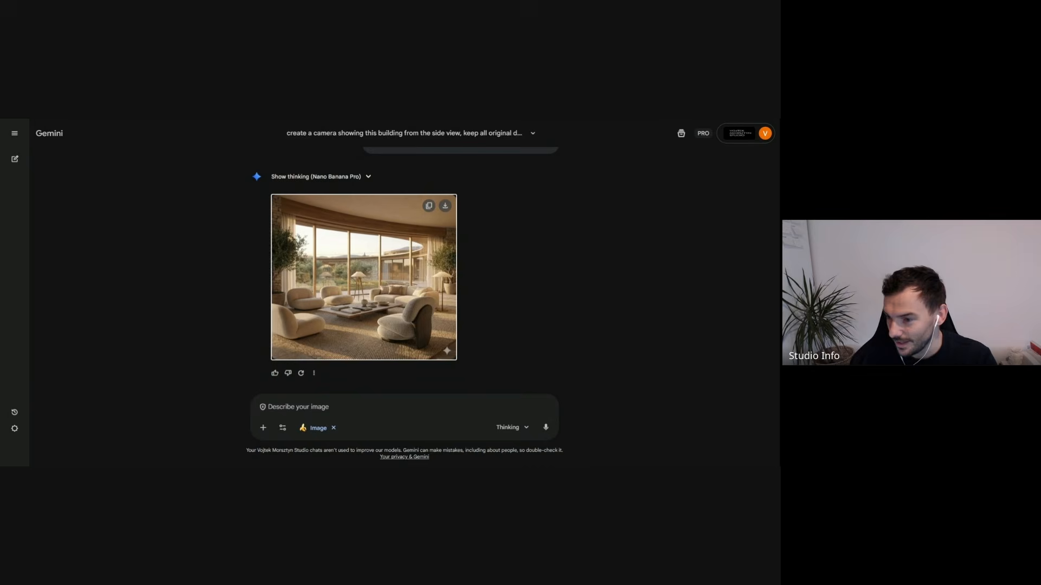
# - Bring the living room image with the inserted armchair into the Firefly board and place it below the Detailed Interior label
pyautogui.click(364, 264)
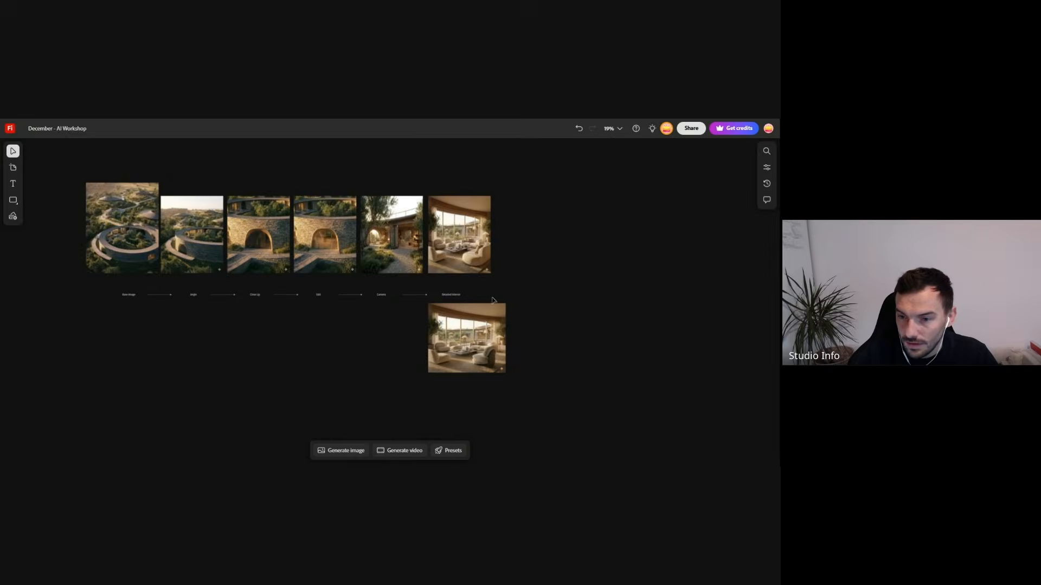
pyautogui.scroll(5, 514, 345)
pyautogui.moveTo(446, 309); pyautogui.dragTo(427, 403)
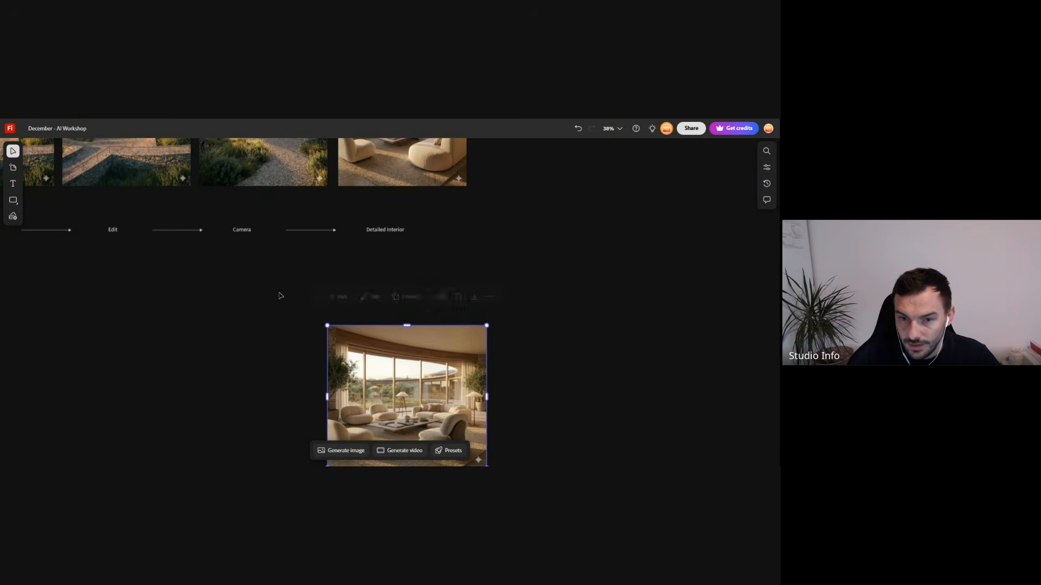
# - Paste the armchair reference image onto the board and move it up and to the right of the new living room image
pyautogui.click(311, 232)
pyautogui.hotkey('ctrl', 'v')
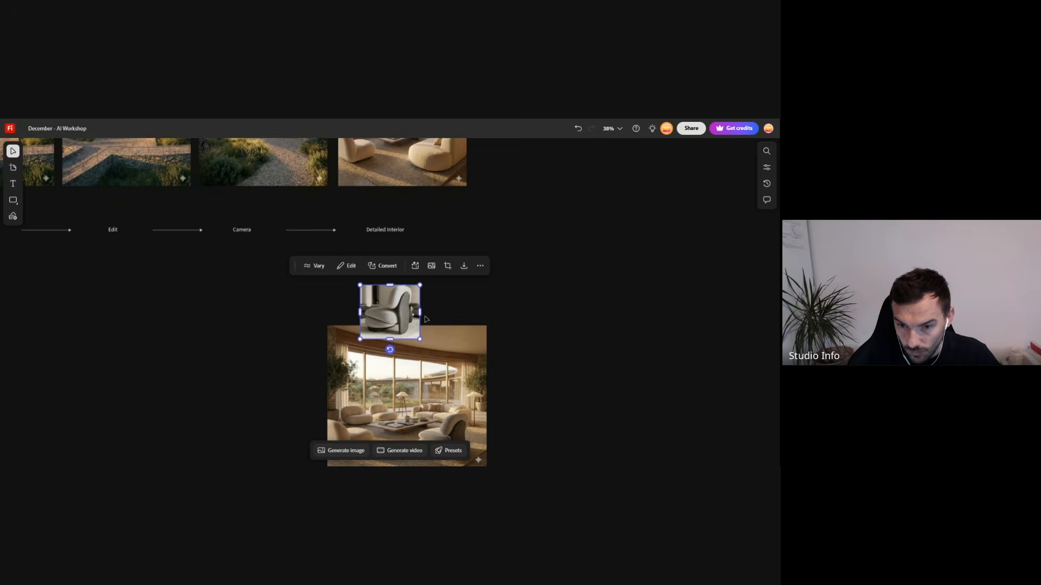
pyautogui.moveTo(391, 310); pyautogui.dragTo(499, 267)
# - Copy the Detailed Interior label and its arrow below the original, turning the copied arrow to point down at the new living room image
pyautogui.click(325, 233)
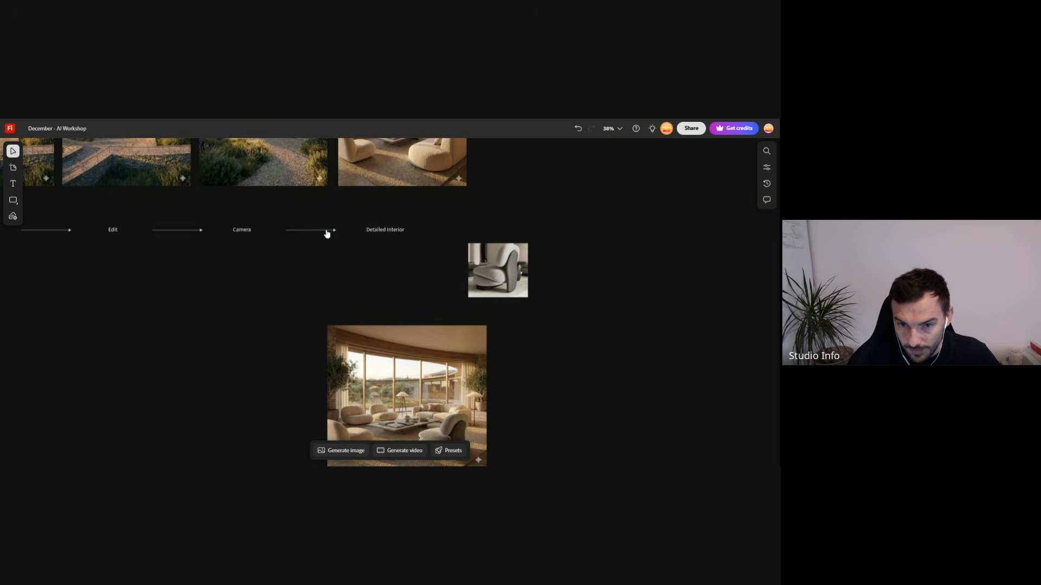
pyautogui.scroll(1, 338, 230)
pyautogui.click(335, 228)
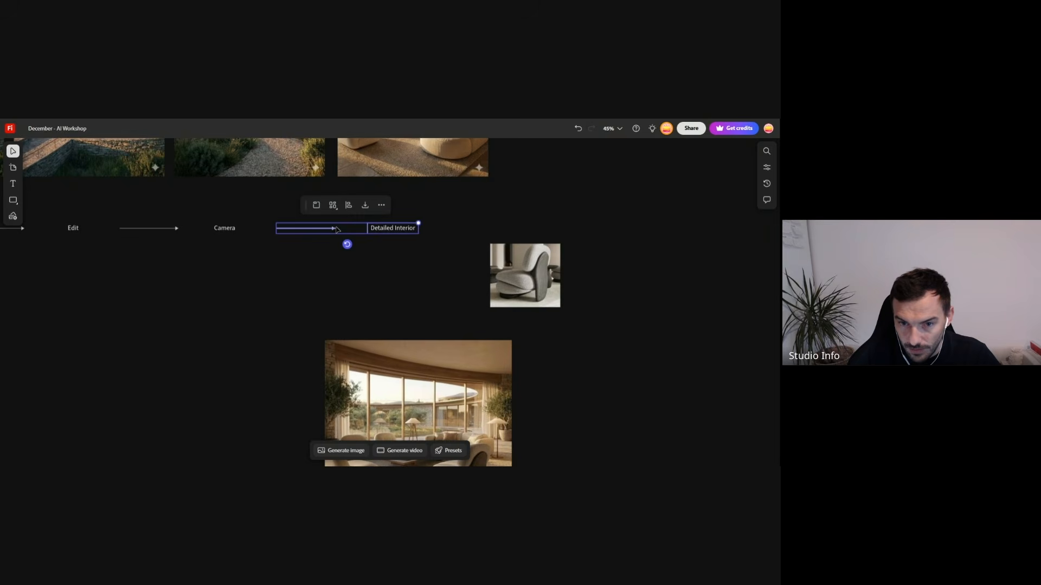
pyautogui.keyDown('alt'); pyautogui.moveTo(336, 229); pyautogui.dragTo(393, 292); pyautogui.keyUp('alt')
pyautogui.click(333, 236)
pyautogui.click(323, 282)
pyautogui.click(393, 281)
# - Change the text of the copied label on the vertical arrow to "Furniture"
pyautogui.doubleClick(405, 282)
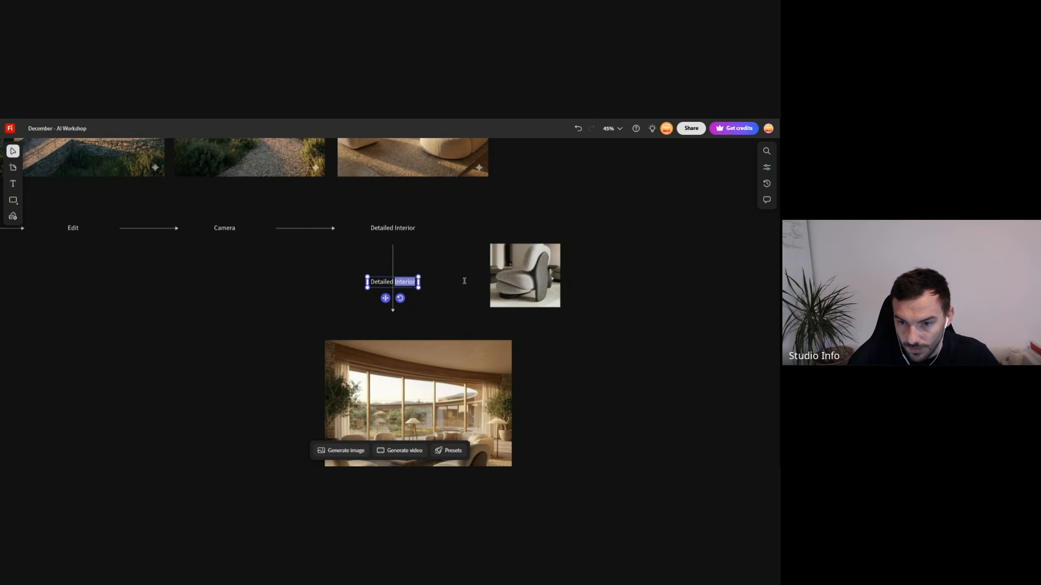
pyautogui.hotkey('ctrl', 'a')
pyautogui.write('Furniture')
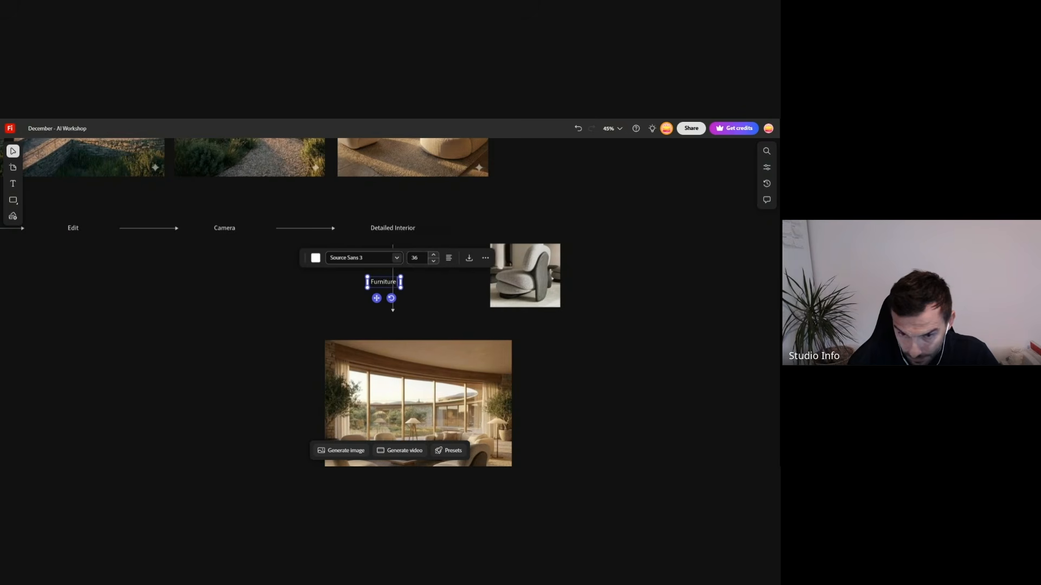
pyautogui.write(' Placemnt')
# - Extend the copied label to read "Furniture Placemnt" and move it clear of the vertical arrow, between the arrow and the armchair image
pyautogui.click(298, 309)
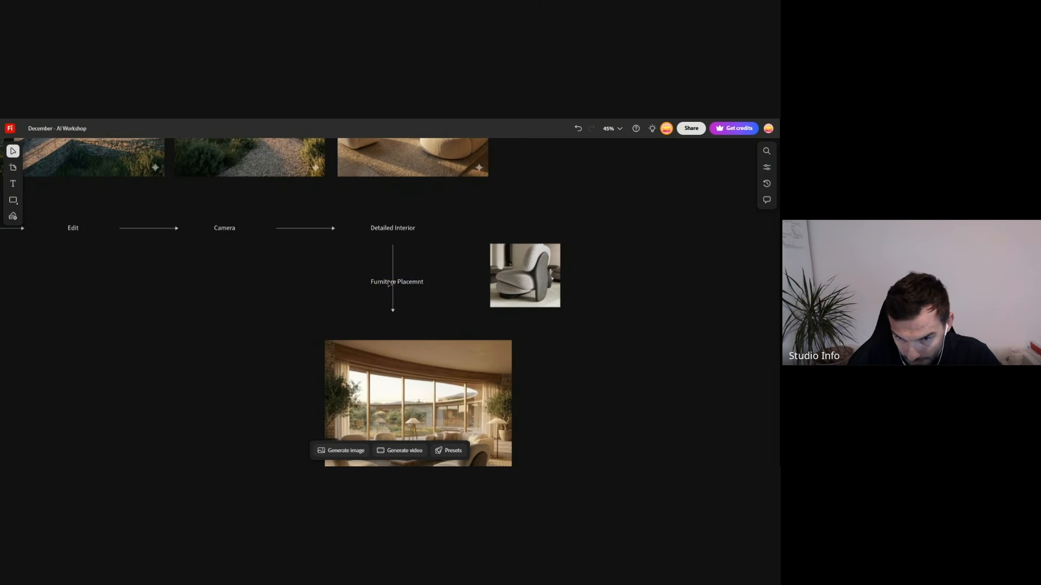
pyautogui.moveTo(390, 282); pyautogui.dragTo(435, 278)
pyautogui.click(464, 325)
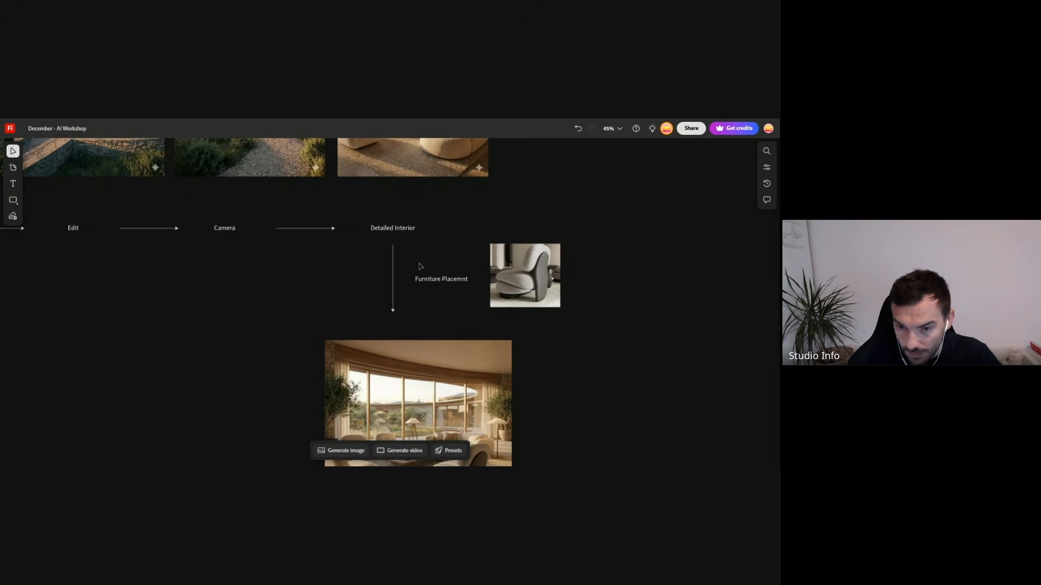
# - Look over the whole workflow board, from the Base Image row to the Furniture Placemnt branch
pyautogui.scroll(-5, 421, 266)
pyautogui.scroll(2, 435, 307)
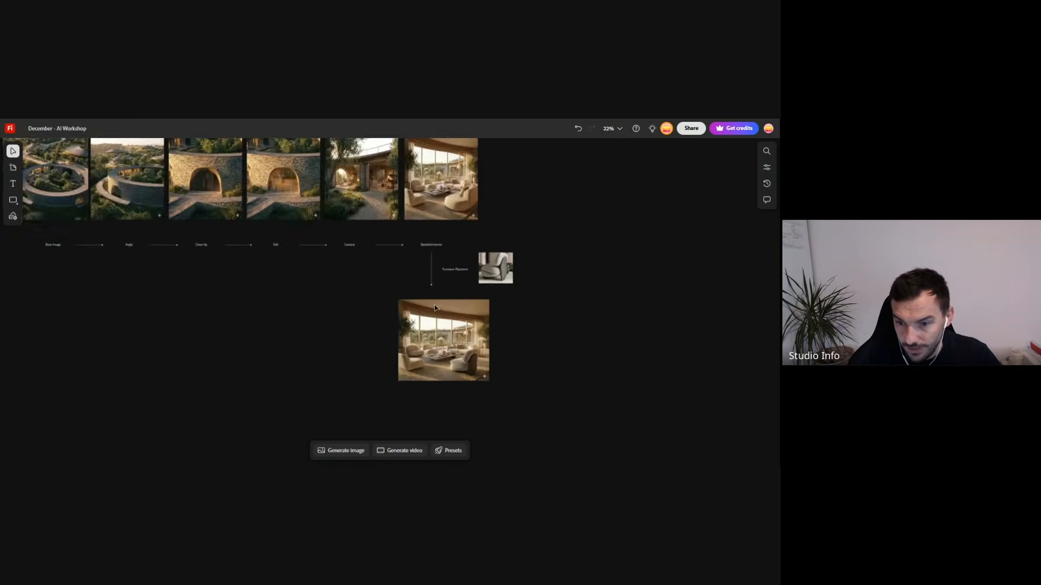
pyautogui.scroll(3, 435, 308)
pyautogui.scroll(-4, 463, 224)
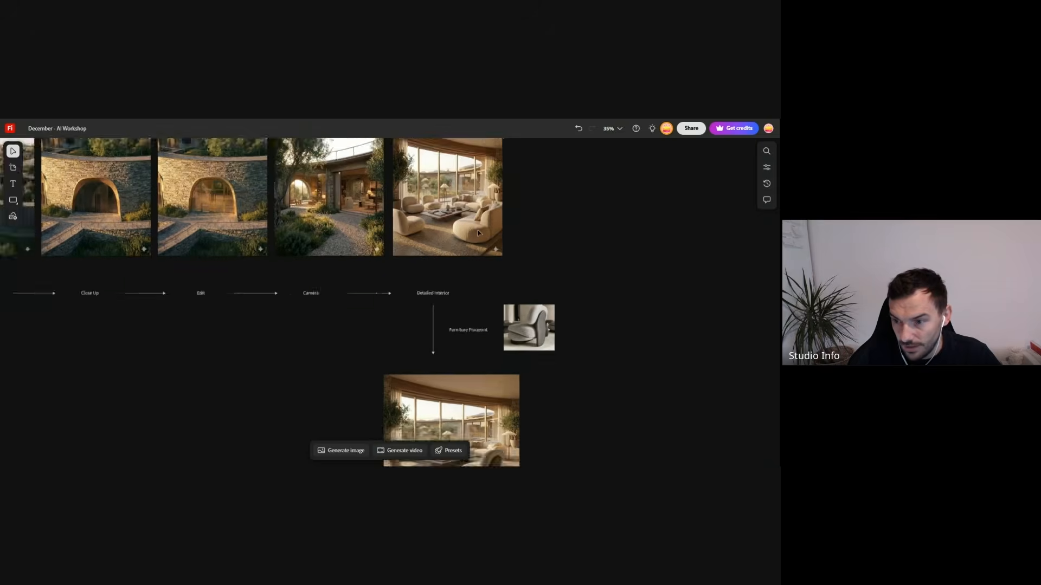
pyautogui.scroll(3, 488, 234)
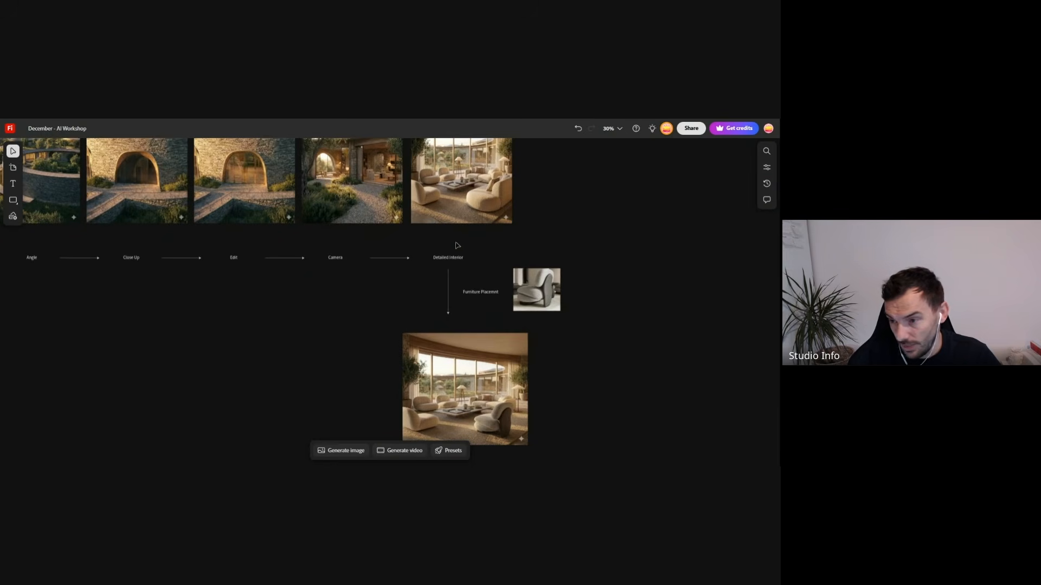
pyautogui.scroll(-2, 428, 262)
pyautogui.scroll(-3, 453, 277)
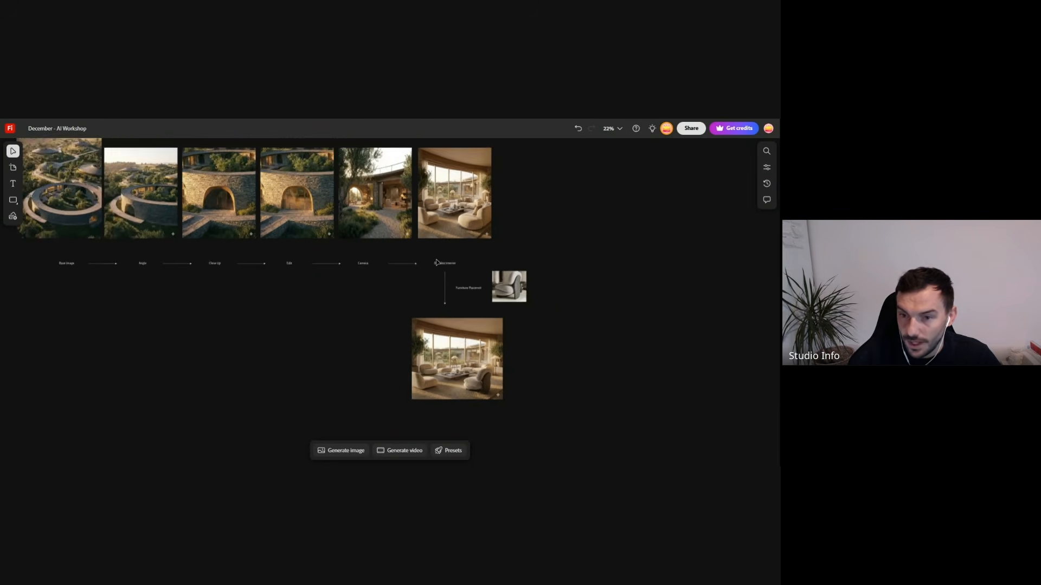
pyautogui.scroll(2, 243, 278)
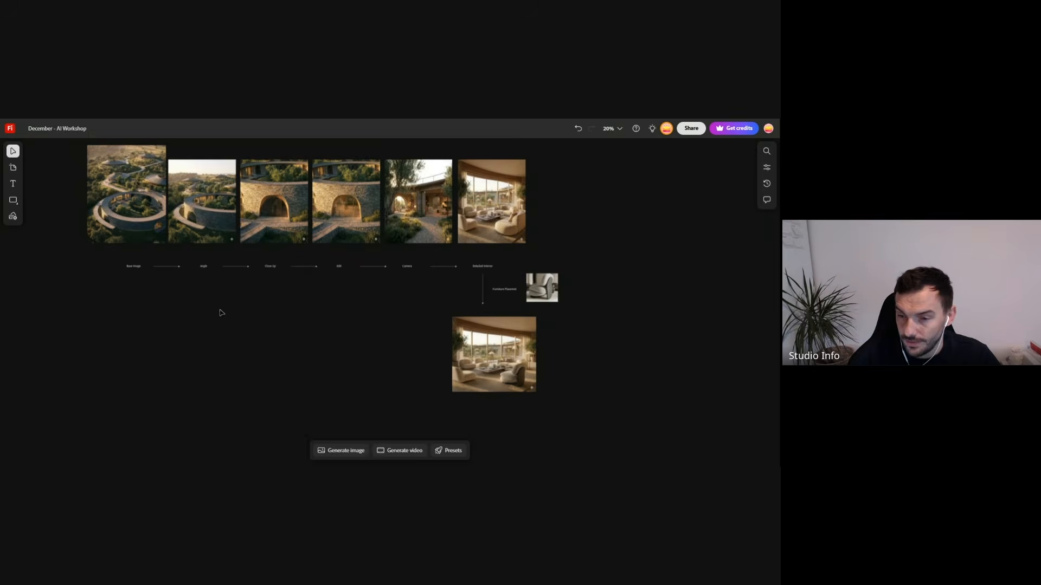
pyautogui.scroll(1, 220, 309)
pyautogui.scroll(-2, 455, 354)
pyautogui.scroll(1, 317, 299)
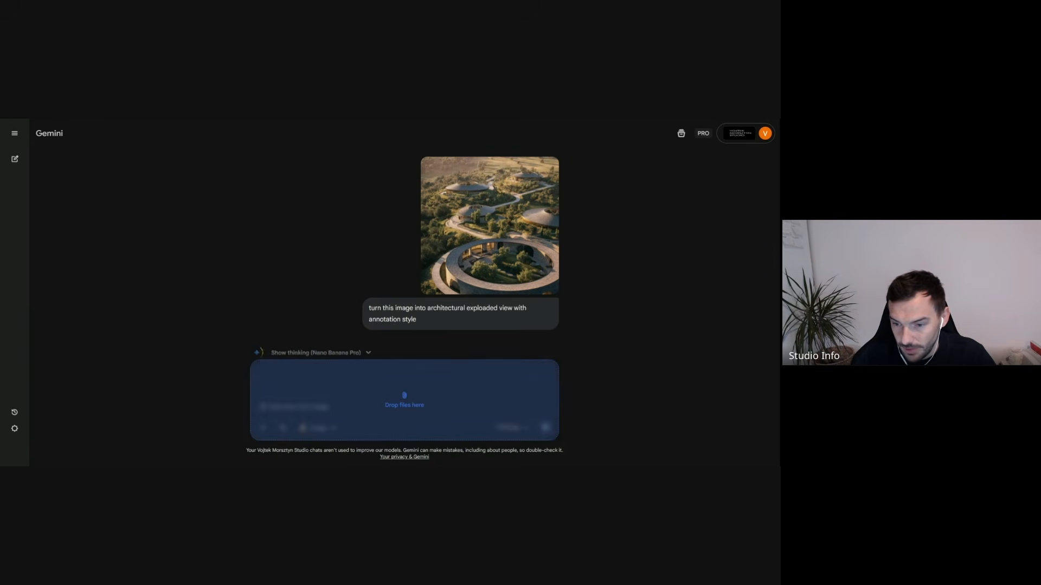
# - Attach the aerial base image to the Gemini chat's follow-up prompt and highlight the earlier exploded-view prompt text
pyautogui.moveTo(407, 412); pyautogui.dragTo(411, 416)
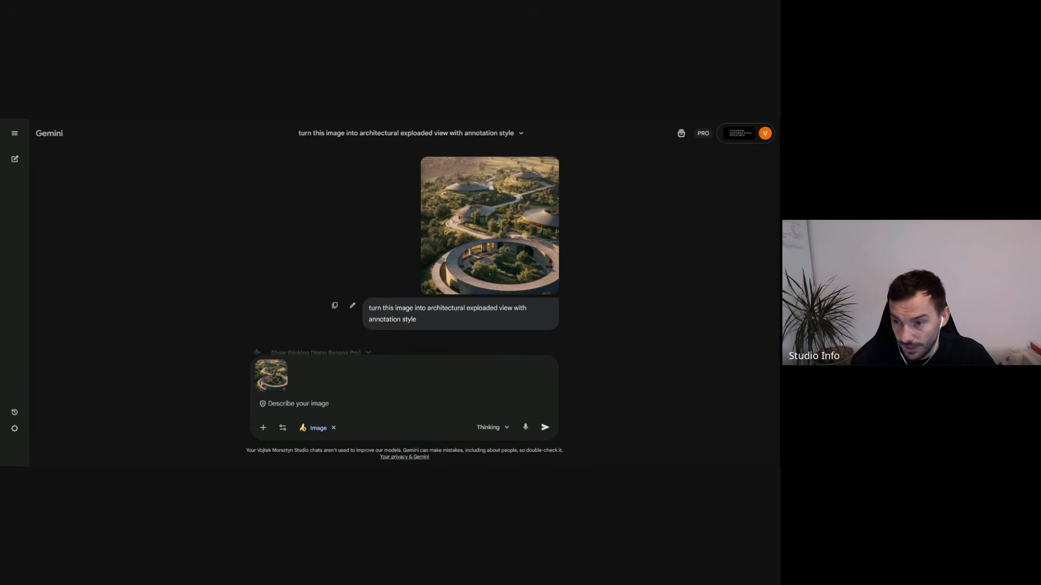
pyautogui.moveTo(452, 324); pyautogui.dragTo(365, 311)
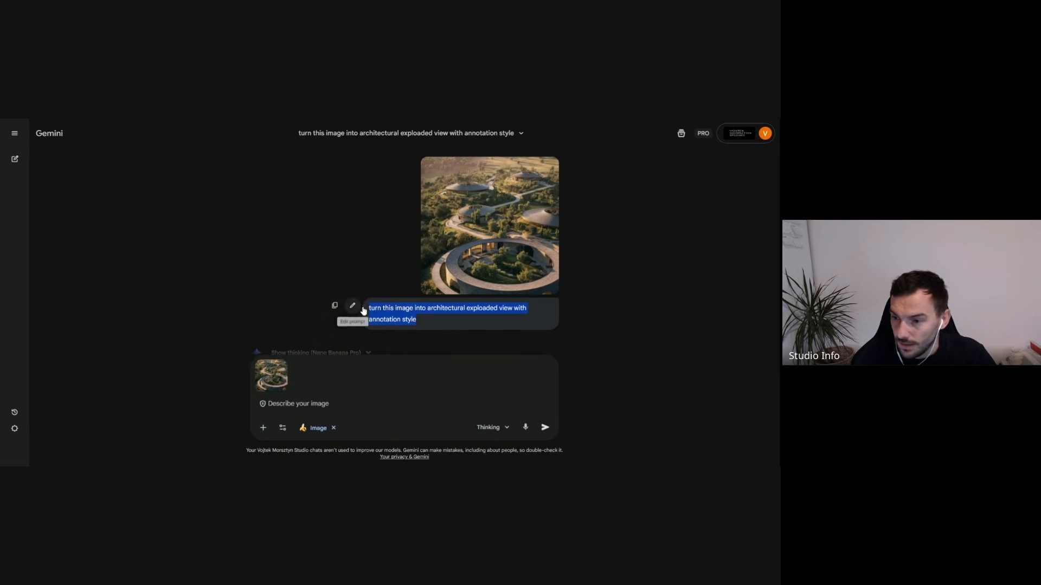
pyautogui.click(394, 318)
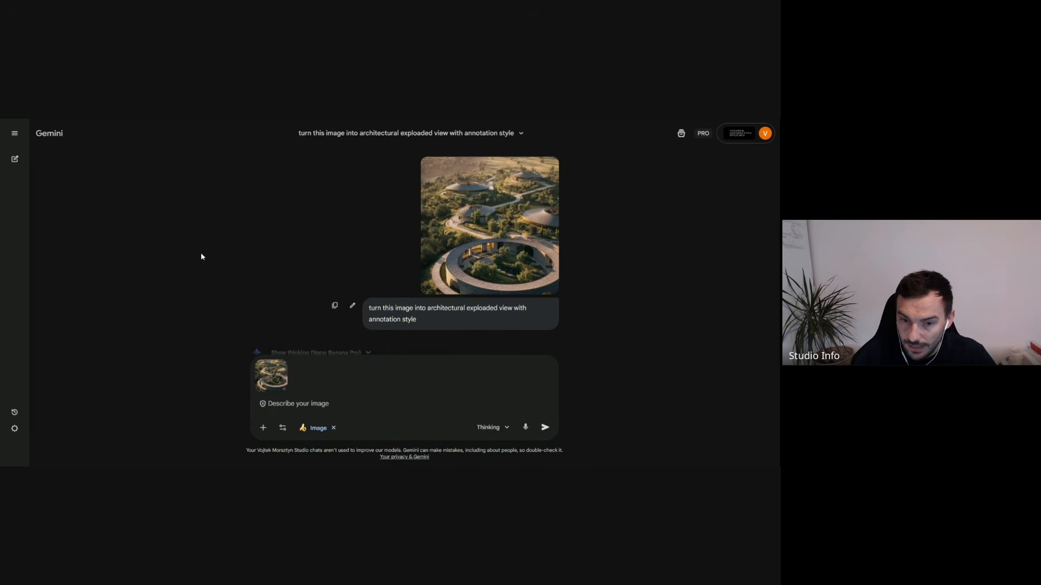
# - Examine the generated exploded view with annotations at enlarged size and return to the chat
pyautogui.scroll(-3, 201, 253)
pyautogui.scroll(3, 391, 299)
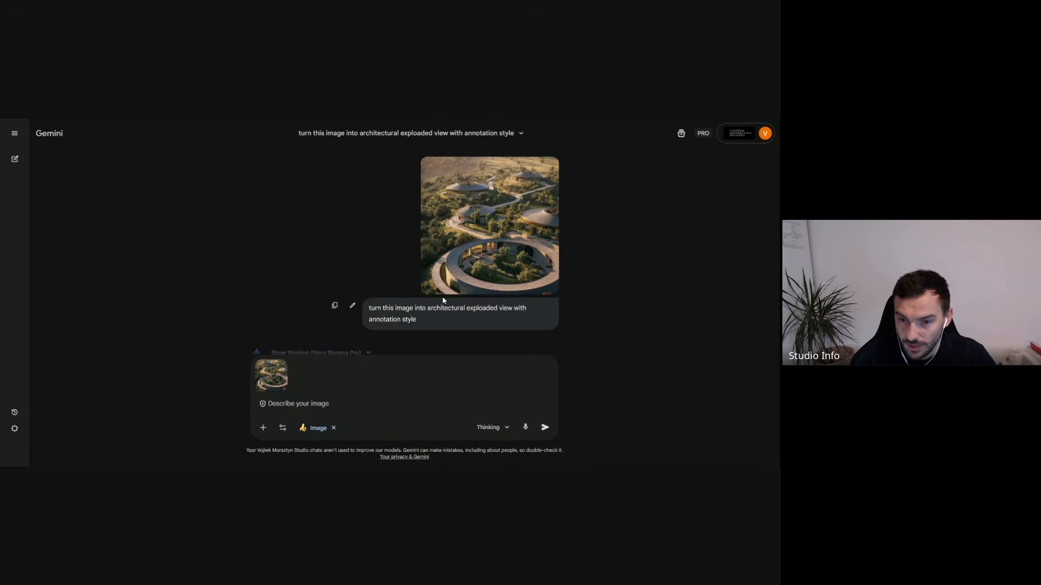
pyautogui.scroll(-3, 447, 293)
pyautogui.click(417, 263)
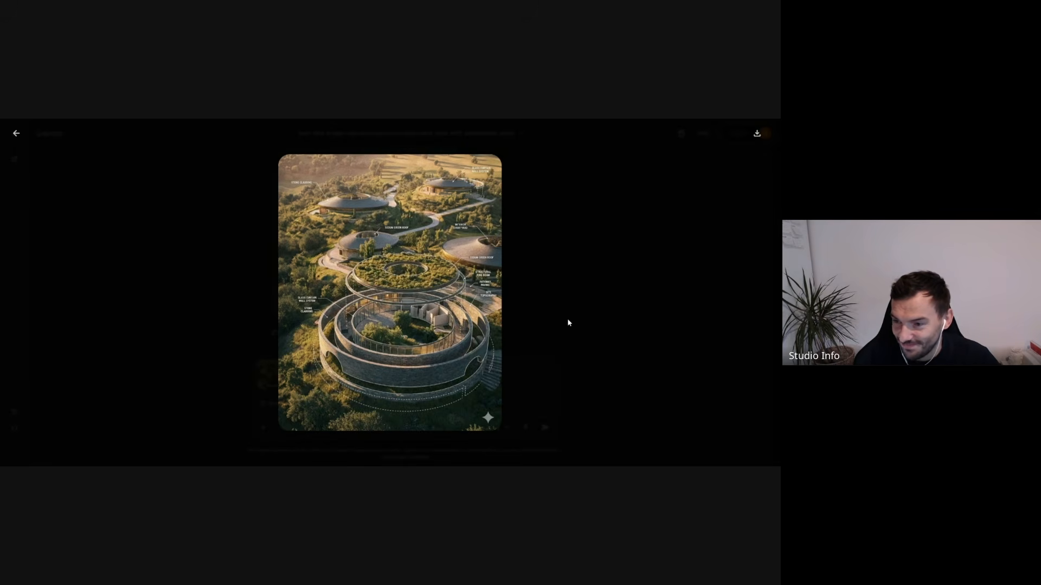
pyautogui.click(559, 305)
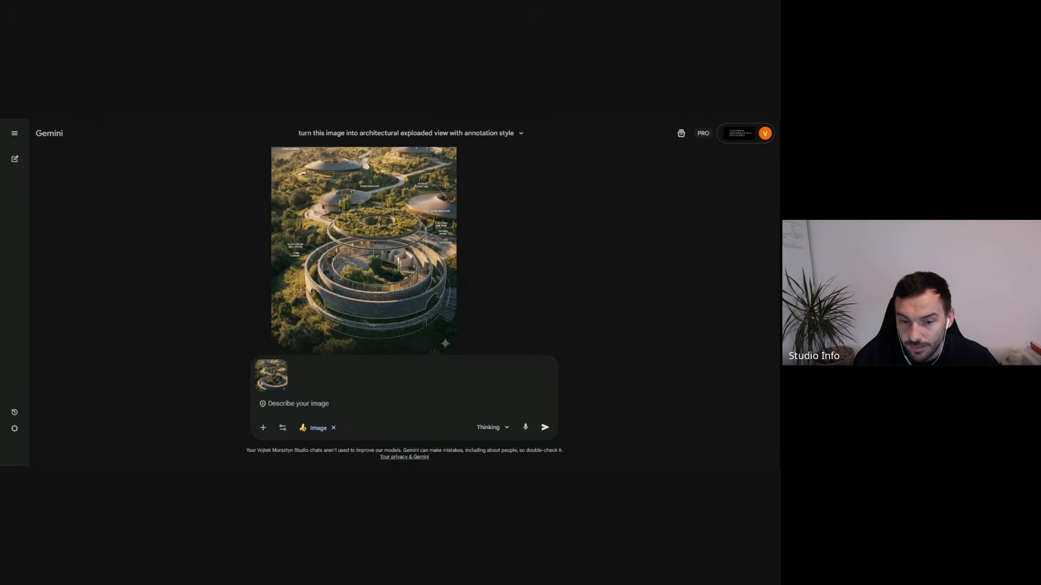
# - Remove the attached aerial image from the follow-up and submit the prompt "turn this into technical plan style"
pyautogui.click(279, 370)
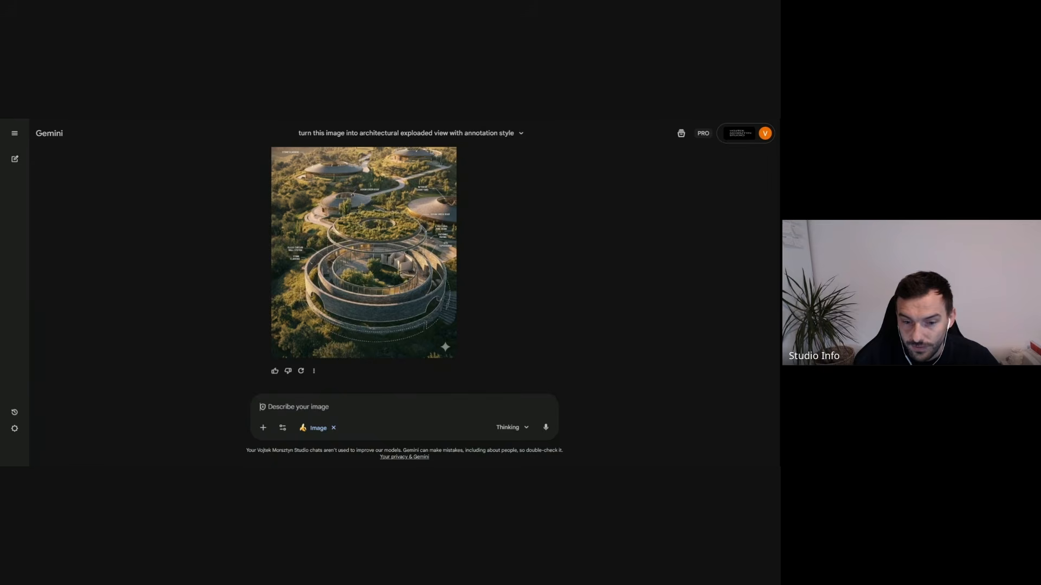
pyautogui.write('turn this into')
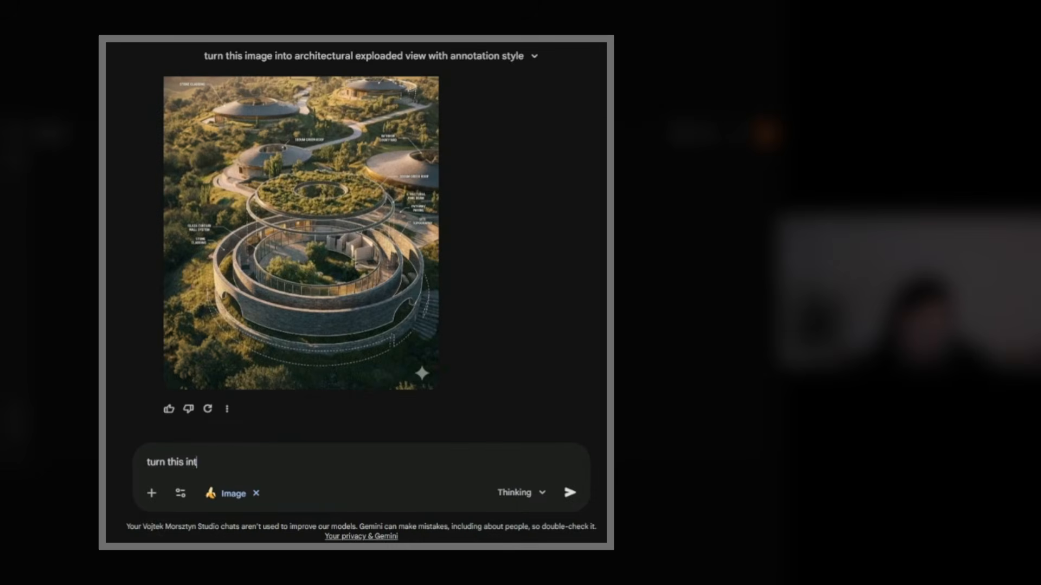
pyautogui.write(' techno')
pyautogui.press('BackSpace')
pyautogui.write('ical plan style')
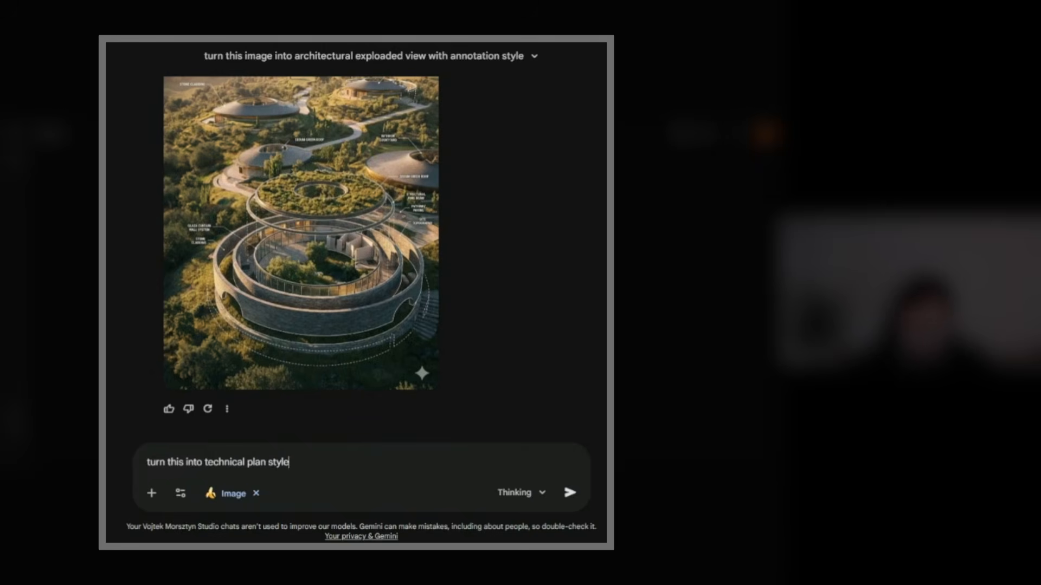
pyautogui.press('Return')
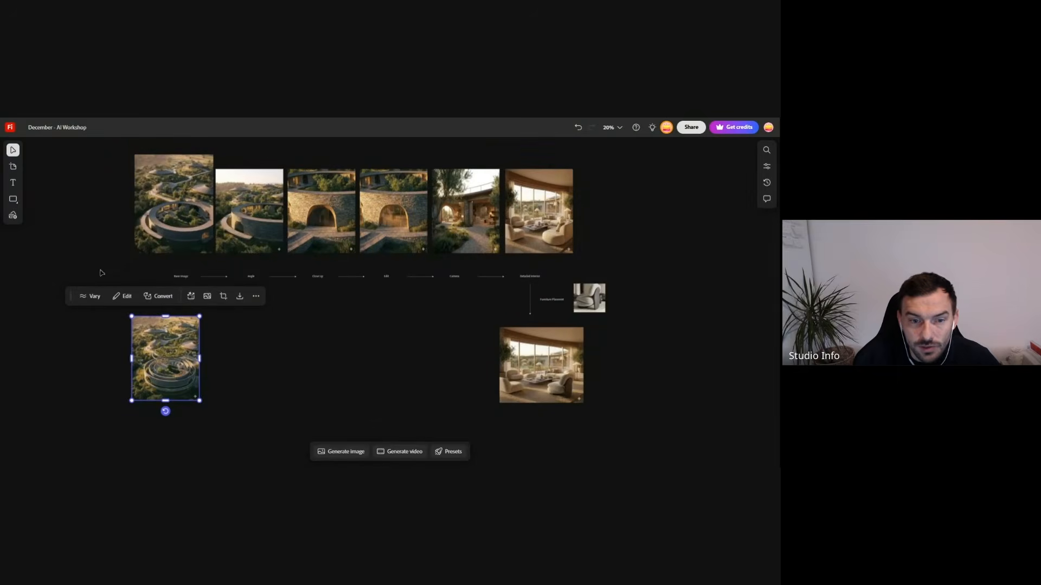
# - On the Firefly board, copy the vertical arrow and its Furniture Placemnt label to between the Base Image label and the exploded view image
pyautogui.scroll(1, 125, 274)
pyautogui.click(318, 373)
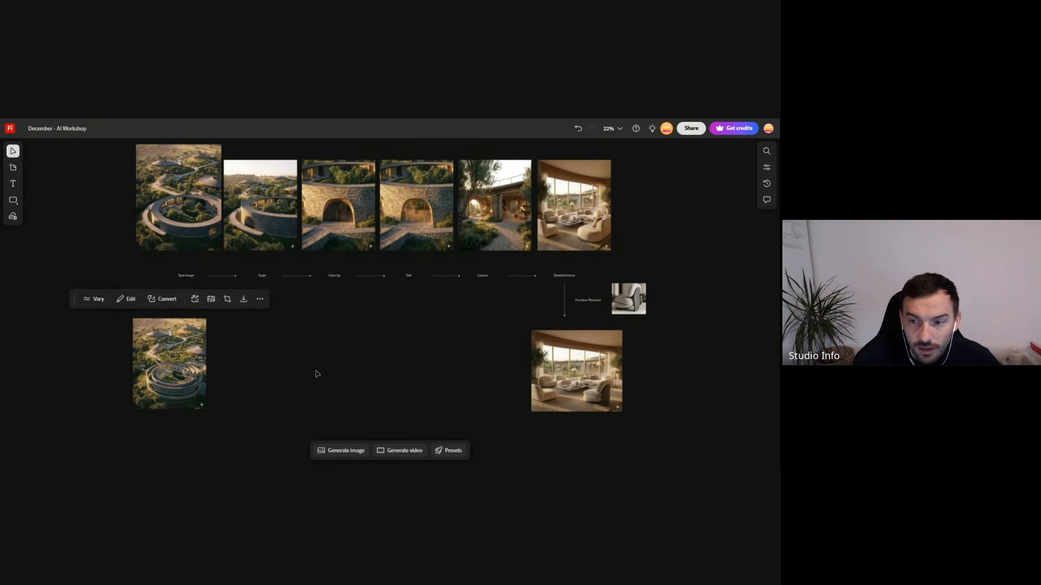
pyautogui.click(564, 302)
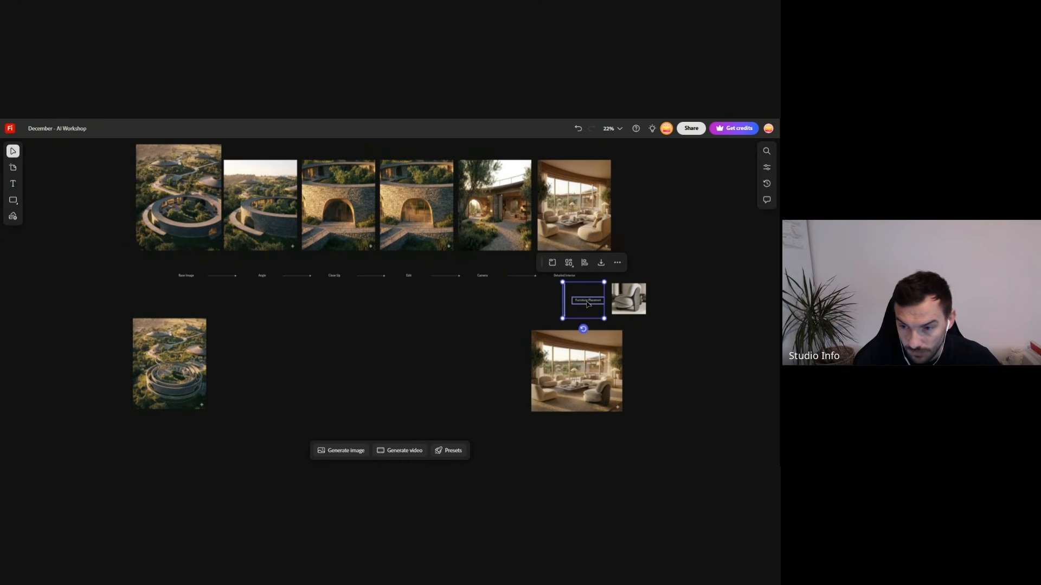
pyautogui.moveTo(587, 304); pyautogui.dragTo(206, 324)
pyautogui.click(262, 371)
pyautogui.scroll(3, 159, 351)
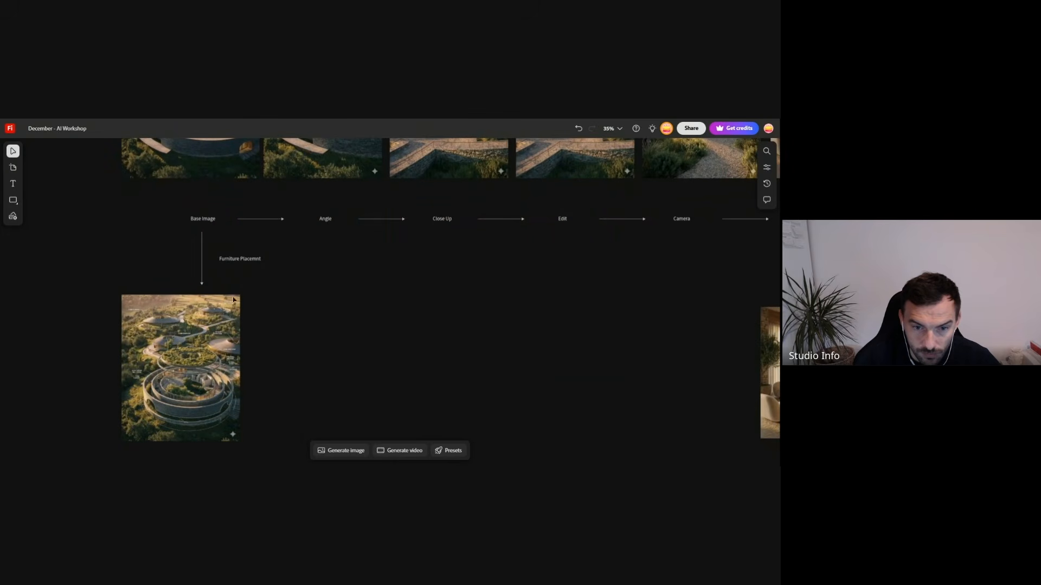
# - Change the text of the copied label below Base Image to "Annotatisions"
pyautogui.scroll(4, 227, 271)
pyautogui.doubleClick(239, 242)
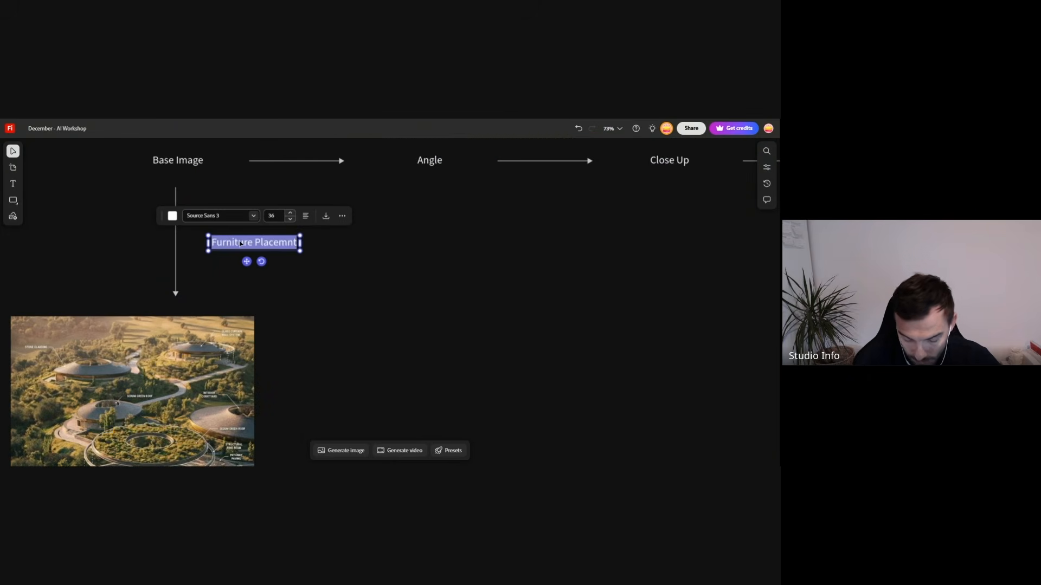
pyautogui.write('Annotatis')
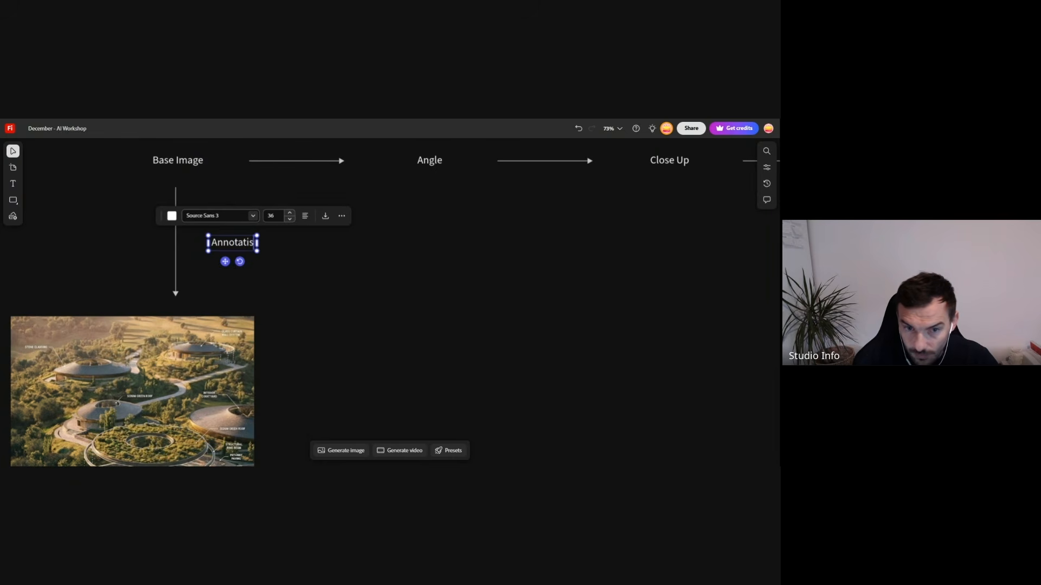
pyautogui.press('BackSpace')
pyautogui.write('sions')
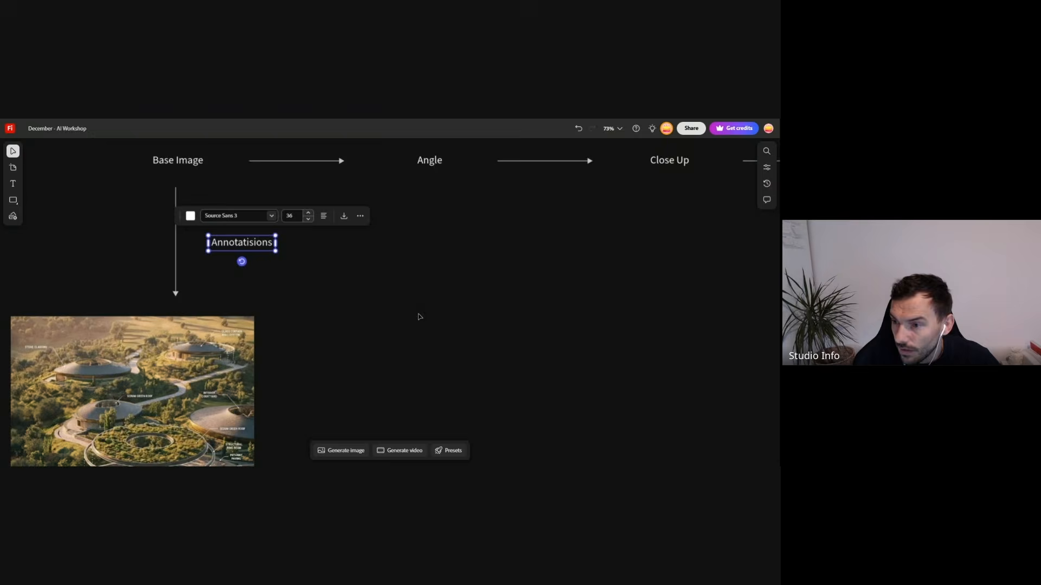
pyautogui.click(384, 339)
# - Return to the Gemini chat and examine the generated technical plan drawing enlarged, along with the prompt that produced it
pyautogui.scroll(-5, 271, 316)
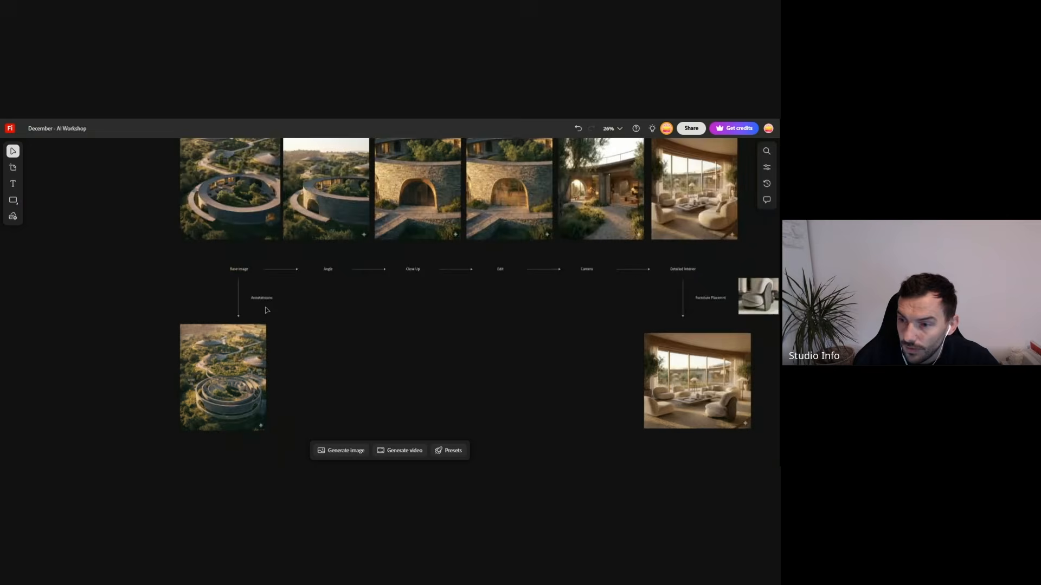
pyautogui.scroll(-2, 254, 288)
pyautogui.scroll(2, 389, 357)
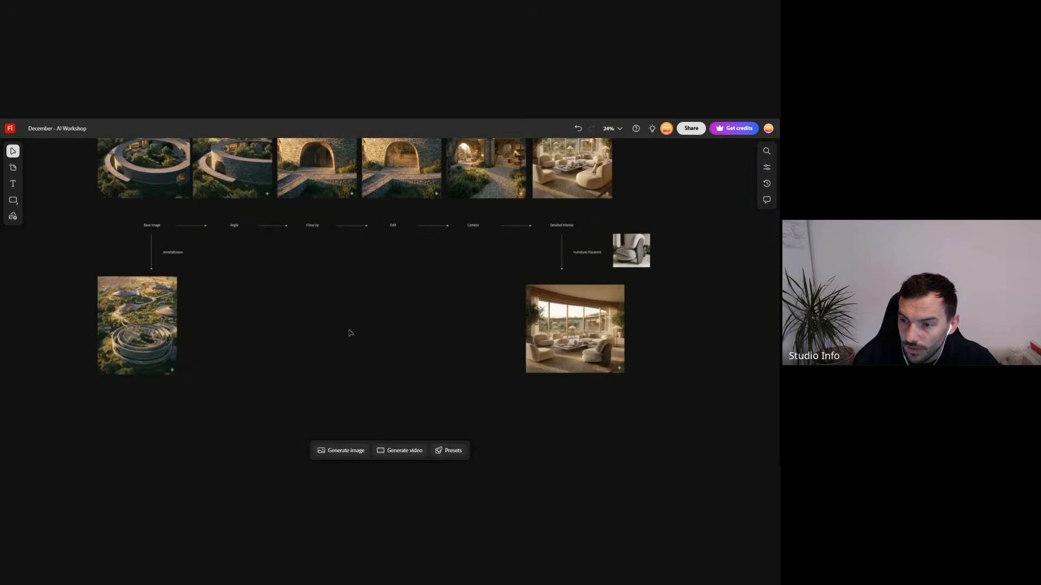
pyautogui.scroll(1, 325, 334)
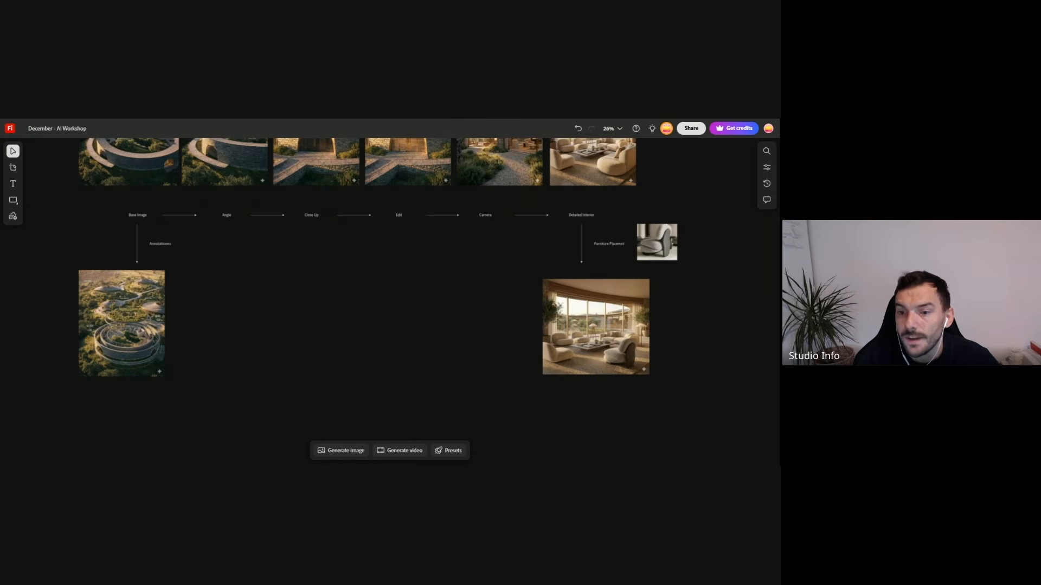
pyautogui.hotkey('ctrl', 'Tab')
pyautogui.scroll(4, 504, 347)
pyautogui.scroll(-4, 461, 328)
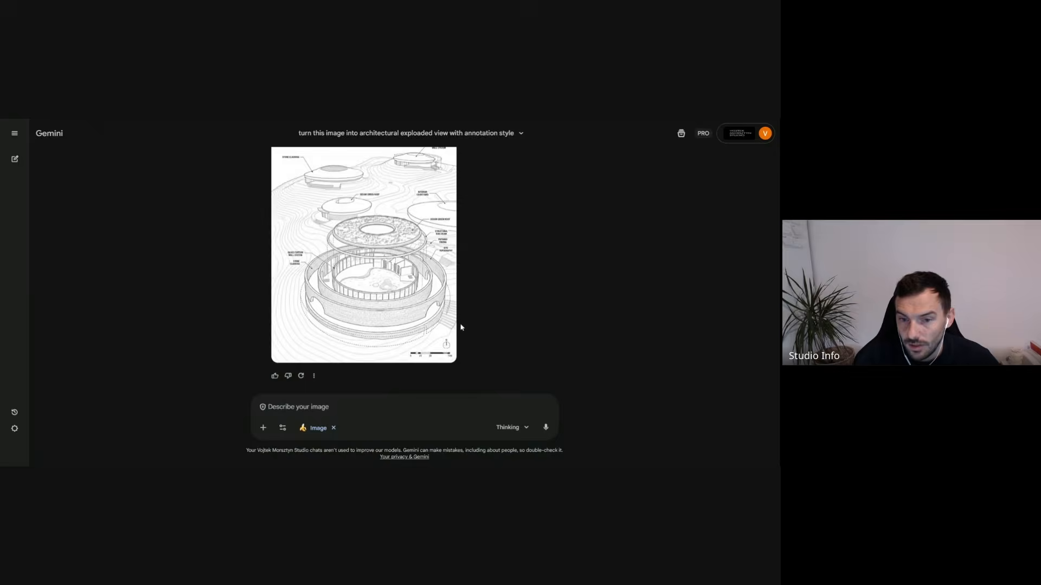
pyautogui.click(452, 326)
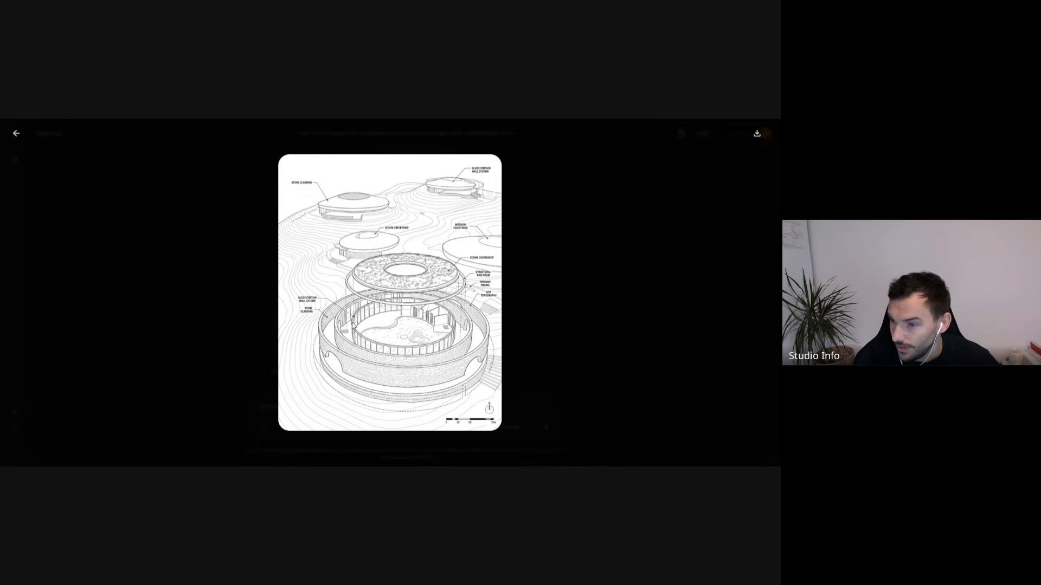
pyautogui.click(529, 350)
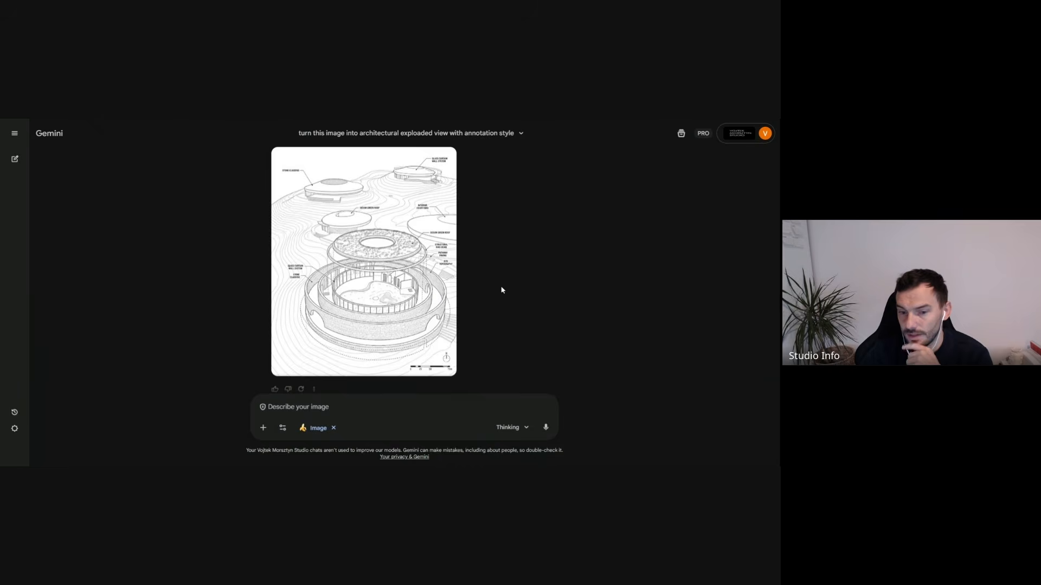
pyautogui.scroll(8, 487, 291)
pyautogui.scroll(-8, 478, 290)
pyautogui.scroll(3, 476, 292)
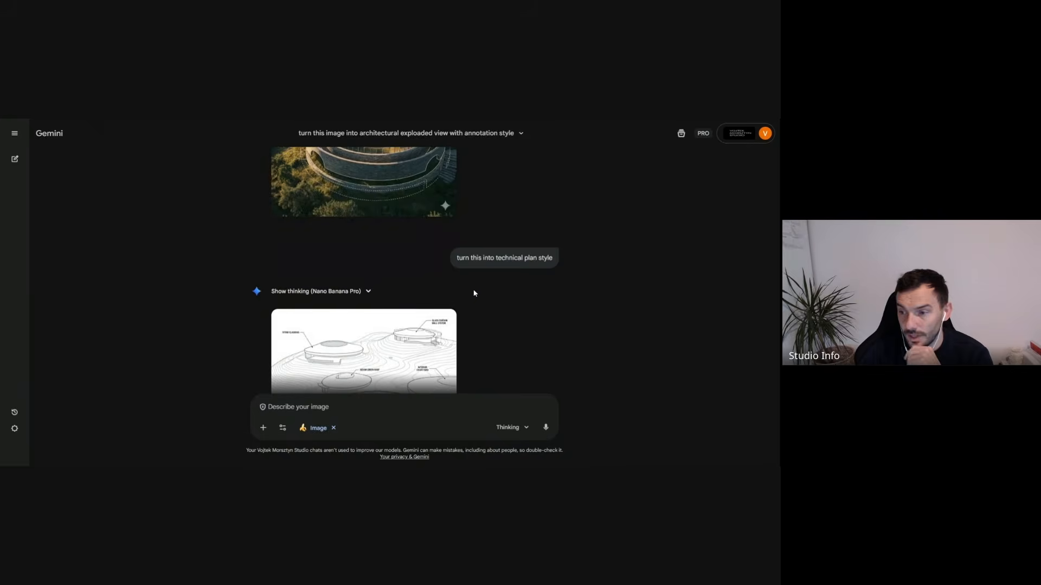
pyautogui.scroll(-3, 473, 296)
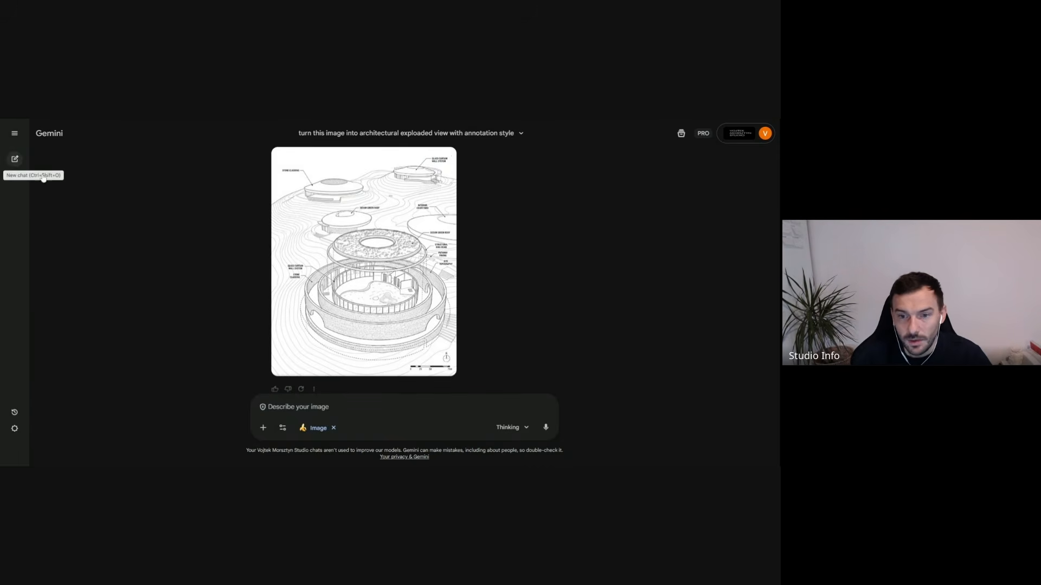
# - Start a new Gemini chat and attach the aerial base image to its prompt
pyautogui.scroll(5, 312, 285)
pyautogui.scroll(1, 312, 285)
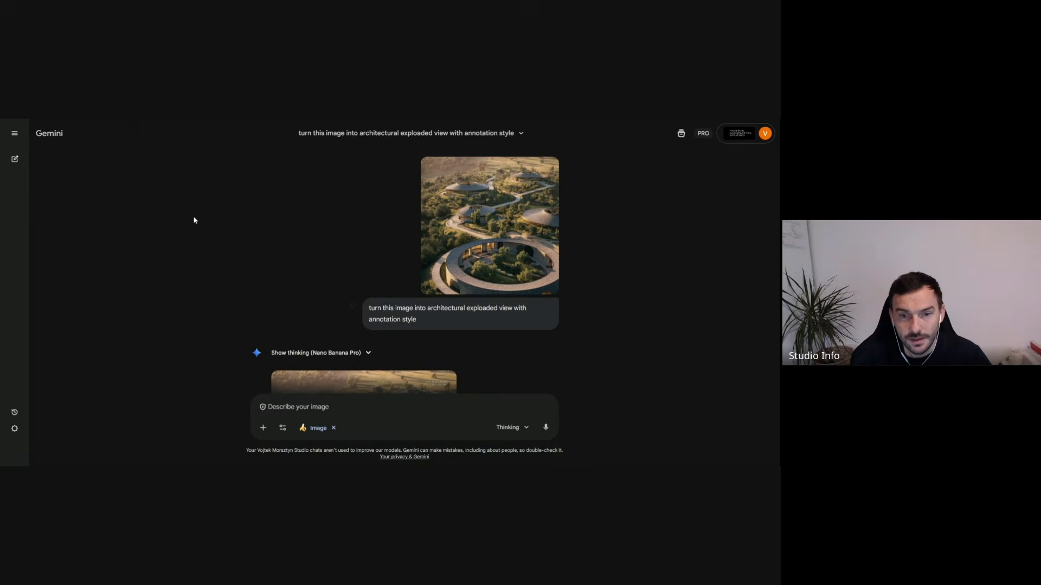
pyautogui.click(14, 159)
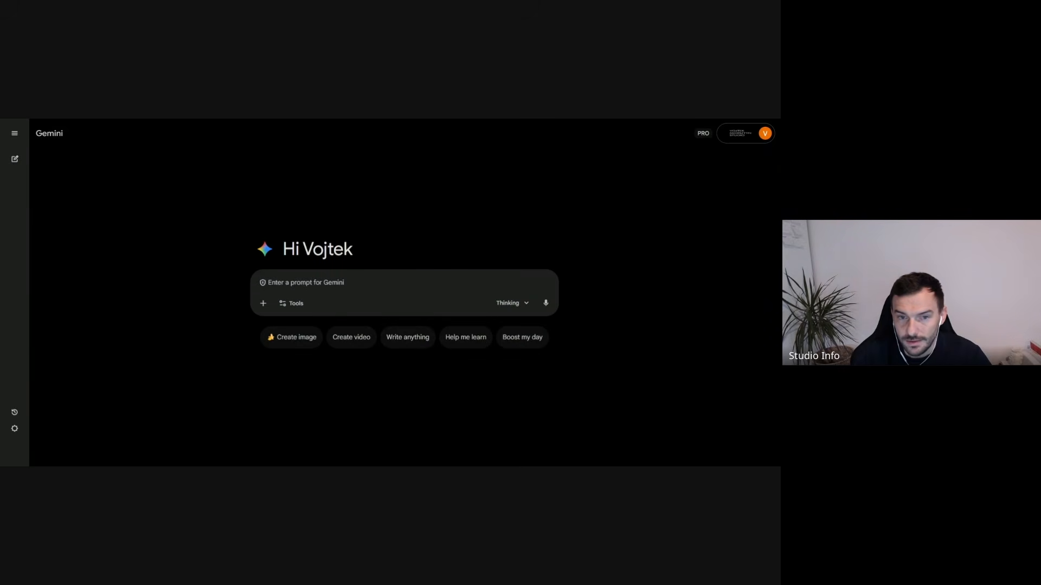
pyautogui.moveTo(407, 461); pyautogui.dragTo(406, 314)
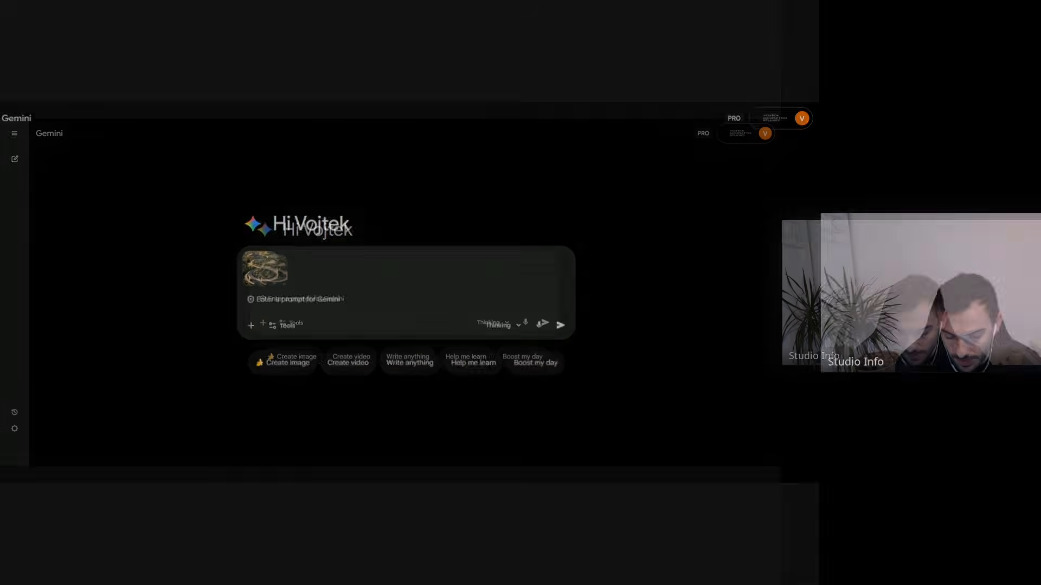
# - Generate an image with the prompt "create a top plan view of this circulate building, show this as a technical layout plan with interior arrangements"
pyautogui.write('create a t')
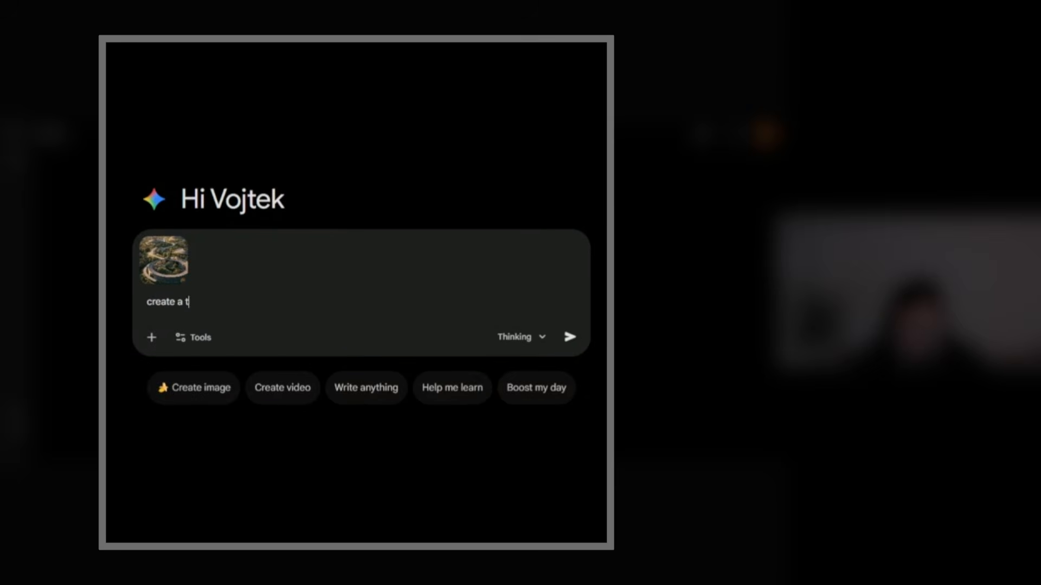
pyautogui.write('op plan view of this circulate ')
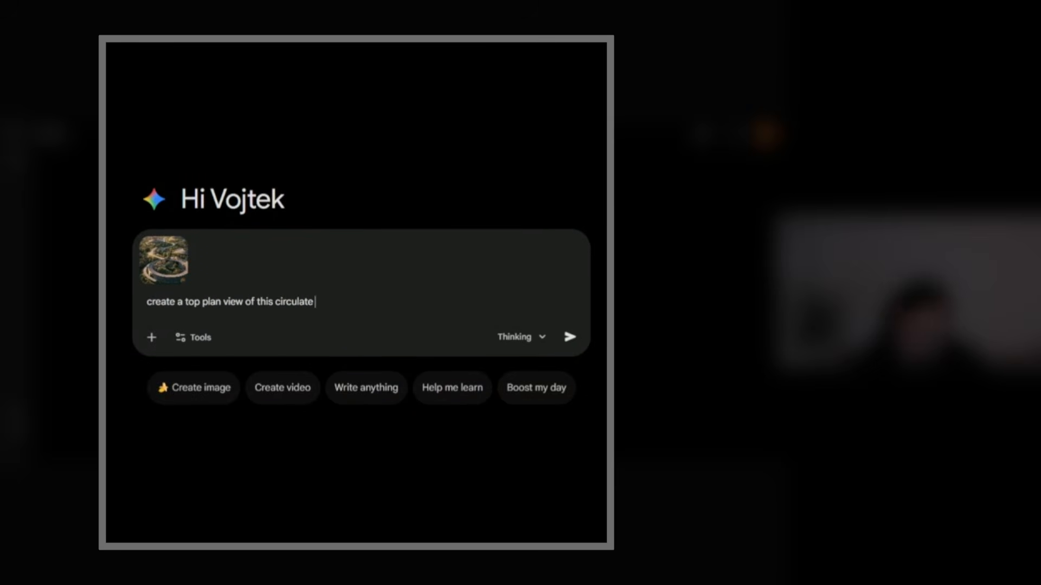
pyautogui.write('building, show this as a technical')
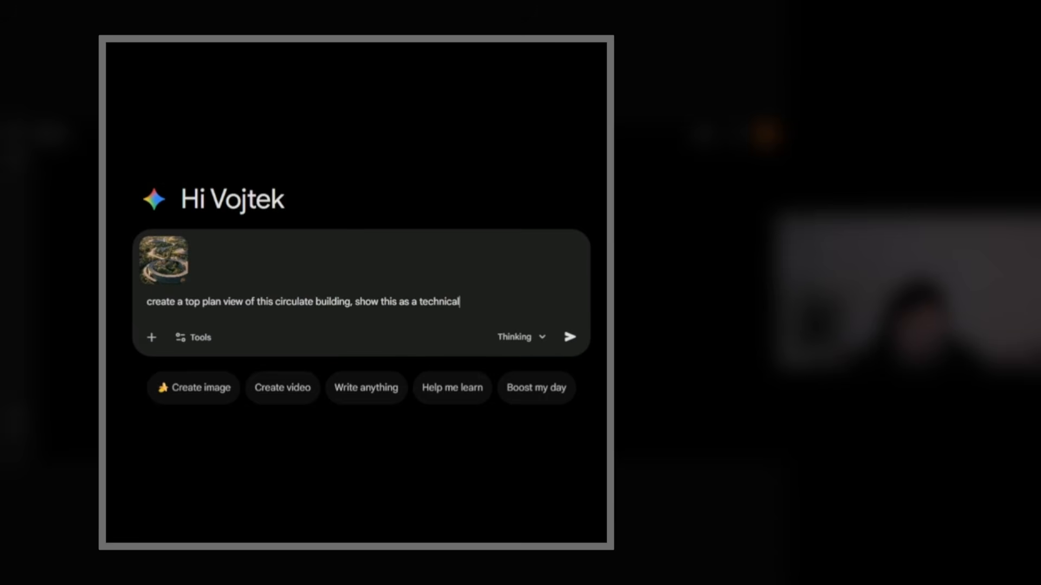
pyautogui.write(' layout plan with int')
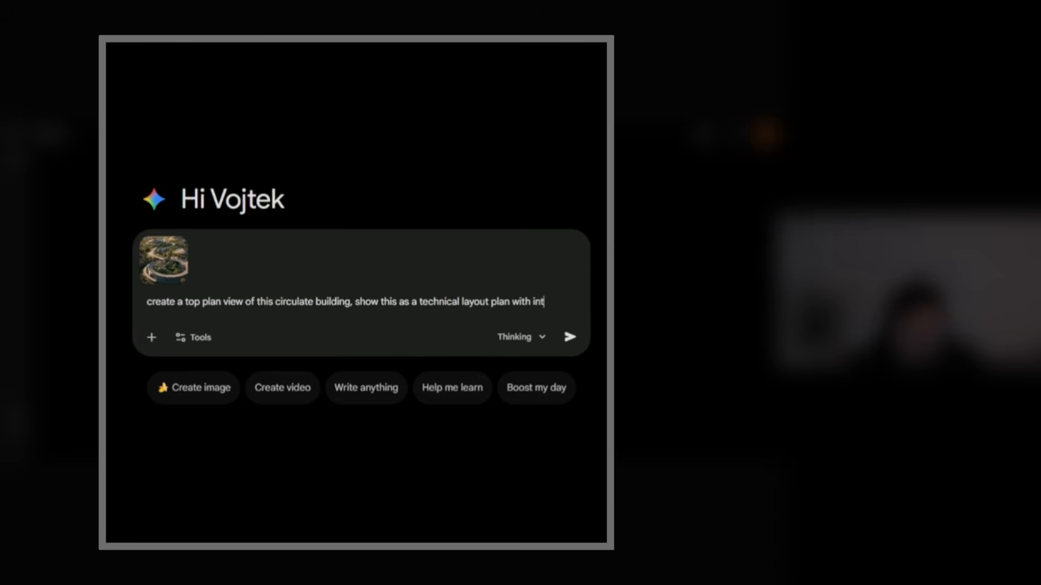
pyautogui.write('erior arrangements')
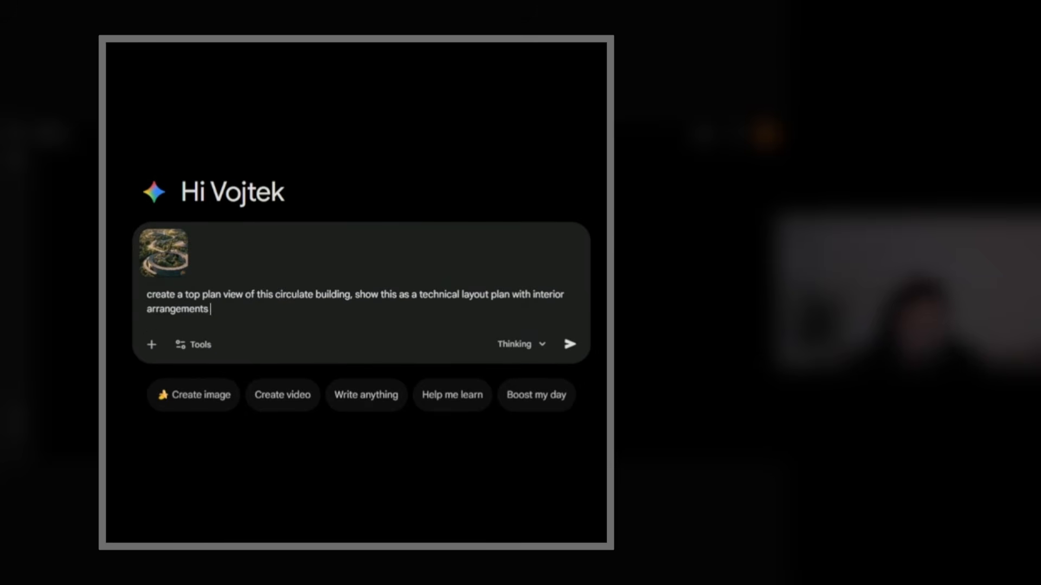
pyautogui.click(217, 395)
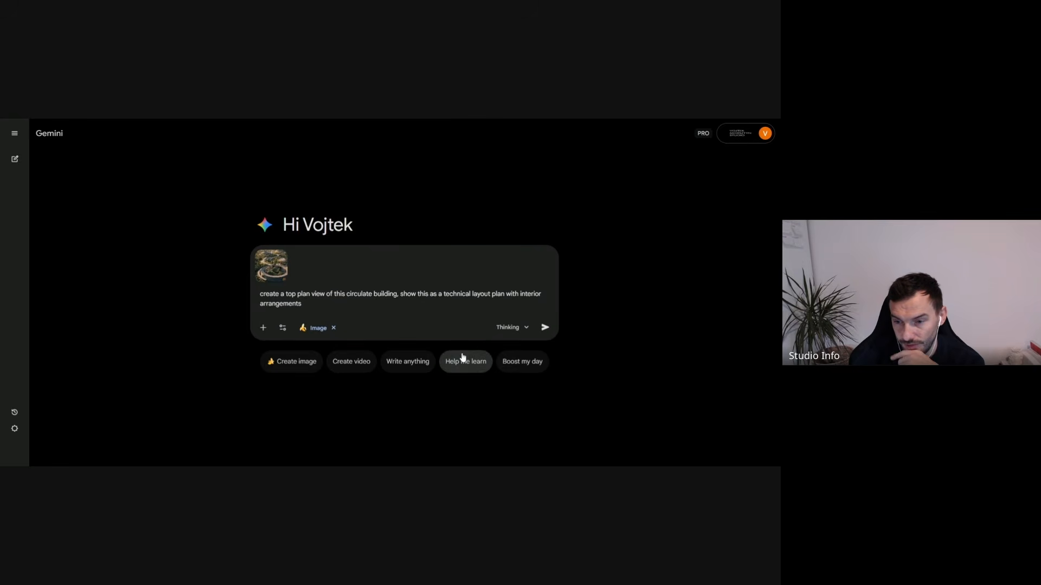
pyautogui.click(544, 328)
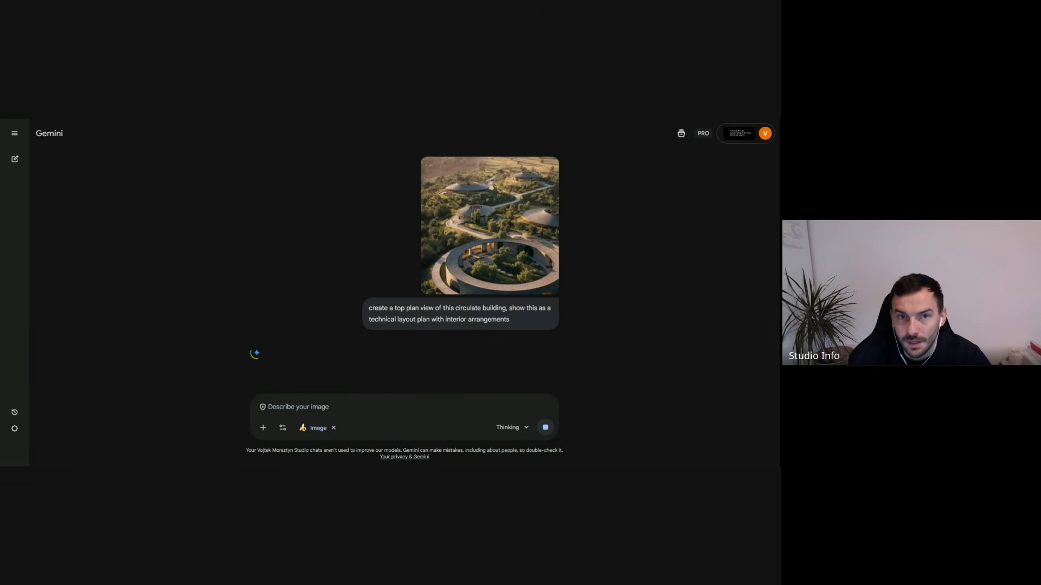
# - Switch to the Firefly board and change the Annotatisions label below Base Image to "Exploded View"
pyautogui.hotkey('ctrl', 'Tab')
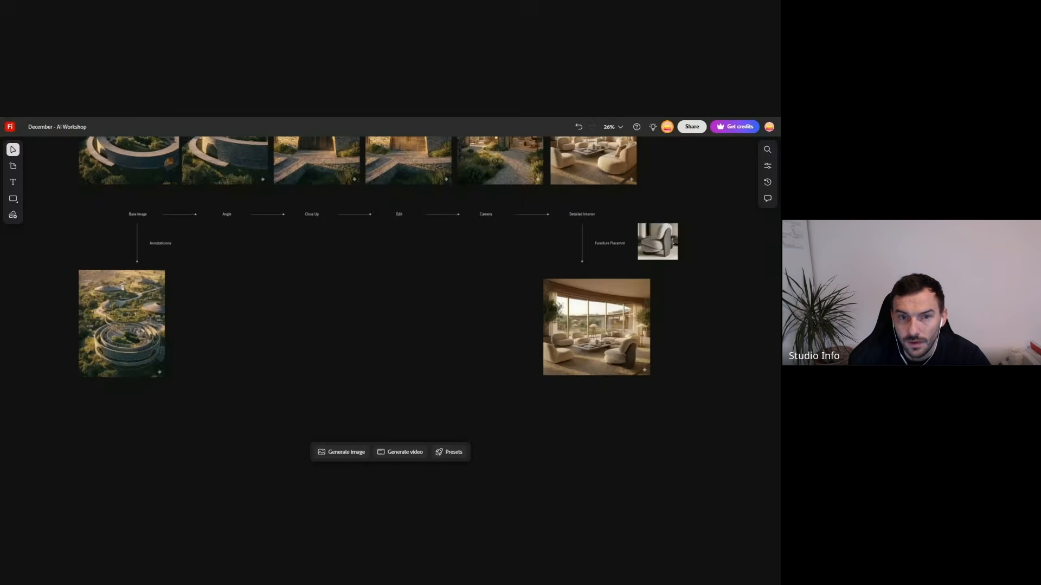
pyautogui.scroll(3, 164, 342)
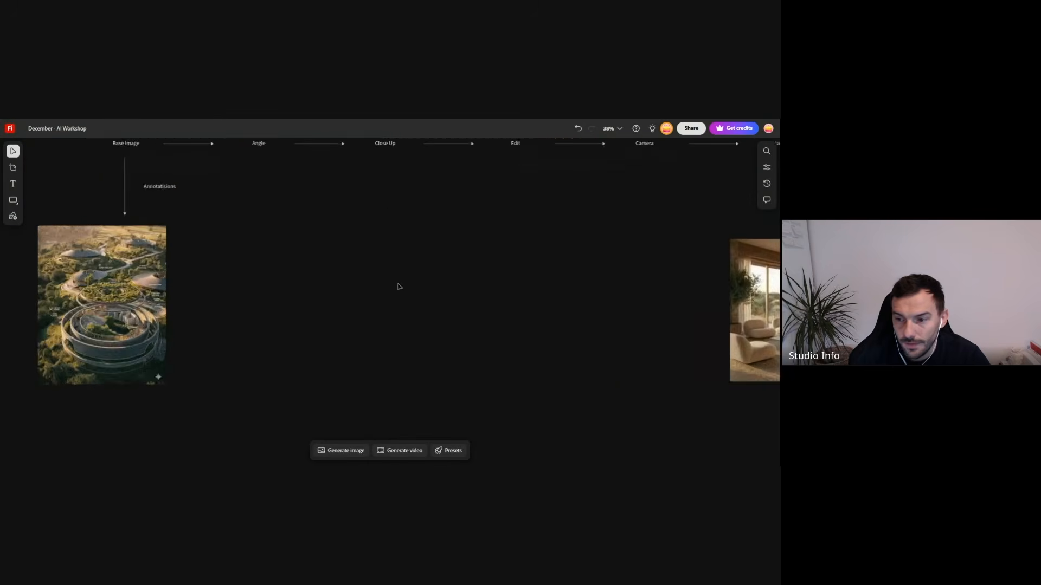
pyautogui.scroll(-3, 412, 289)
pyautogui.scroll(1, 165, 304)
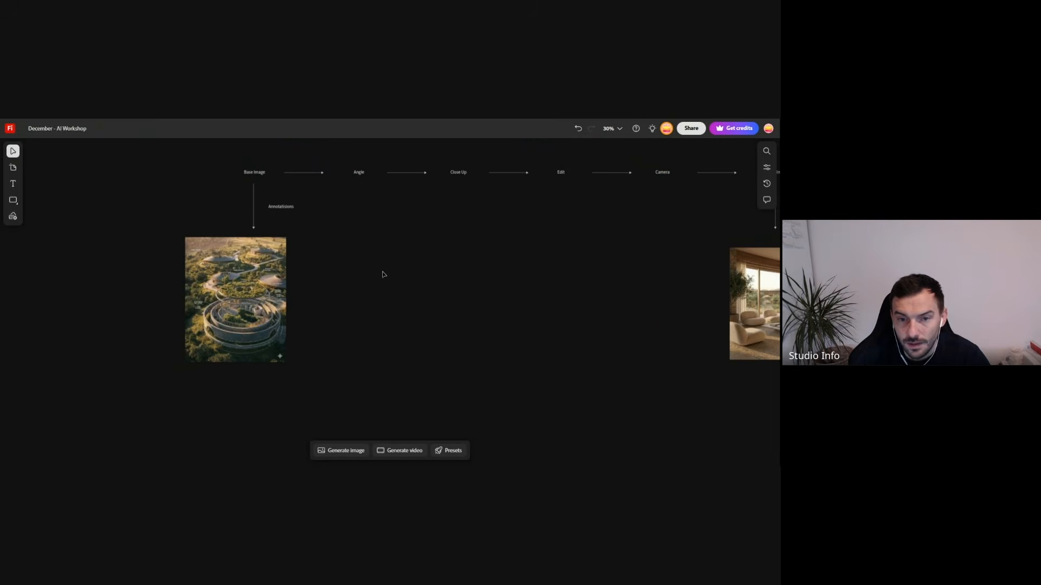
pyautogui.scroll(-1, 196, 299)
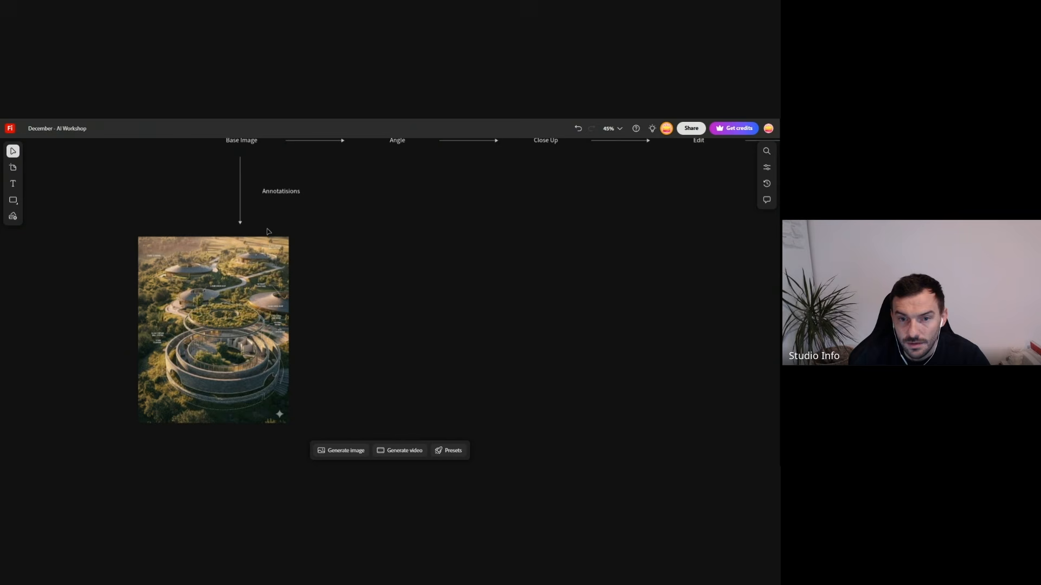
pyautogui.doubleClick(278, 194)
pyautogui.write('Exp')
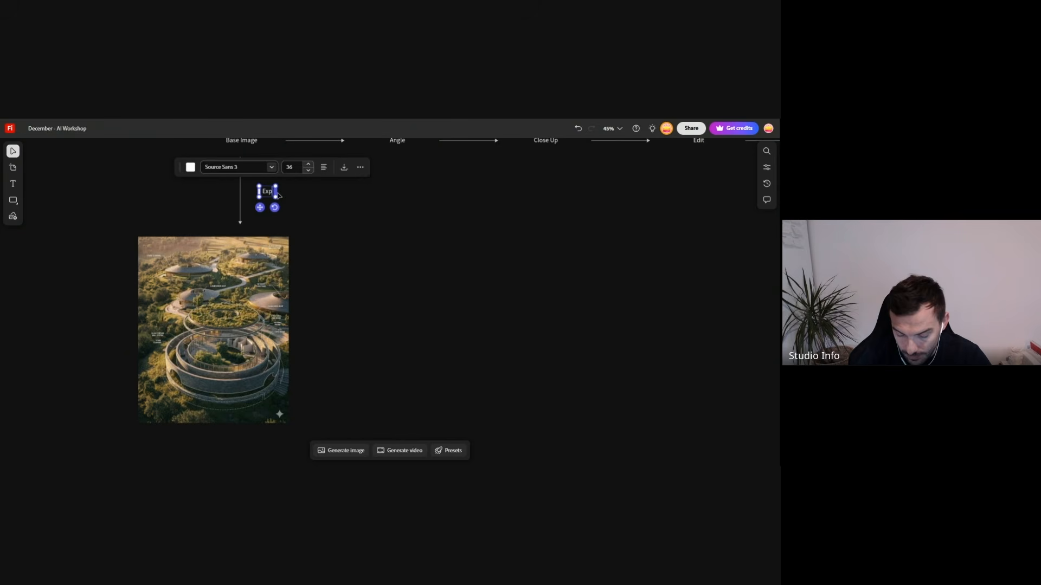
pyautogui.write('loded View')
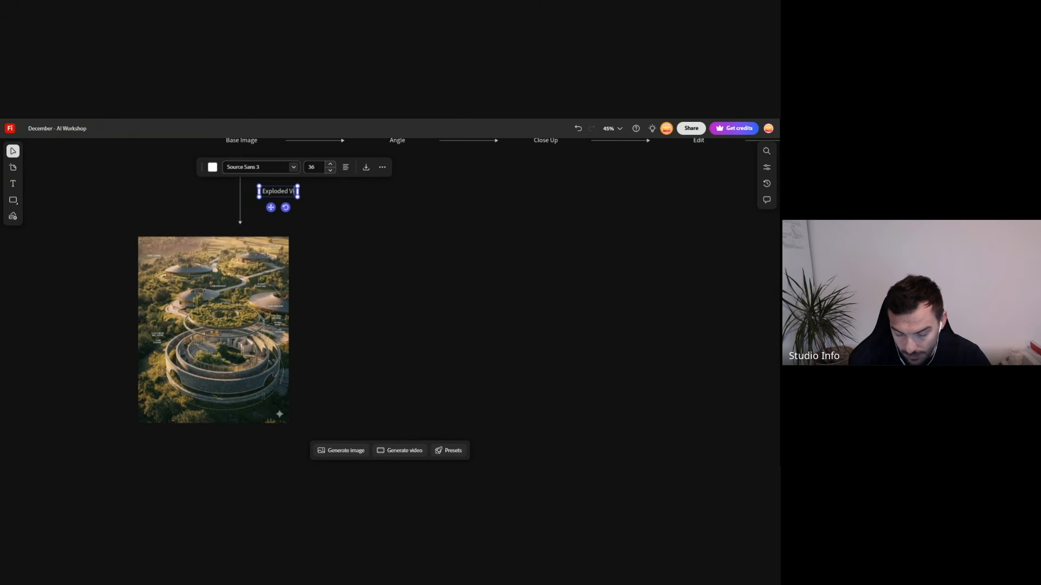
pyautogui.click(381, 313)
# - Copy the vertical arrow and its Exploded View label to below the exploded view image
pyautogui.scroll(-5, 381, 313)
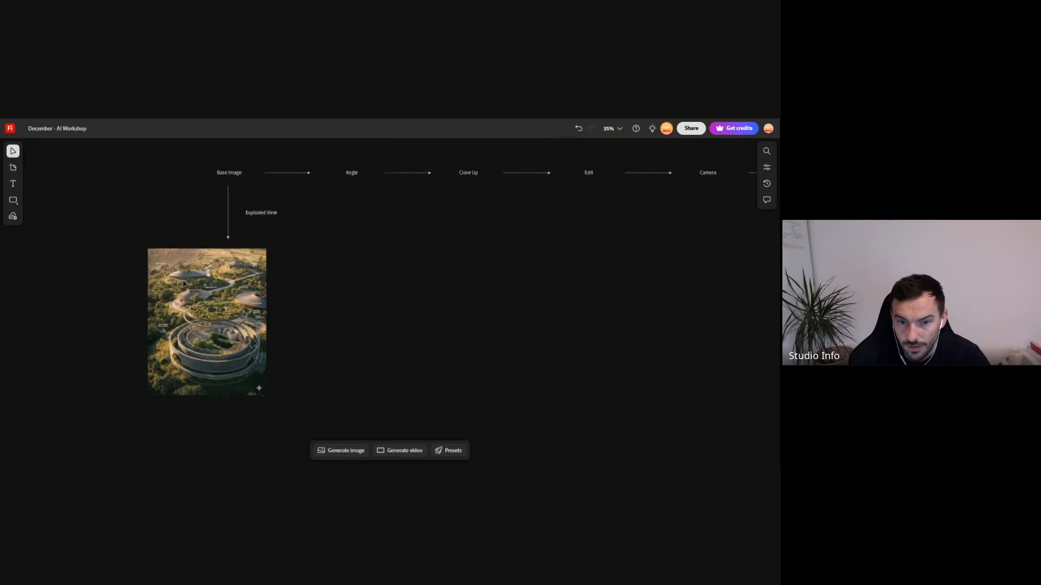
pyautogui.scroll(2, 221, 331)
pyautogui.scroll(1, 222, 331)
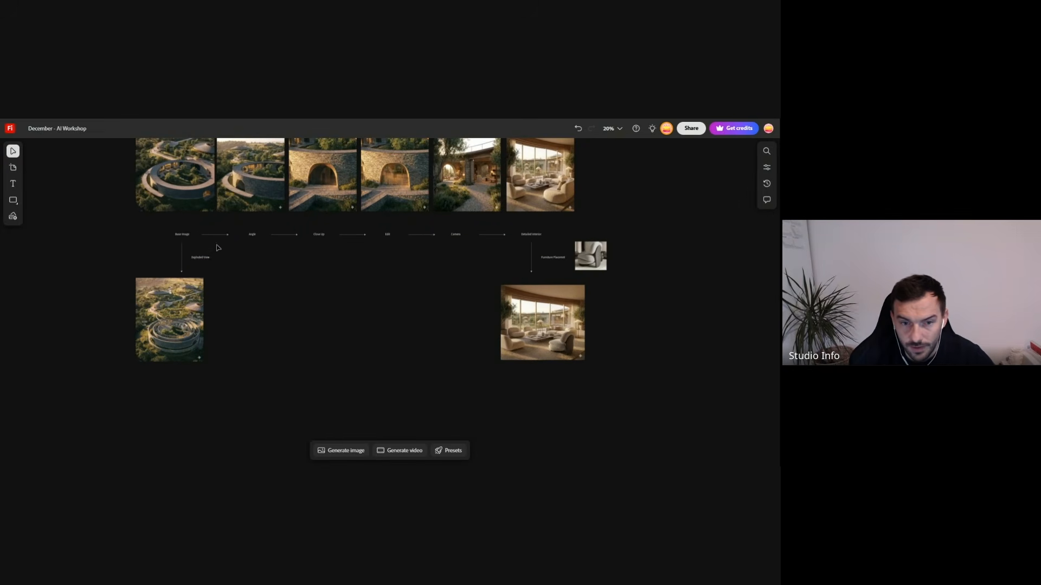
pyautogui.moveTo(225, 251); pyautogui.dragTo(221, 394)
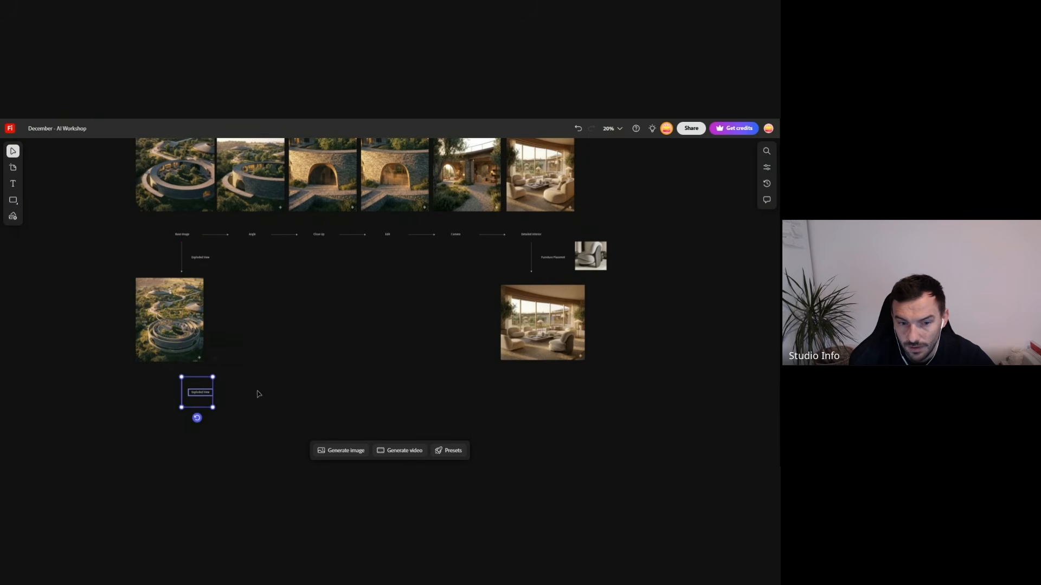
pyautogui.click(620, 121)
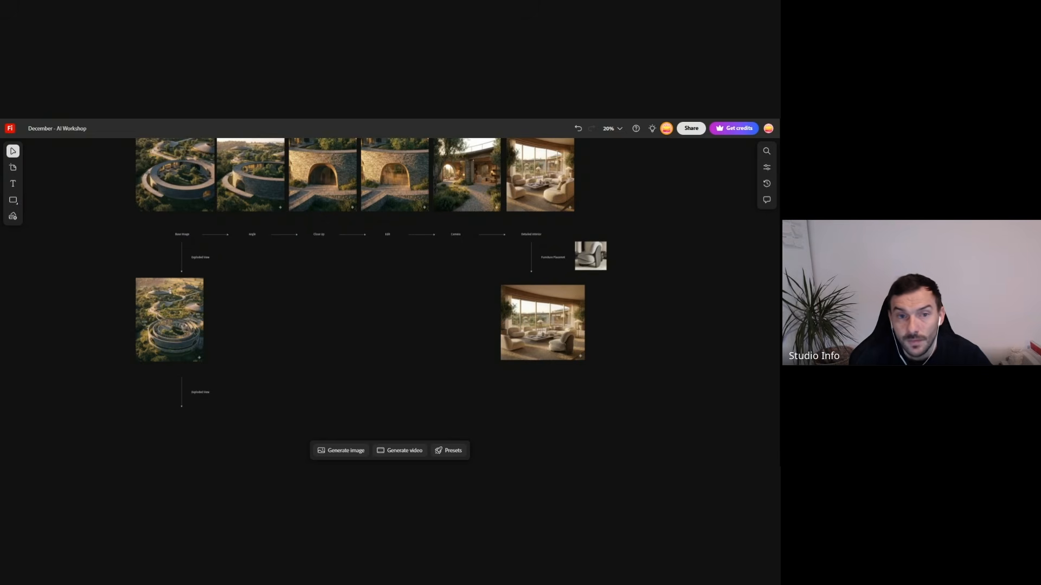
# - Return to the Gemini chat and examine the generated circular plan enlarged, along with its prompt and the attached aerial image
pyautogui.click(200, 116)
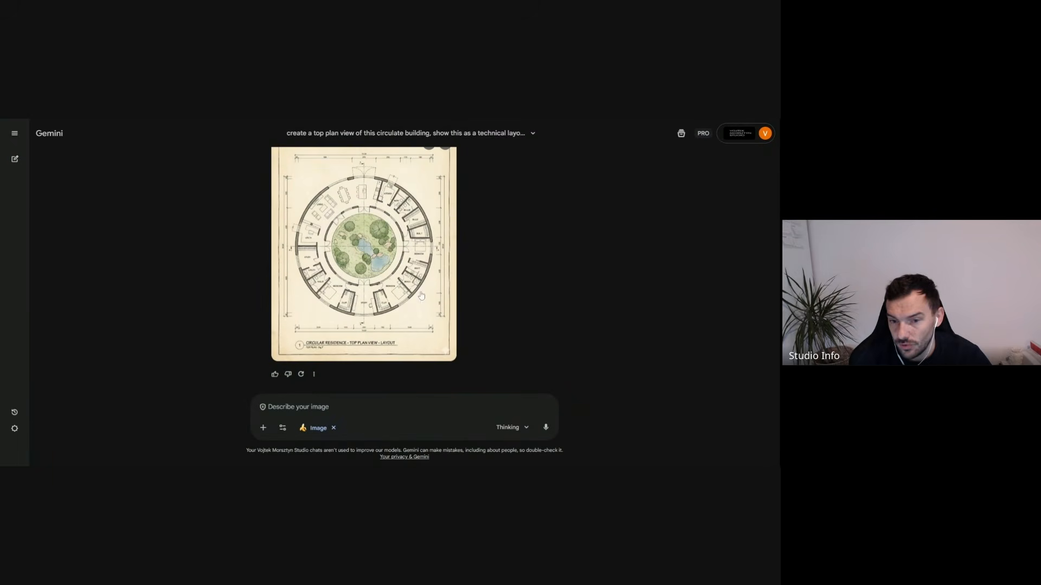
pyautogui.click(379, 265)
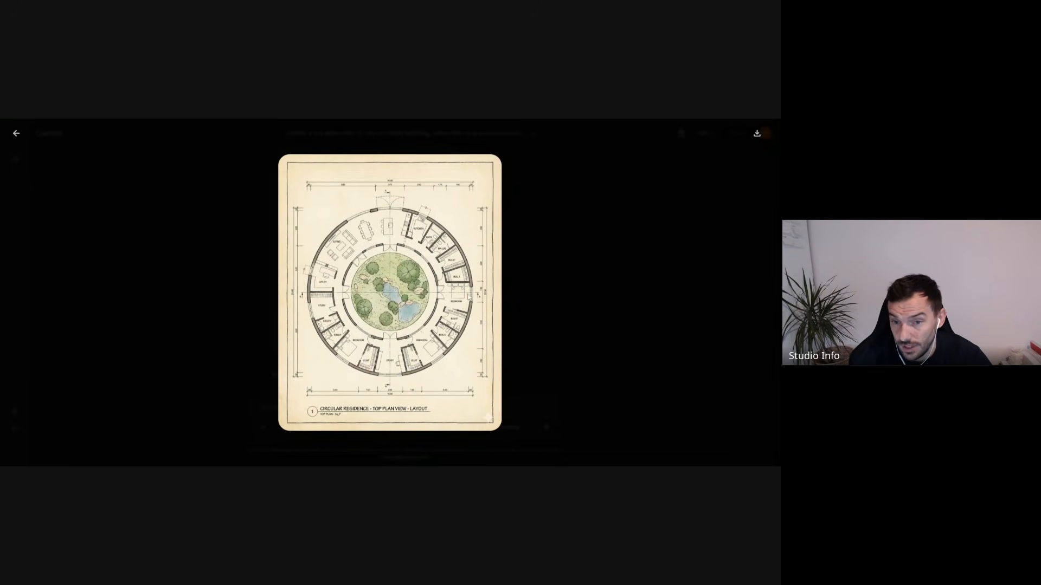
pyautogui.click(525, 366)
pyautogui.scroll(5, 437, 319)
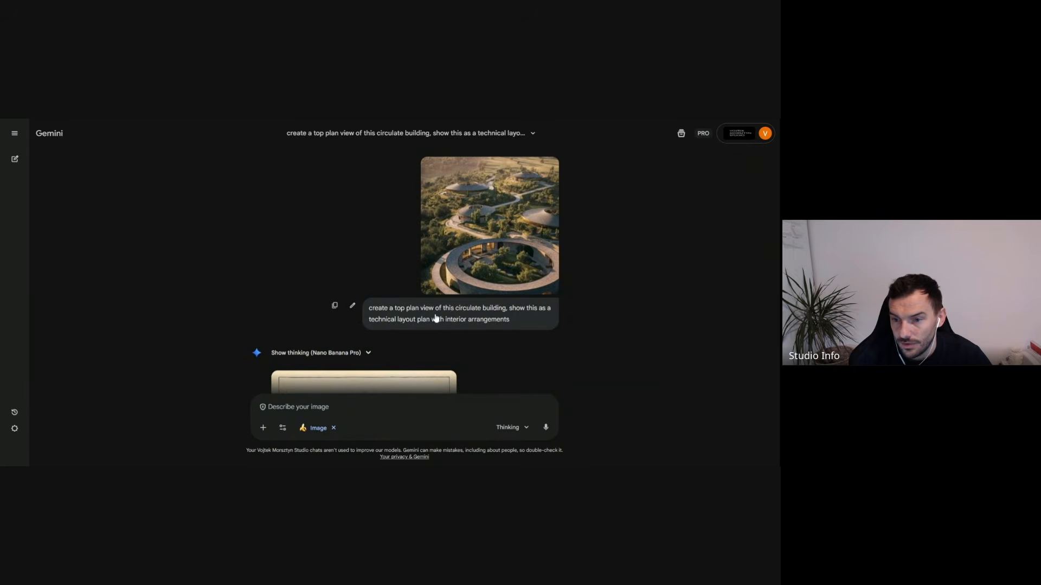
pyautogui.scroll(-5, 436, 319)
pyautogui.scroll(5, 461, 304)
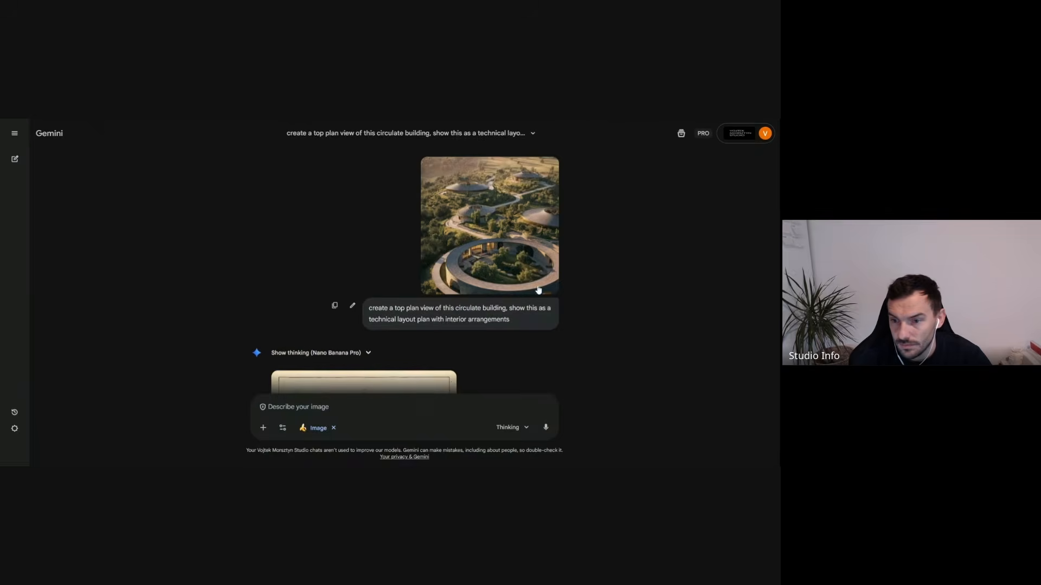
pyautogui.click(519, 277)
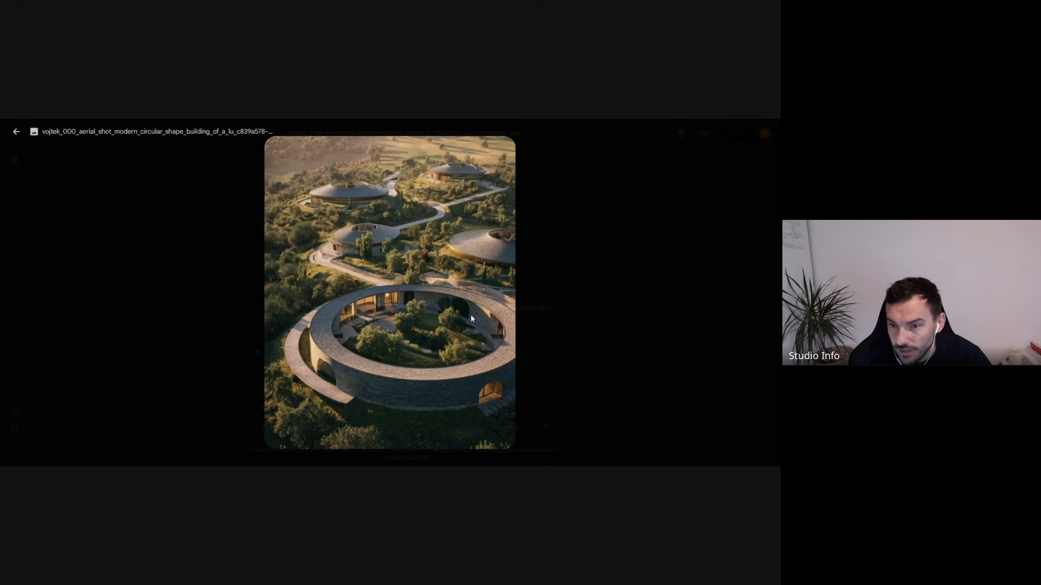
pyautogui.click(170, 297)
pyautogui.scroll(-5, 369, 288)
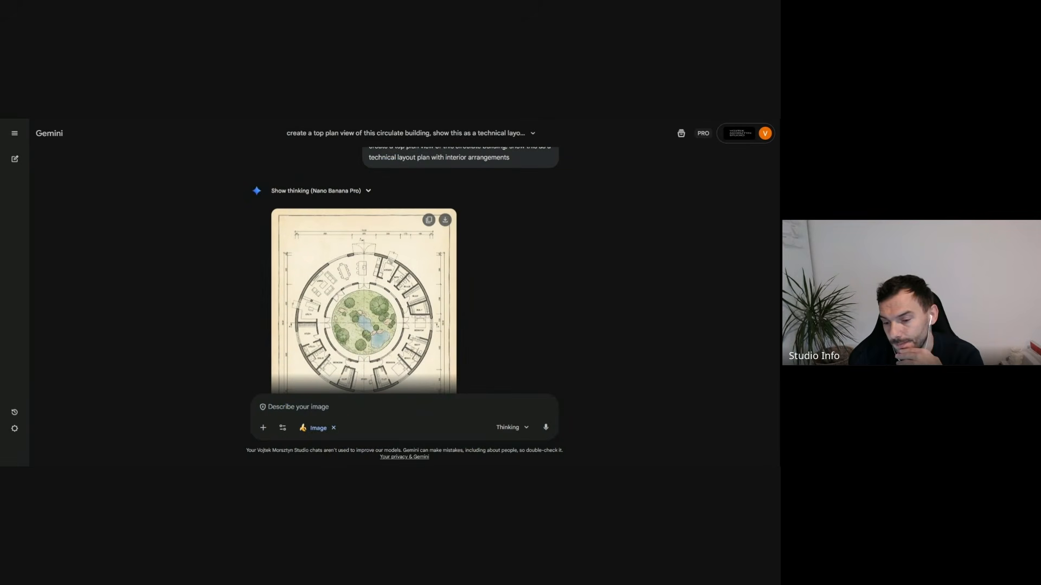
# - Compare the plan's room layout and courtyard with the aerial base image, viewing each enlarged in turn
pyautogui.click(437, 339)
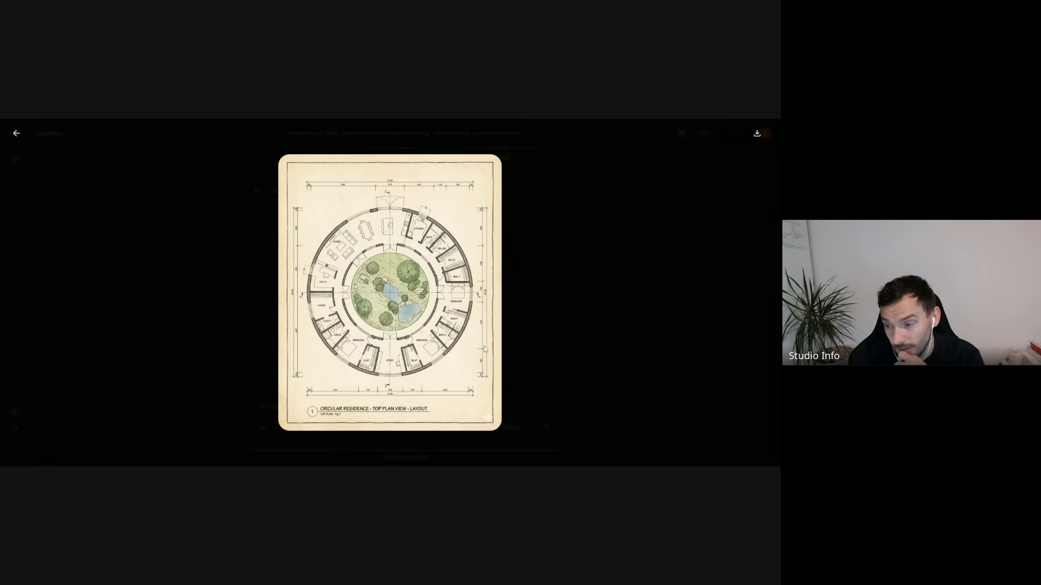
pyautogui.click(530, 368)
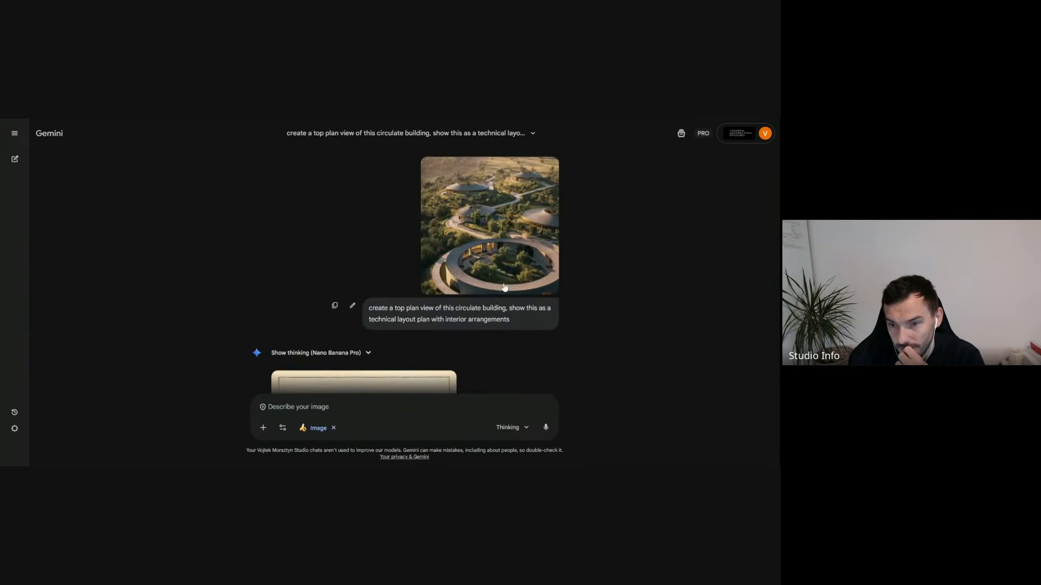
pyautogui.click(487, 271)
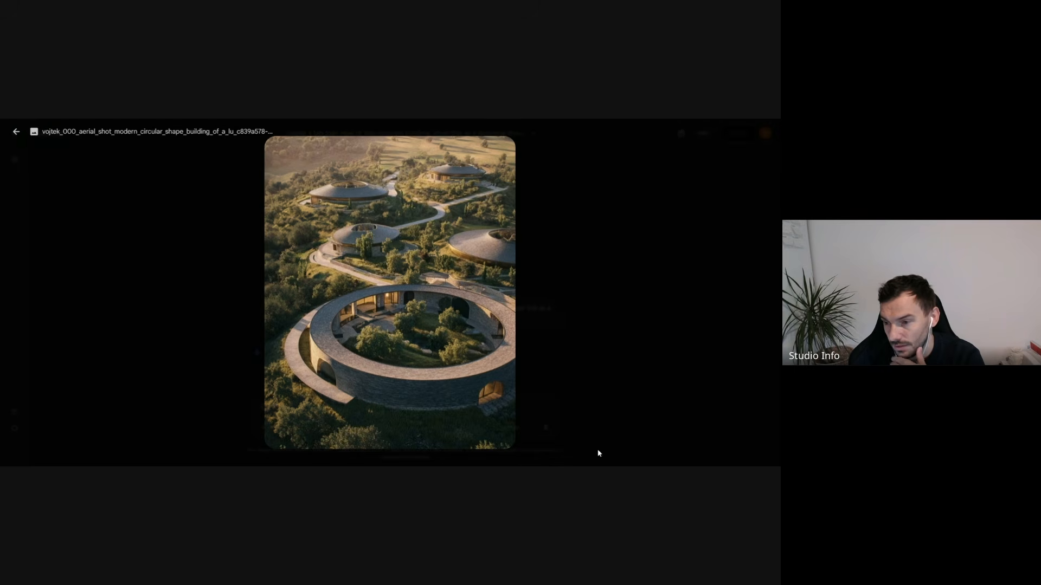
pyautogui.click(562, 390)
pyautogui.scroll(-5, 457, 318)
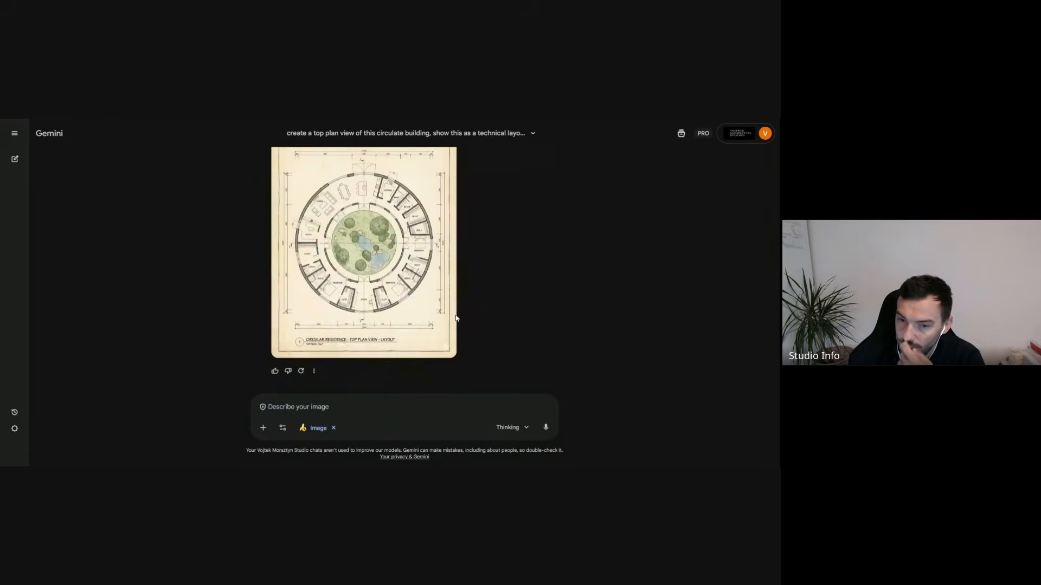
pyautogui.click(406, 281)
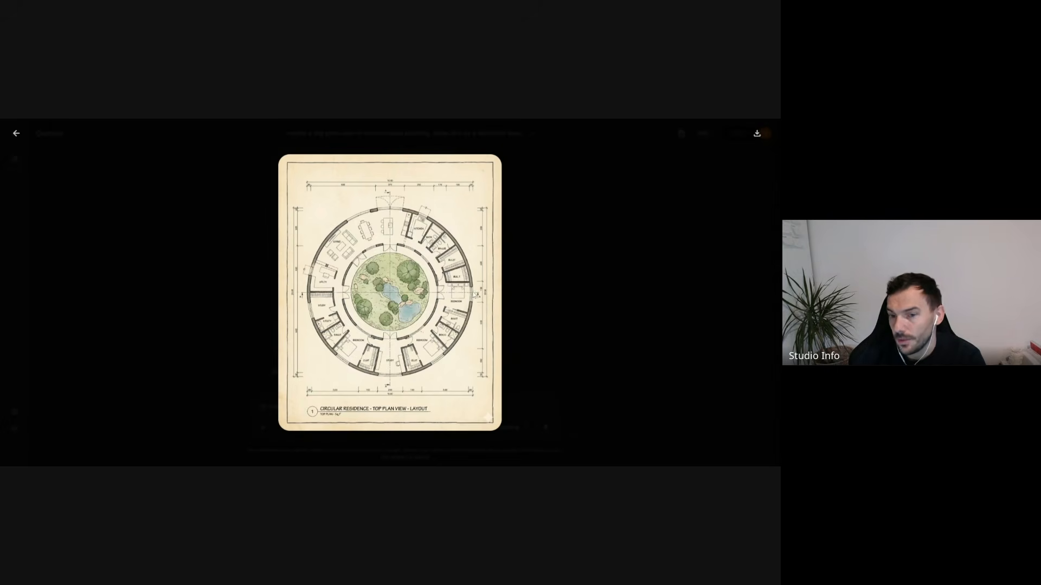
pyautogui.press('Escape')
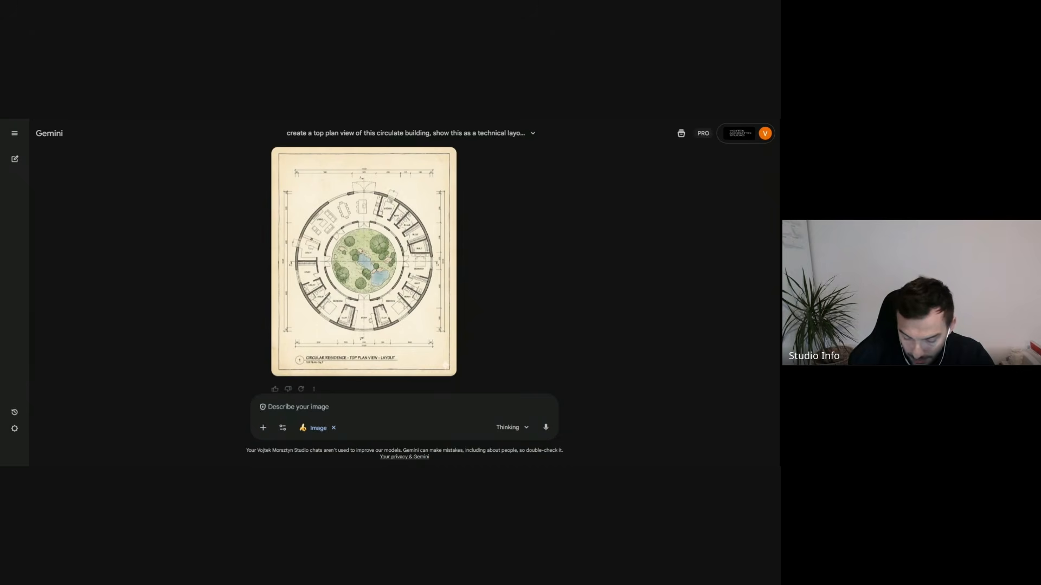
# - Generate a revised plan with the prompt "turn this into black and white clean architectural plan" and open the result enlarged
pyautogui.write('turn thi')
pyautogui.write('s into black an')
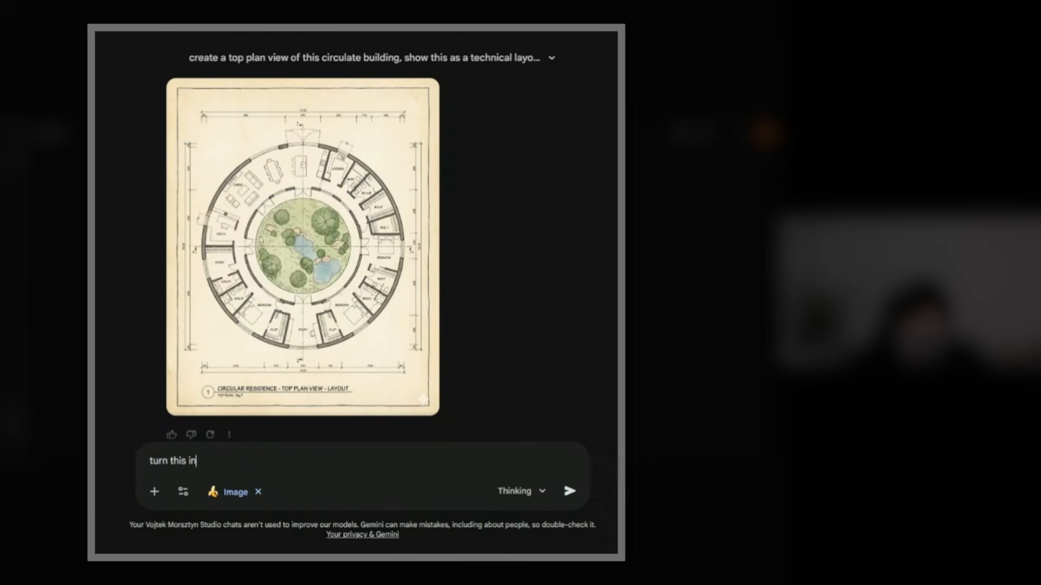
pyautogui.write('d wh')
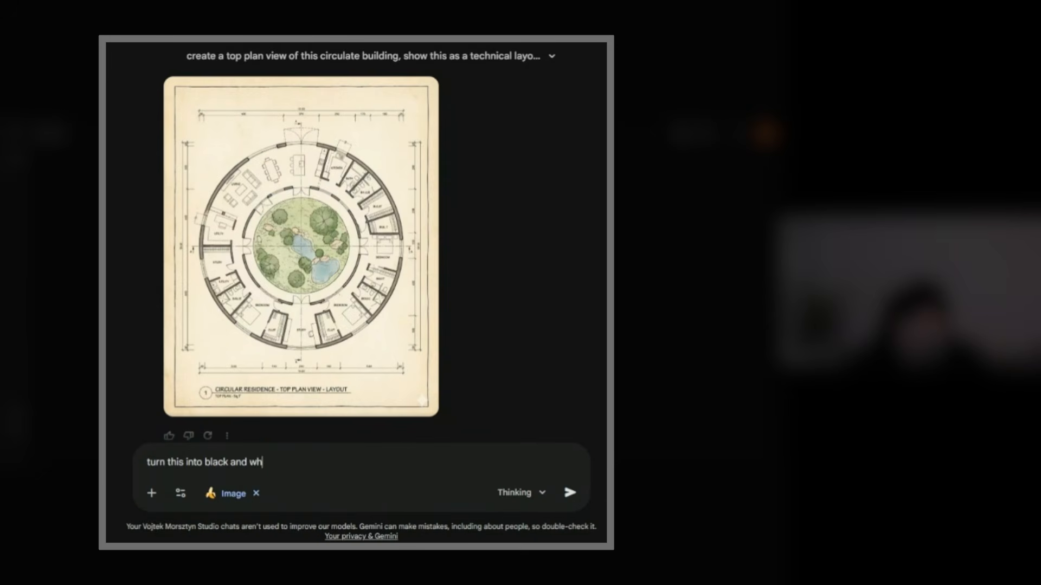
pyautogui.write('j')
pyautogui.press('BackSpace')
pyautogui.write('ite clean architectural plan')
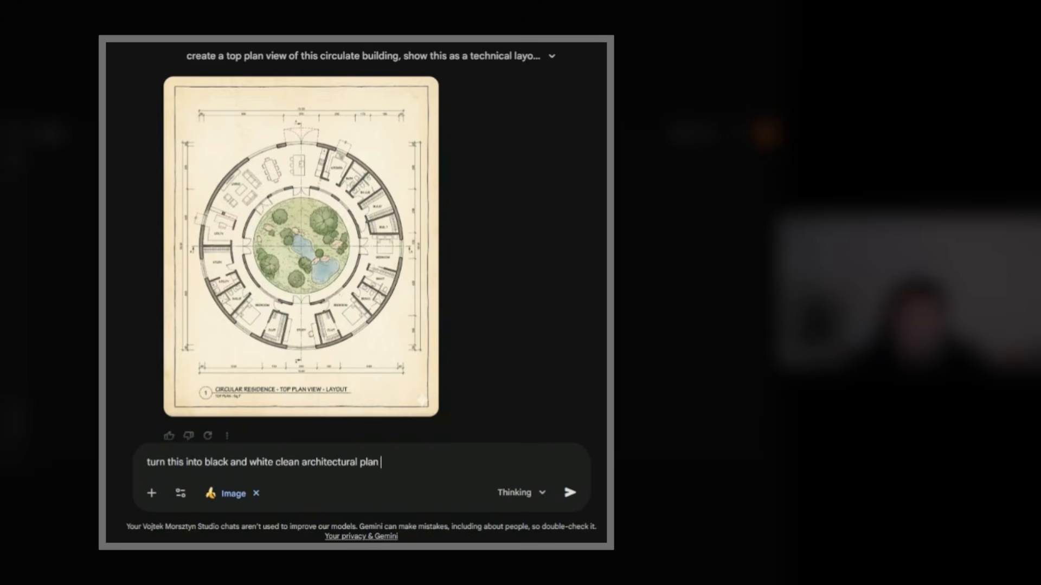
pyautogui.click(569, 493)
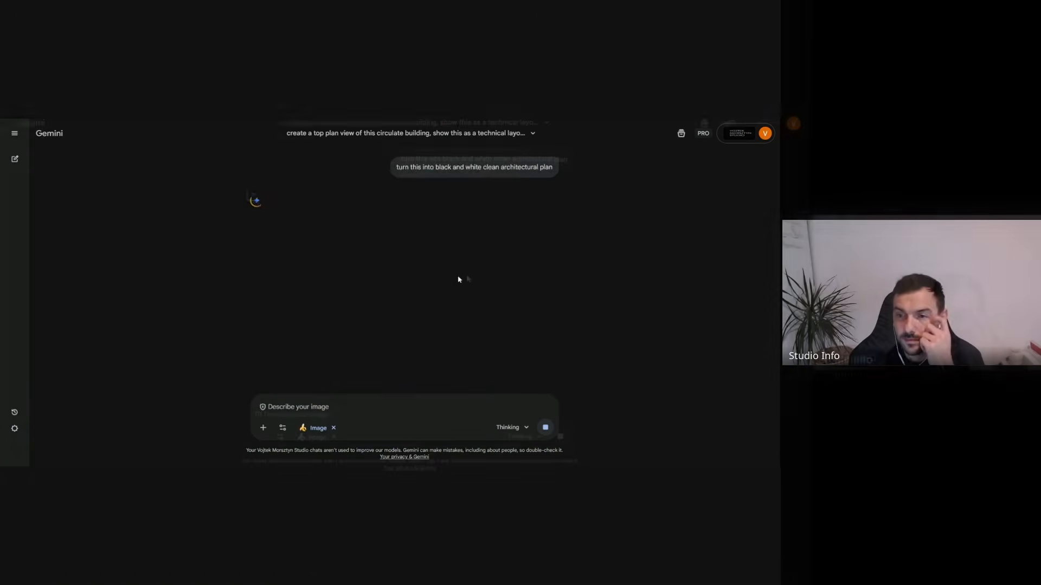
pyautogui.scroll(5, 461, 279)
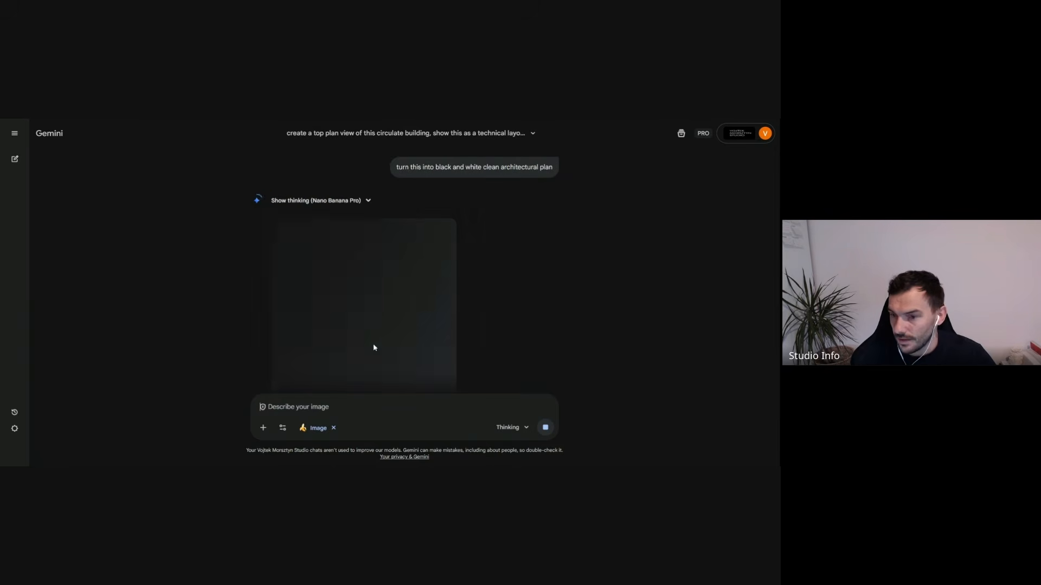
pyautogui.click(399, 332)
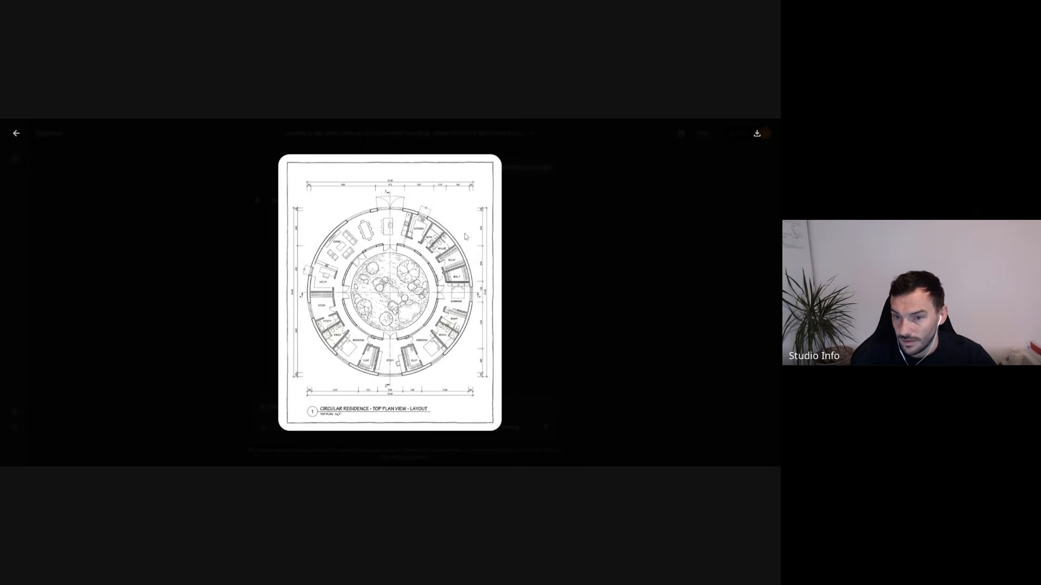
# - Close the enlarged black-and-white plan and review the chat's aerial base image, both plan prompts and the two generated plans
pyautogui.click(529, 360)
pyautogui.moveTo(443, 181)
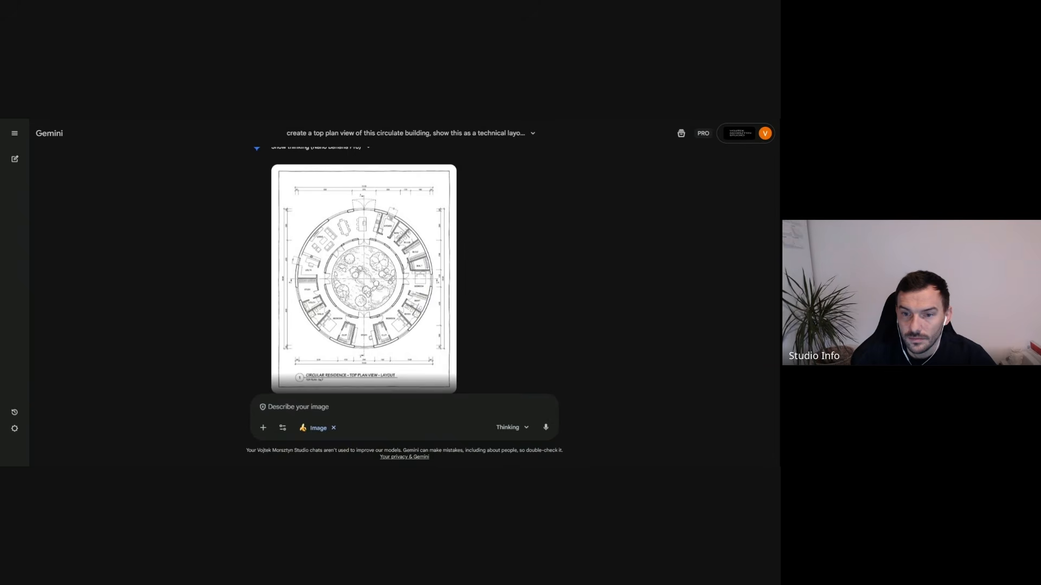
pyautogui.scroll(-1, 363, 271)
pyautogui.scroll(3, 407, 289)
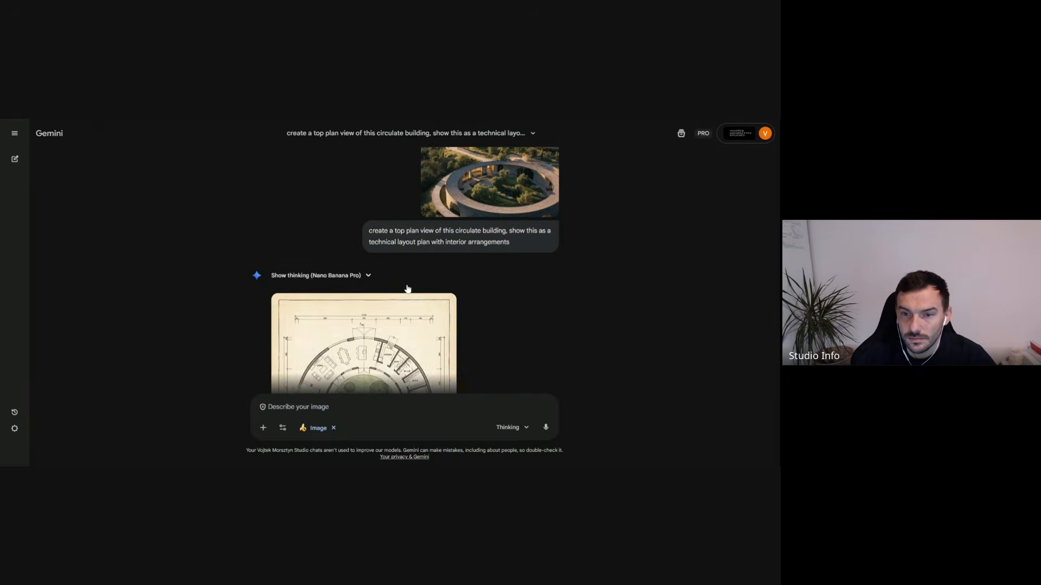
pyautogui.scroll(2, 434, 319)
pyautogui.scroll(-6, 436, 325)
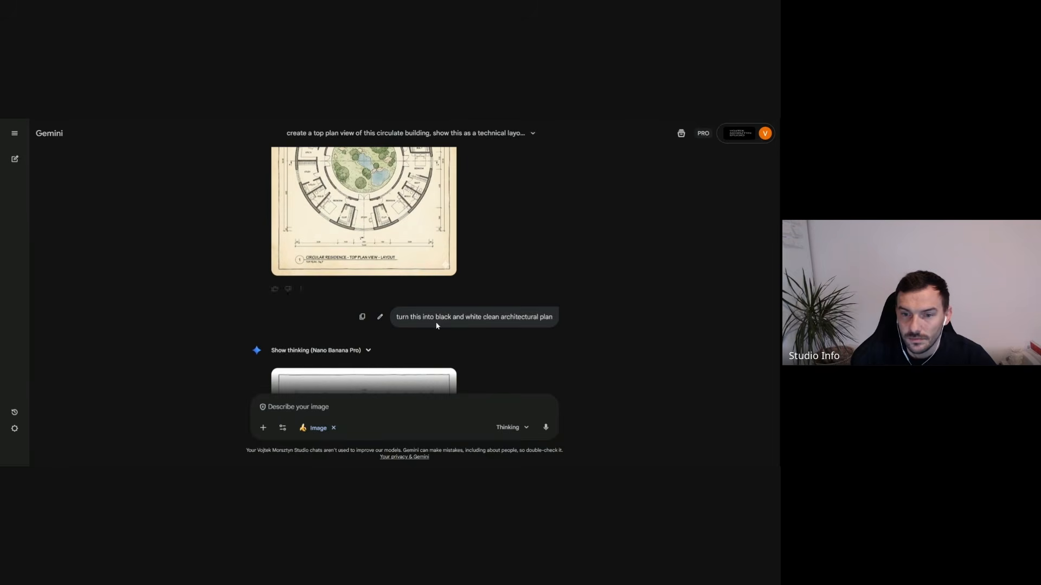
pyautogui.scroll(-4, 437, 325)
pyautogui.scroll(7, 434, 314)
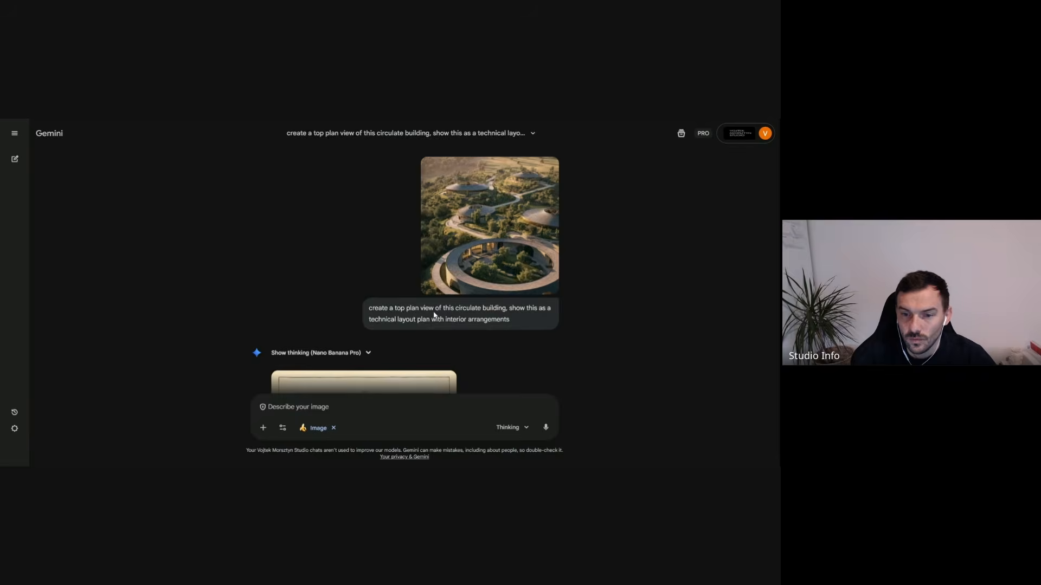
pyautogui.scroll(-3, 373, 297)
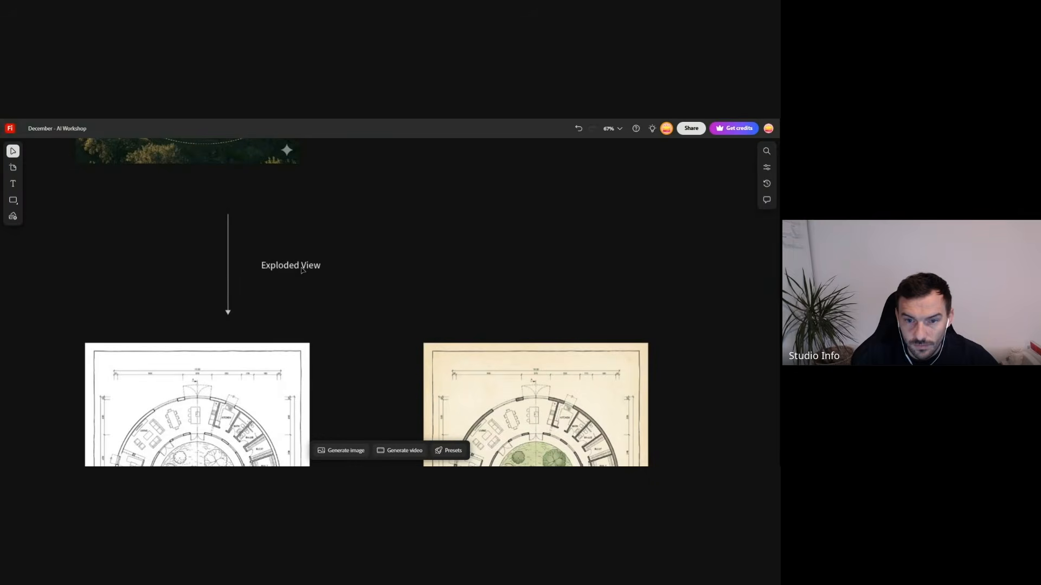
# - On the Firefly board, change the copied Exploded View label above the black-and-white plan to "Technical Plan"
pyautogui.doubleClick(295, 267)
pyautogui.hotkey('ctrl', 'a')
pyautogui.write('Te')
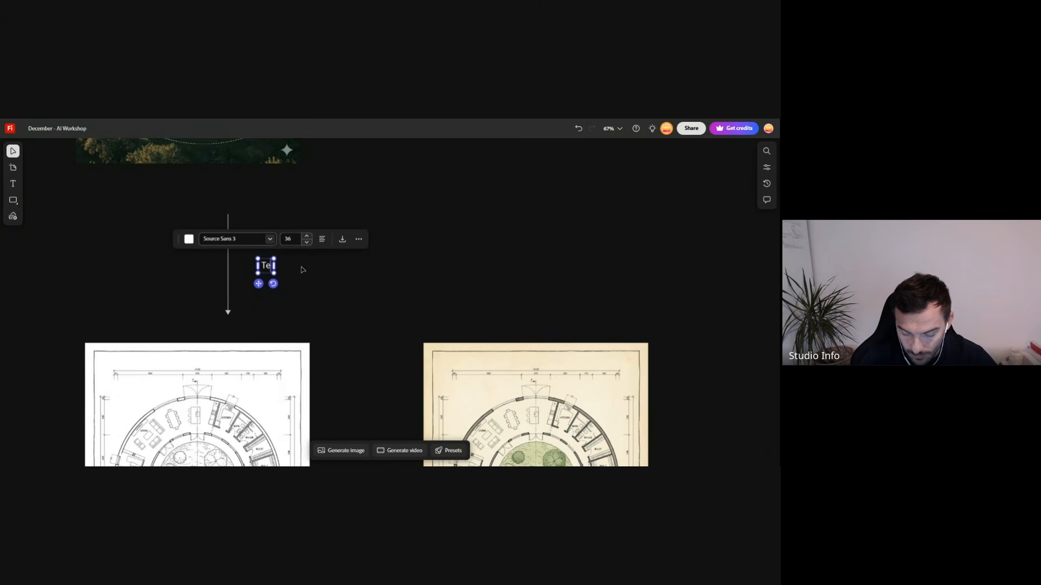
pyautogui.write('chnical Plan')
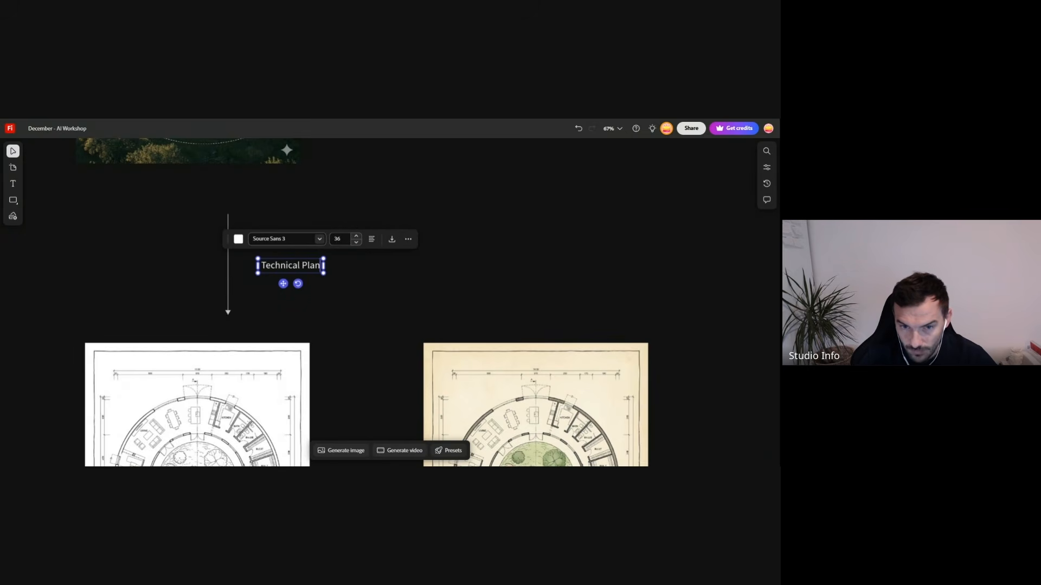
pyautogui.click(362, 335)
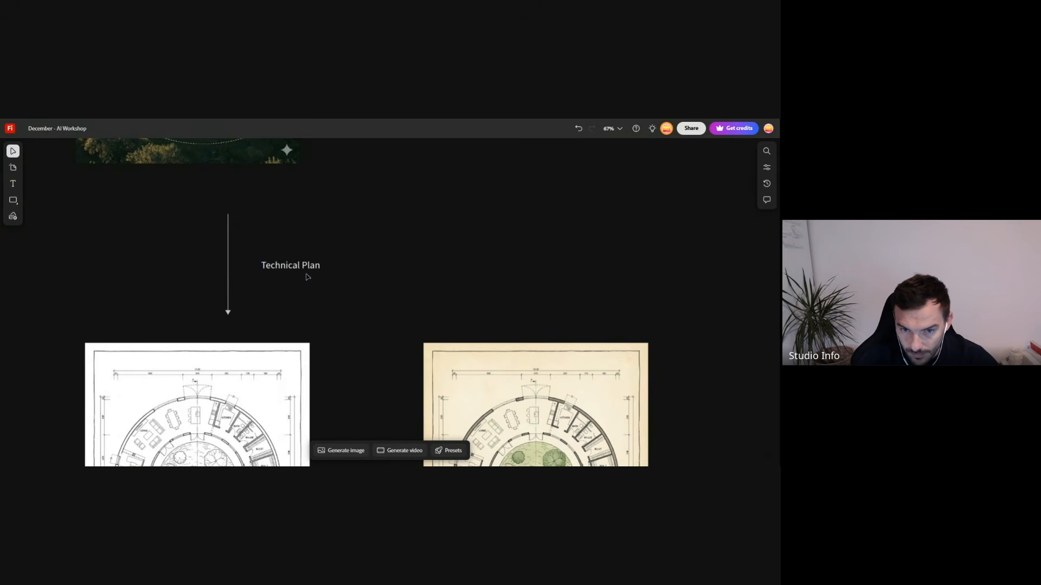
# - Copy the Technical Plan label to above the beige coloured plan, level with the original label
pyautogui.click(297, 265)
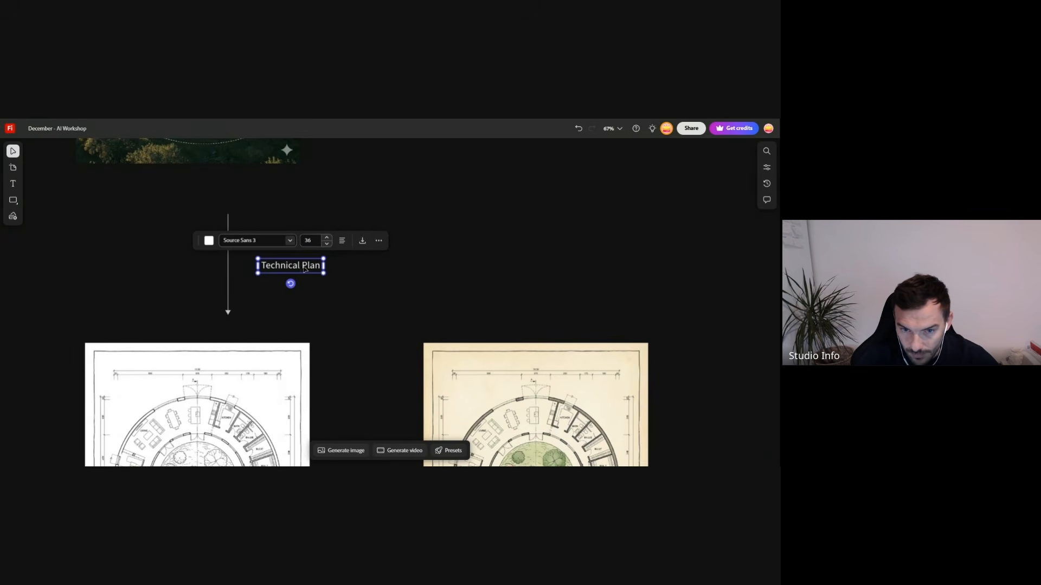
pyautogui.click(529, 274)
pyautogui.doubleClick(303, 269)
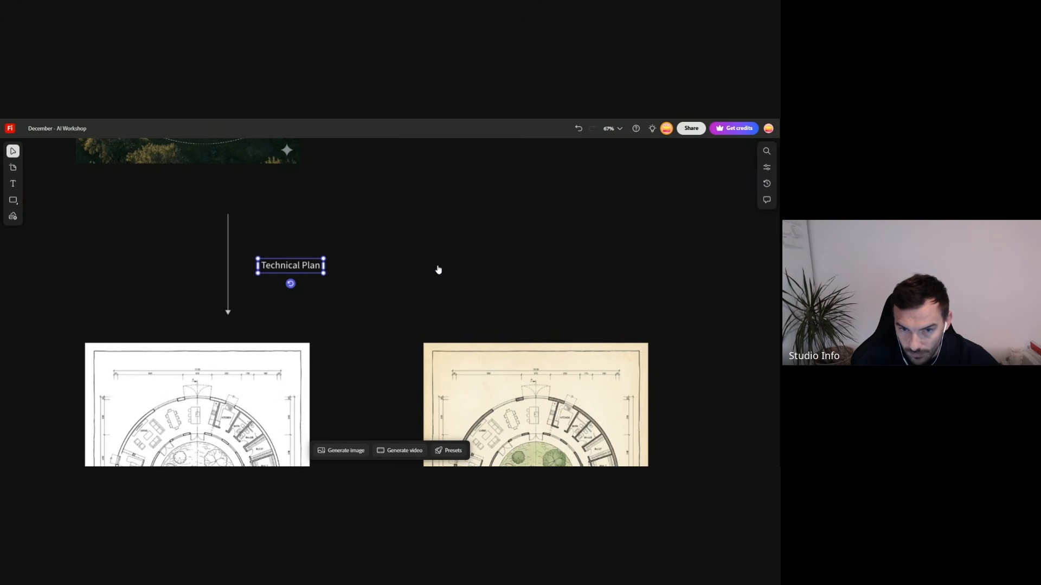
pyautogui.click(382, 300)
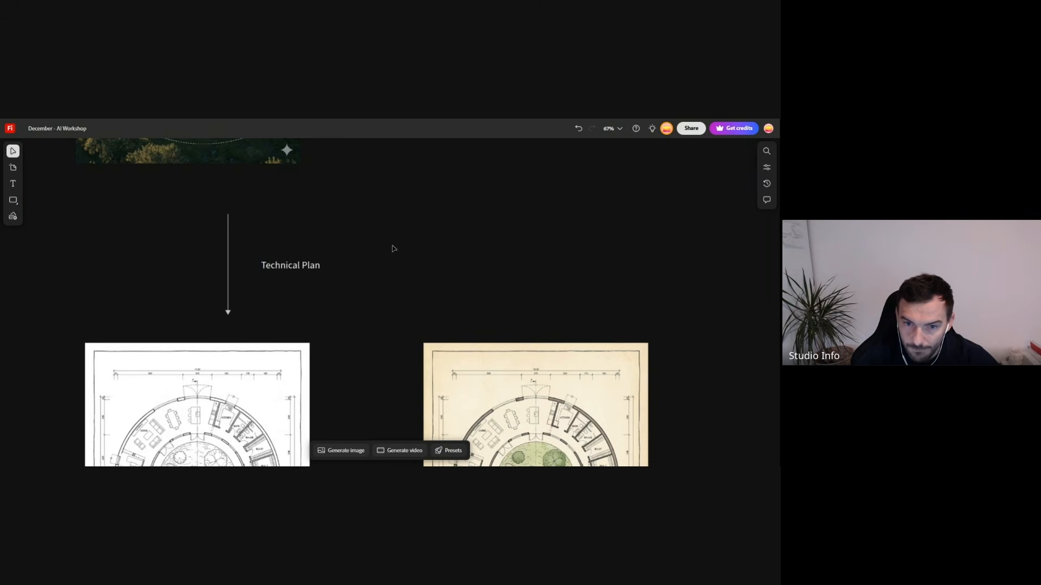
pyautogui.moveTo(392, 245); pyautogui.dragTo(537, 274)
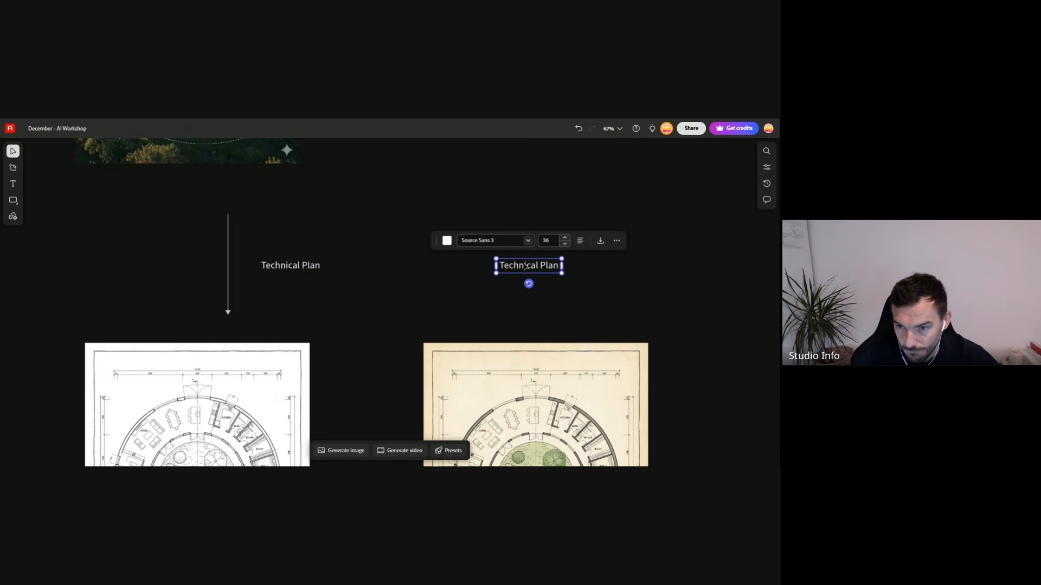
# - Change the text of the copied label above the beige plan to "Presentation Style"
pyautogui.doubleClick(532, 271)
pyautogui.click(532, 273)
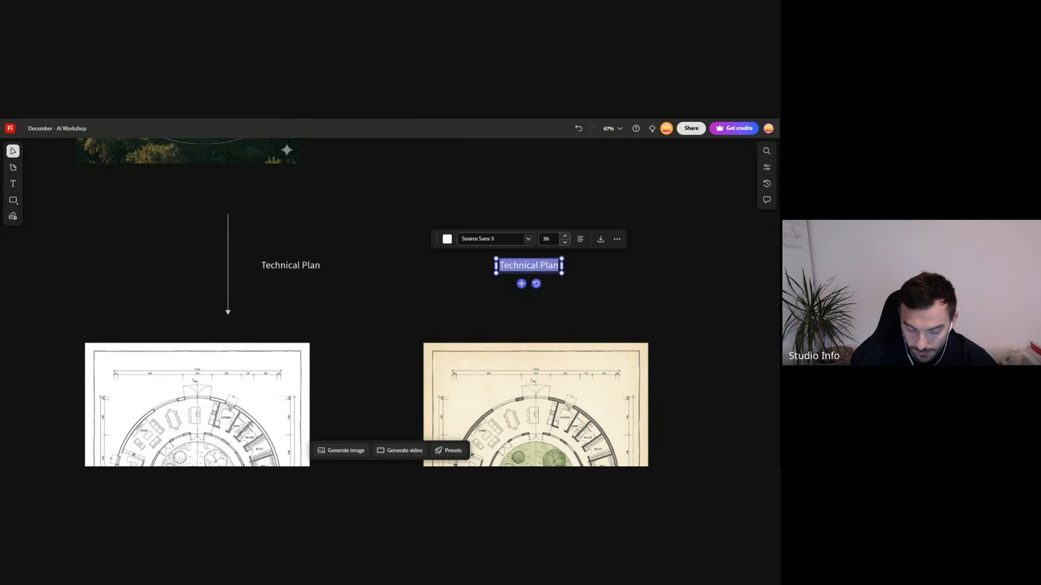
pyautogui.write('Style')
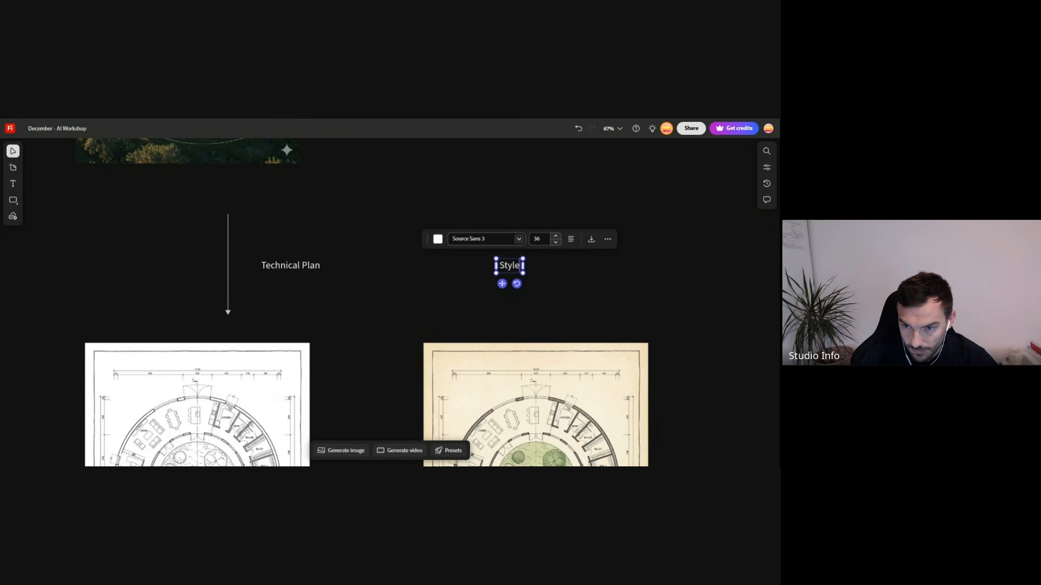
pyautogui.hotkey('ctrl', 'a')
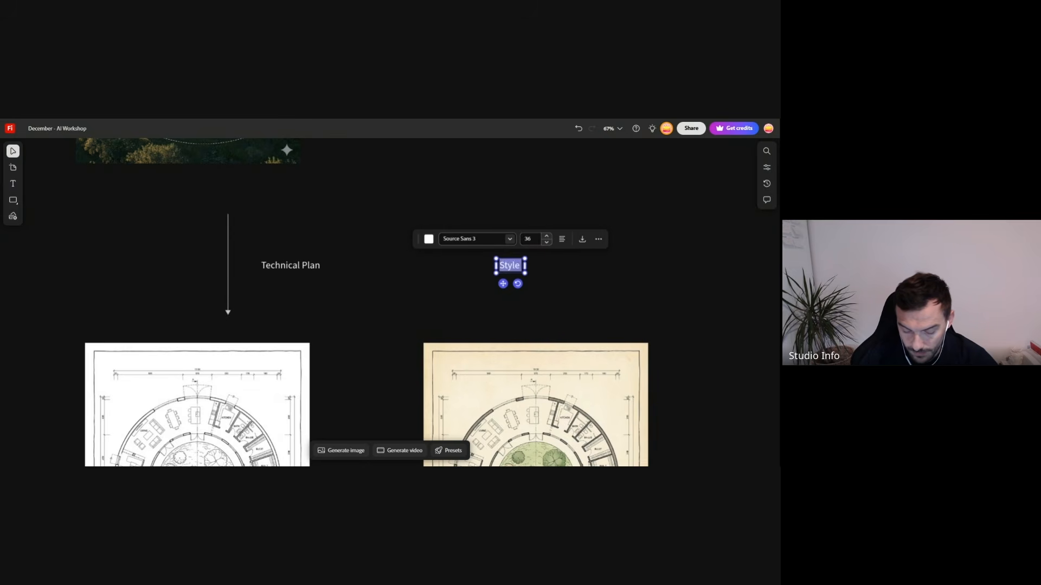
pyautogui.write('Presentation')
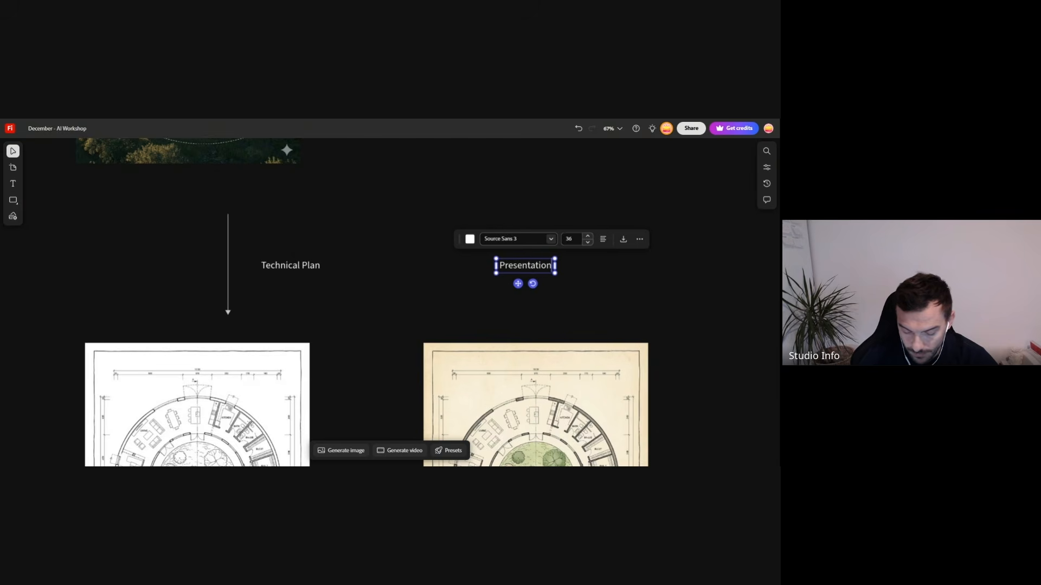
pyautogui.write(' Style')
pyautogui.click(410, 289)
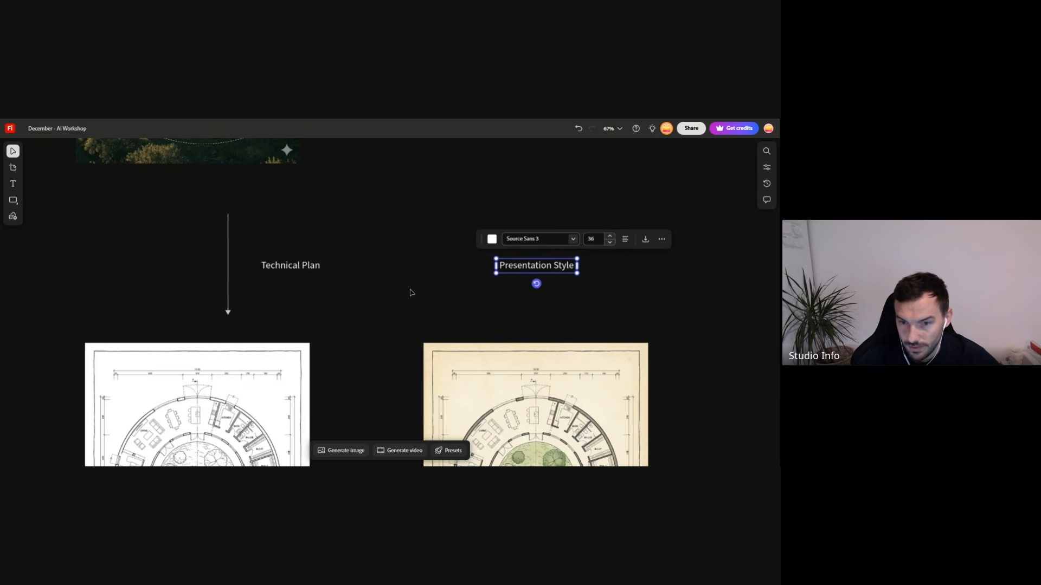
pyautogui.click(407, 290)
# - Copy the vertical arrow, turn the copy horizontal and place it between the Technical Plan and Presentation Style labels
pyautogui.click(227, 300)
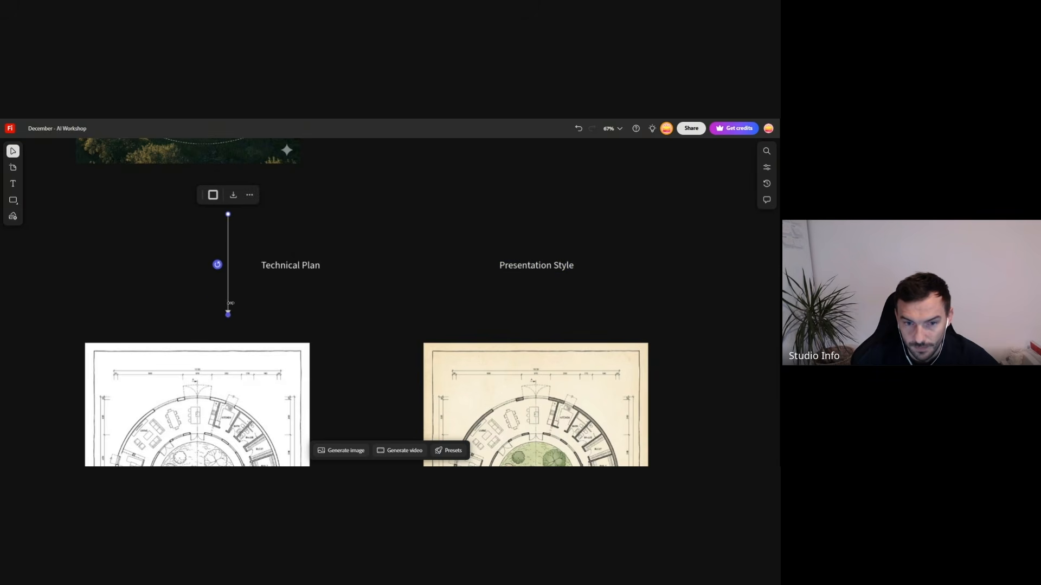
pyautogui.moveTo(228, 279); pyautogui.dragTo(418, 278)
pyautogui.moveTo(418, 315); pyautogui.dragTo(410, 269)
pyautogui.moveTo(482, 268); pyautogui.dragTo(482, 268)
# - Examine the whole workflow diagram, from the row of building views down to the two circular plans
pyautogui.scroll(-3, 357, 304)
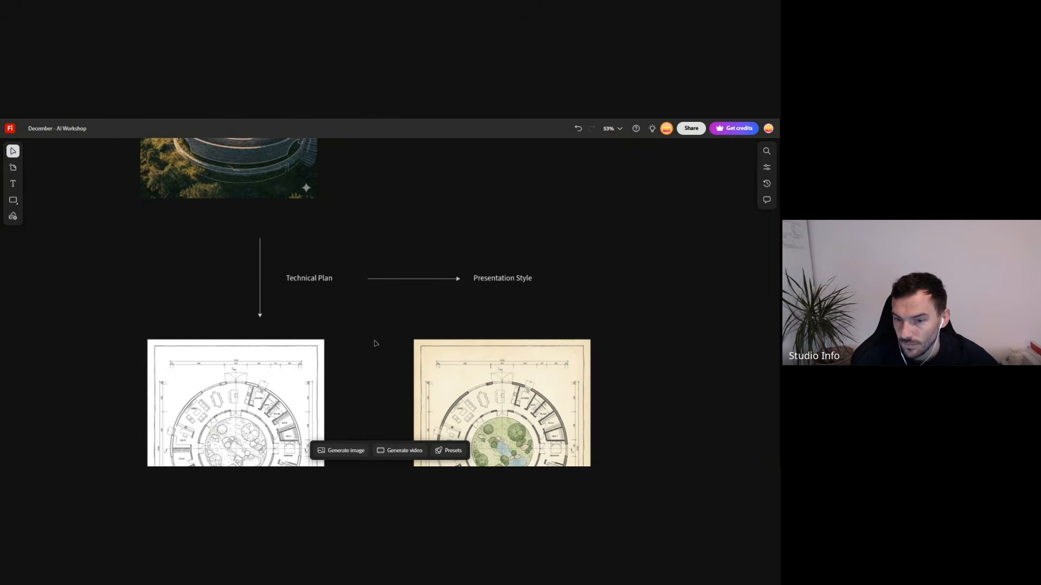
pyautogui.scroll(-3, 350, 282)
pyautogui.scroll(-4, 320, 305)
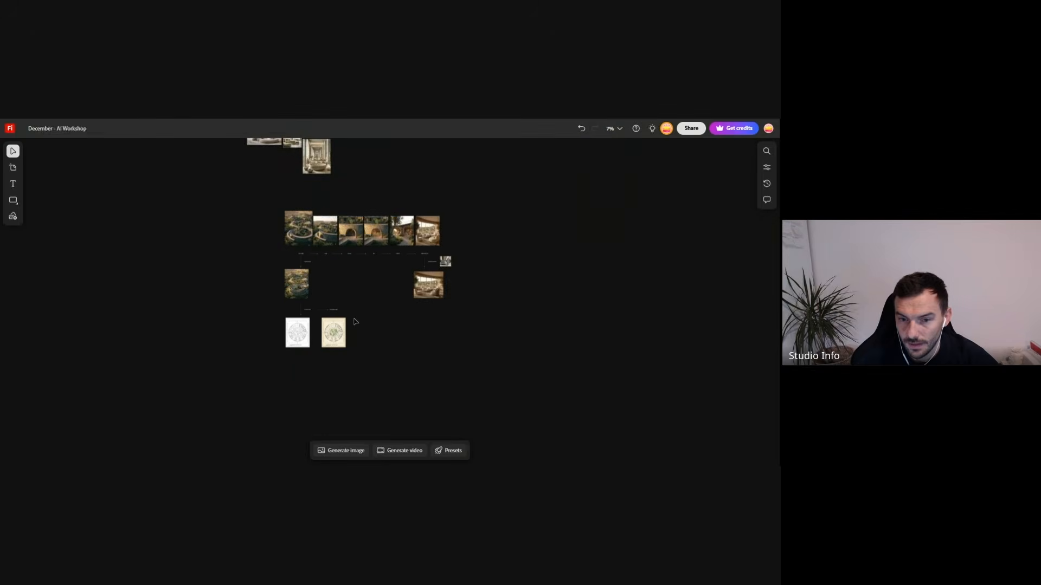
pyautogui.scroll(4, 354, 324)
pyautogui.scroll(-1, 231, 374)
pyautogui.scroll(-2, 232, 374)
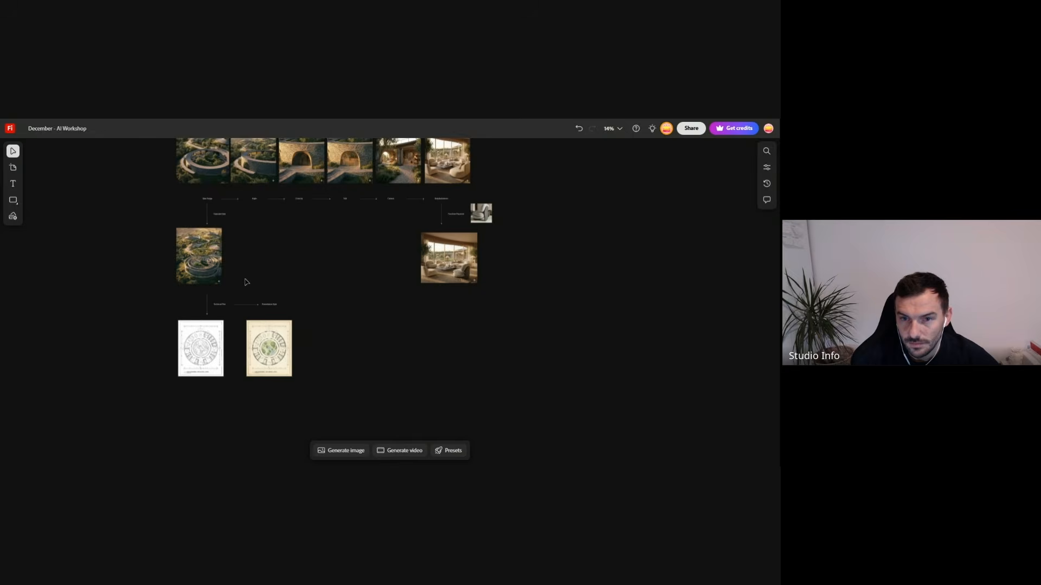
pyautogui.scroll(1, 247, 282)
pyautogui.scroll(1, 383, 353)
pyautogui.scroll(1, 381, 353)
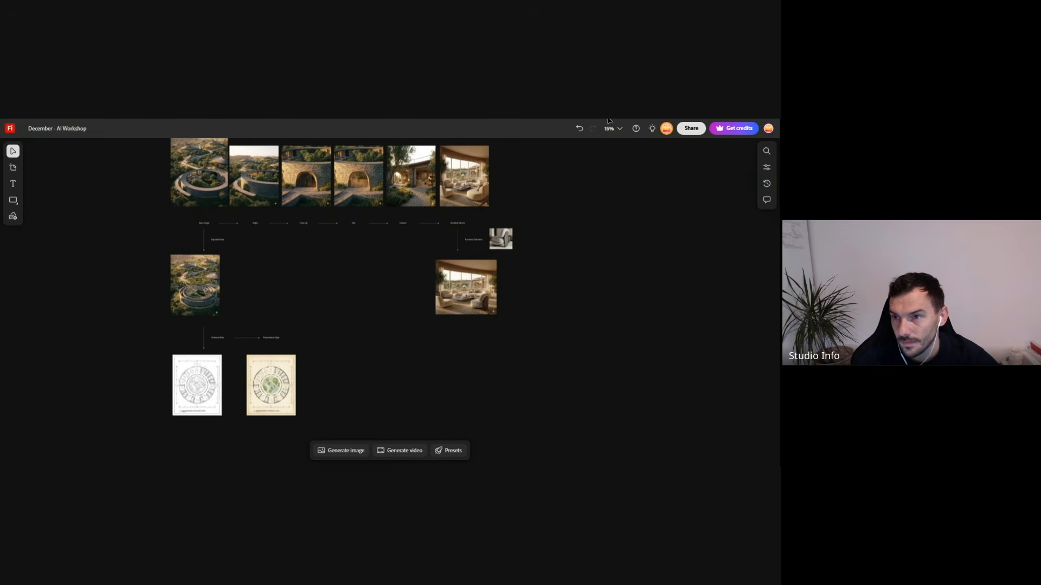